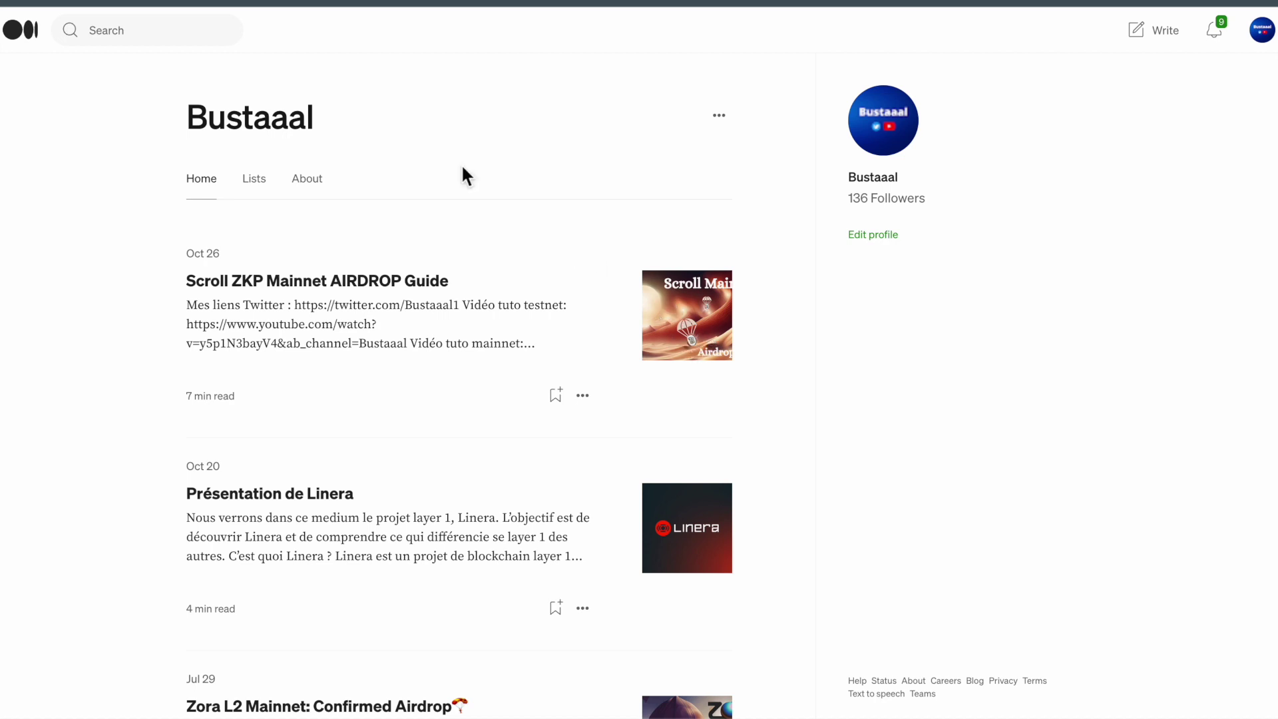
{"action": "scroll", "coordinate": [923, 442], "scroll_direction": "down", "scroll_amount": 3}
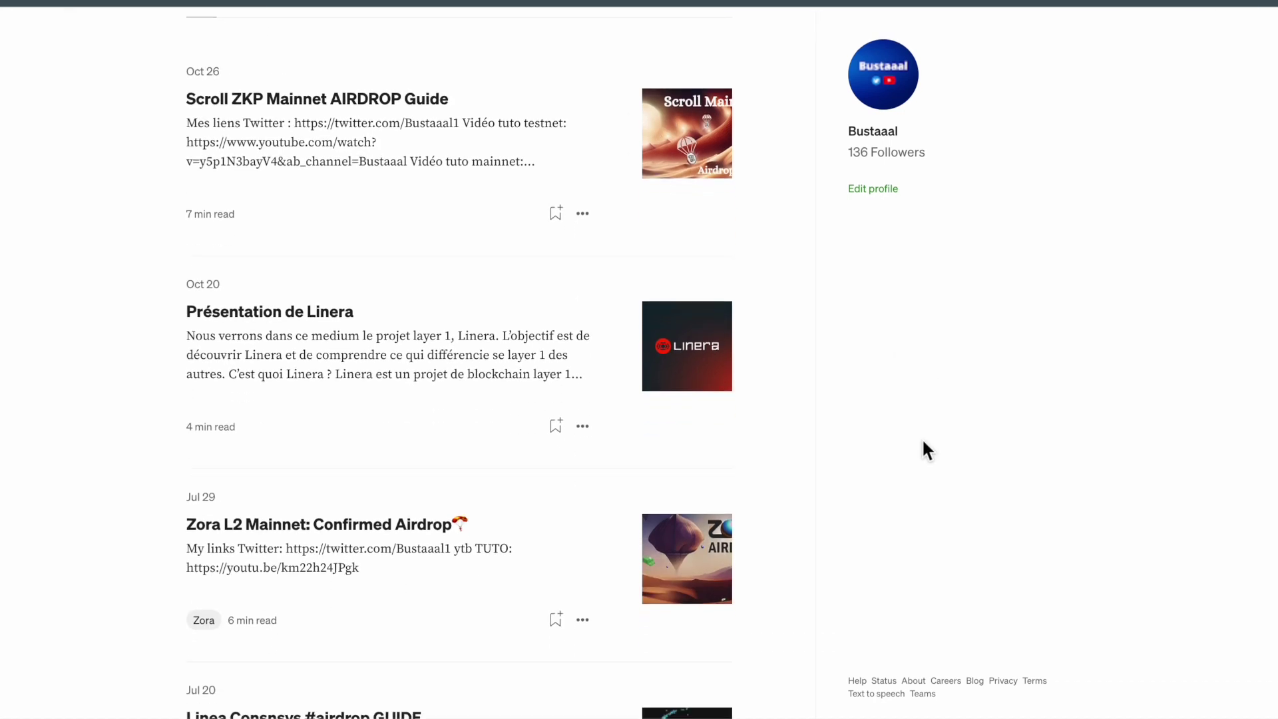
{"action": "scroll", "coordinate": [923, 441], "scroll_direction": "down", "scroll_amount": 1}
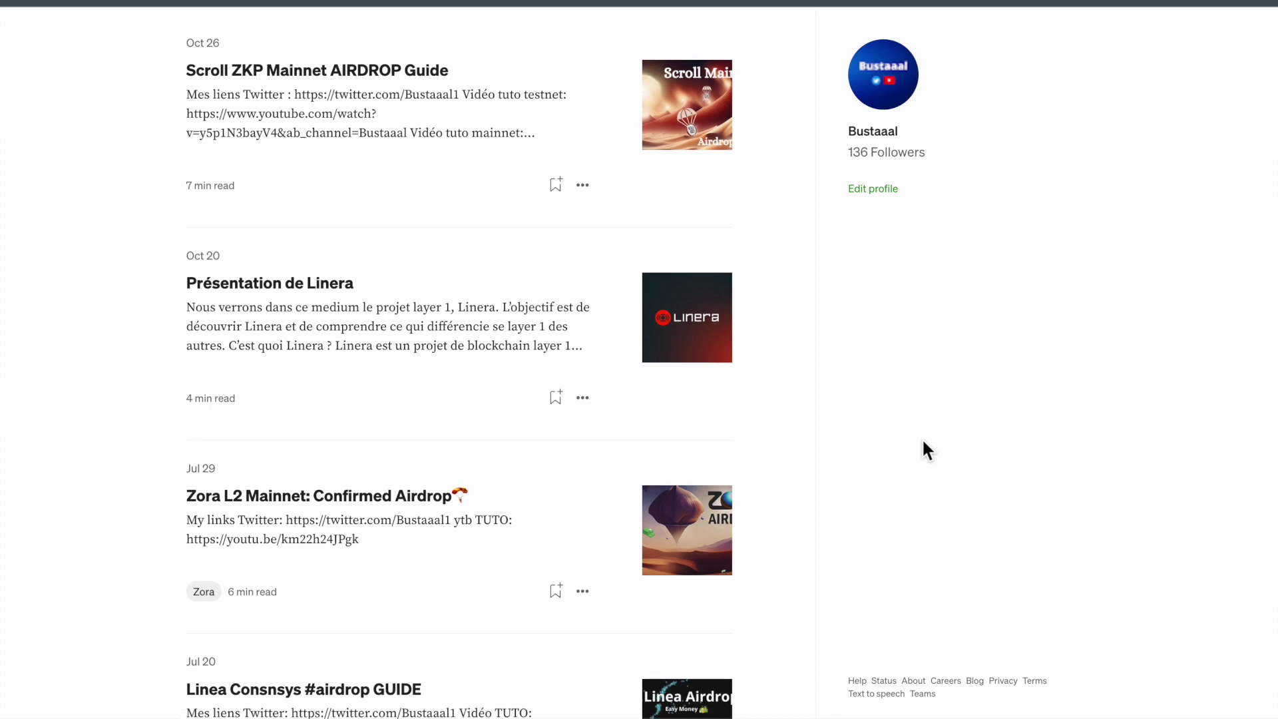
{"action": "scroll", "coordinate": [924, 449], "scroll_direction": "up", "scroll_amount": 1}
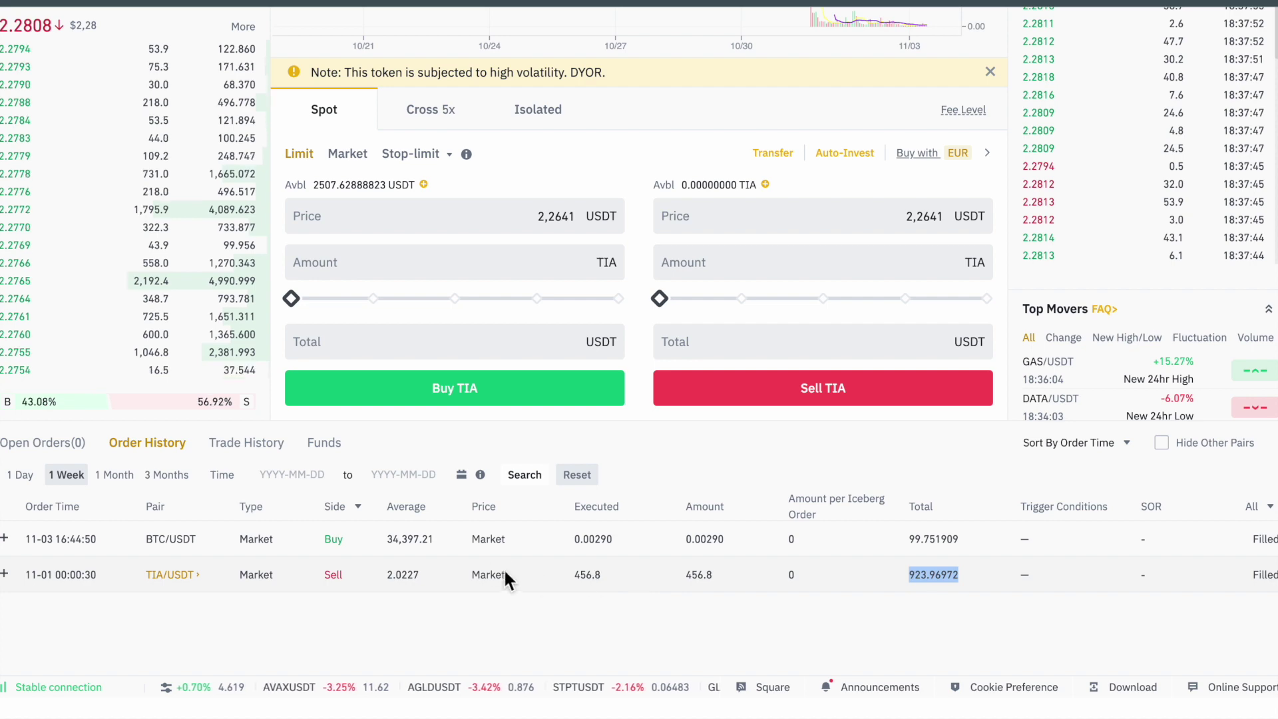
- Check the average sale price of the filled TIA/USDT order on Binance and examine the pair's hourly price chart
{"action": "left_click_drag", "start_coordinate": [426, 577], "coordinate": [379, 578]}
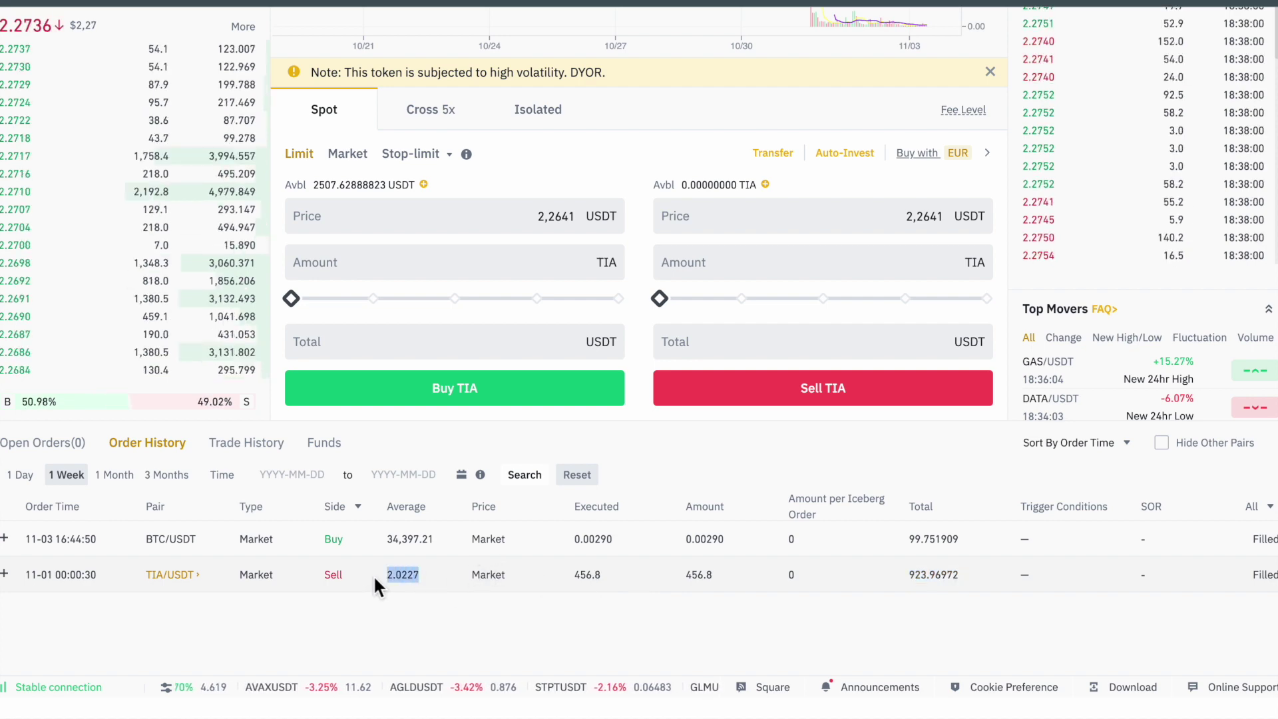
{"action": "left_click", "coordinate": [446, 617]}
{"action": "scroll", "coordinate": [446, 616], "scroll_direction": "up", "scroll_amount": 5}
{"action": "scroll", "coordinate": [446, 617], "scroll_direction": "up", "scroll_amount": 3}
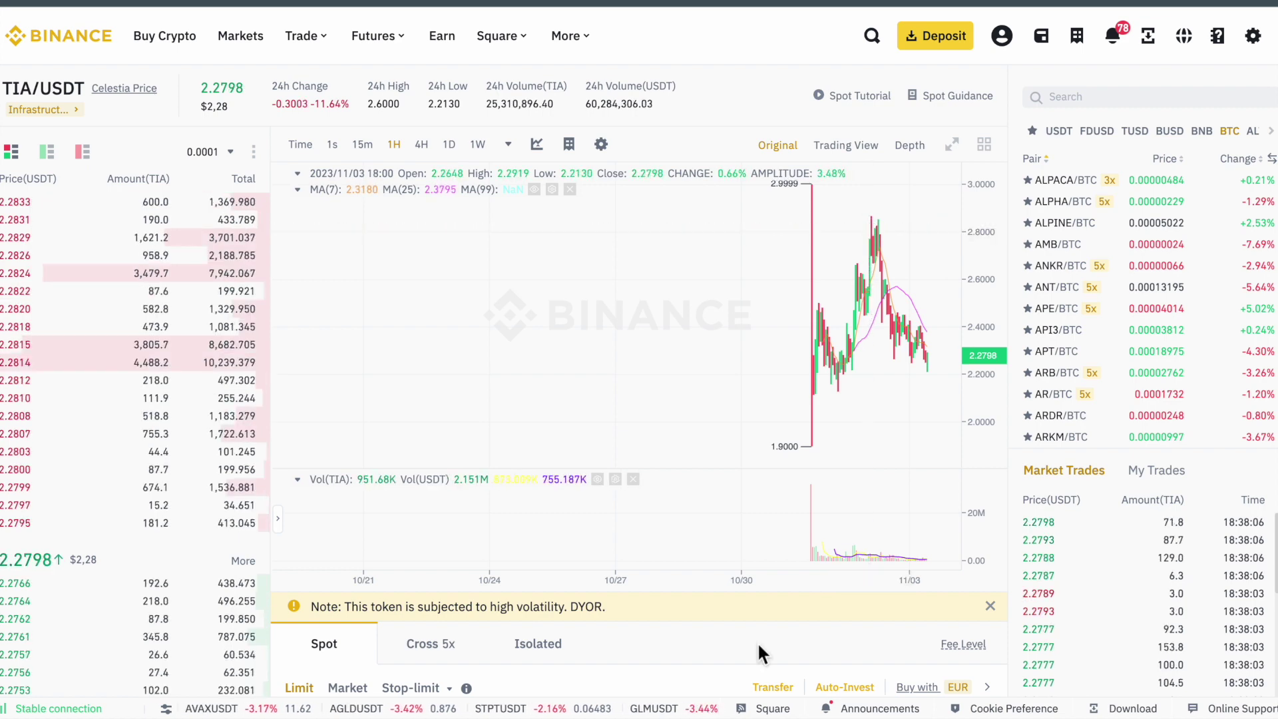
{"action": "scroll", "coordinate": [764, 651], "scroll_direction": "down", "scroll_amount": 2}
{"action": "scroll", "coordinate": [764, 651], "scroll_direction": "up", "scroll_amount": 2}
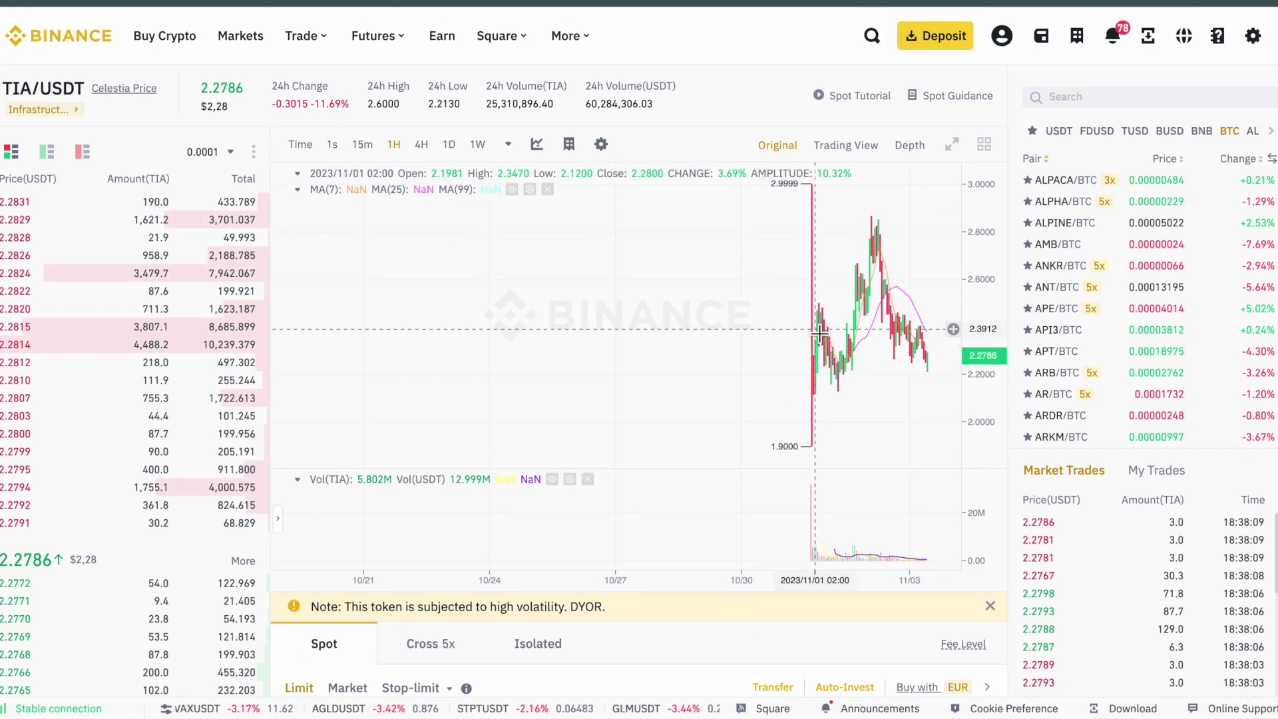
{"action": "scroll", "coordinate": [650, 637], "scroll_direction": "down", "scroll_amount": 1}
{"action": "scroll", "coordinate": [650, 645], "scroll_direction": "down", "scroll_amount": 4}
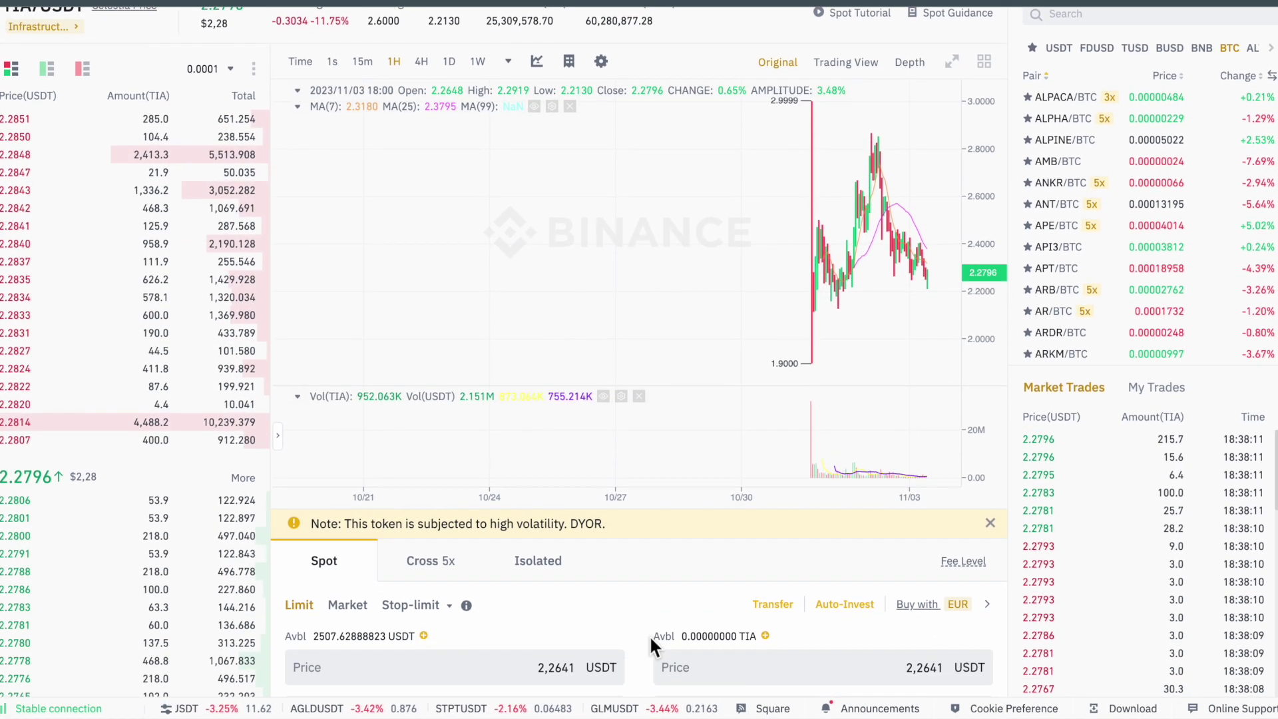
{"action": "scroll", "coordinate": [651, 646], "scroll_direction": "up", "scroll_amount": 5}
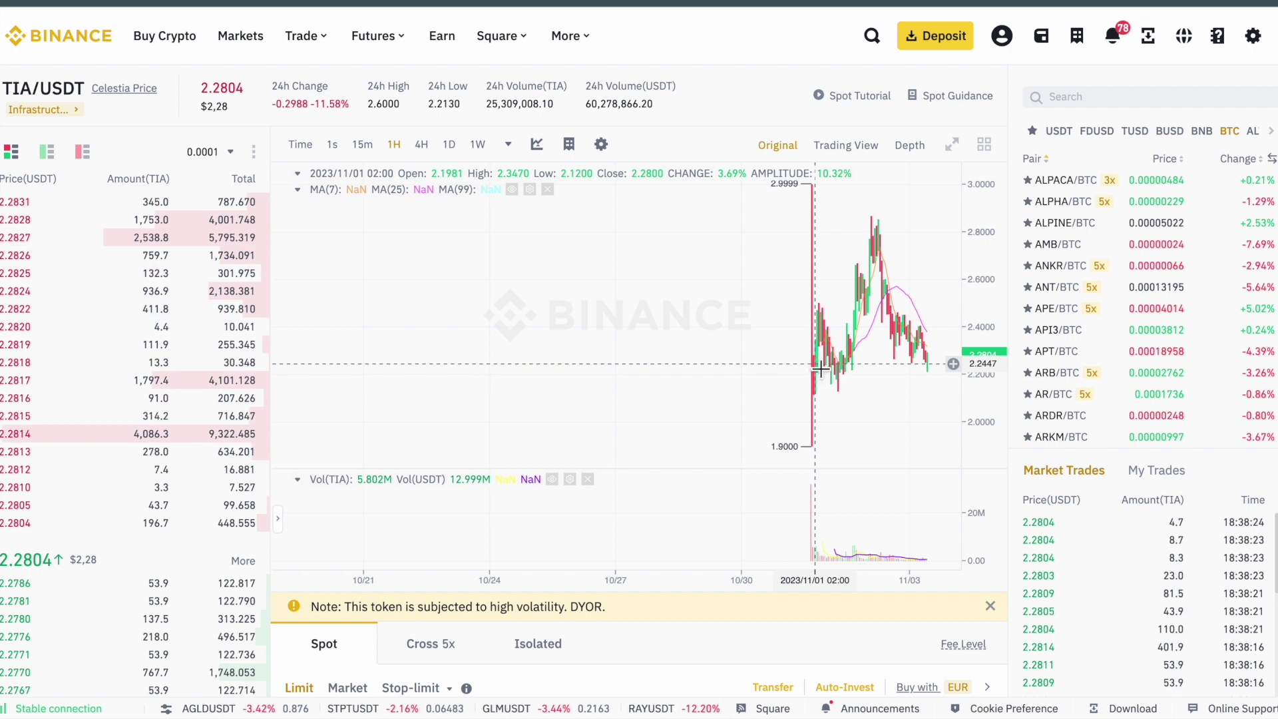
{"action": "scroll", "coordinate": [716, 591], "scroll_direction": "down", "scroll_amount": 1}
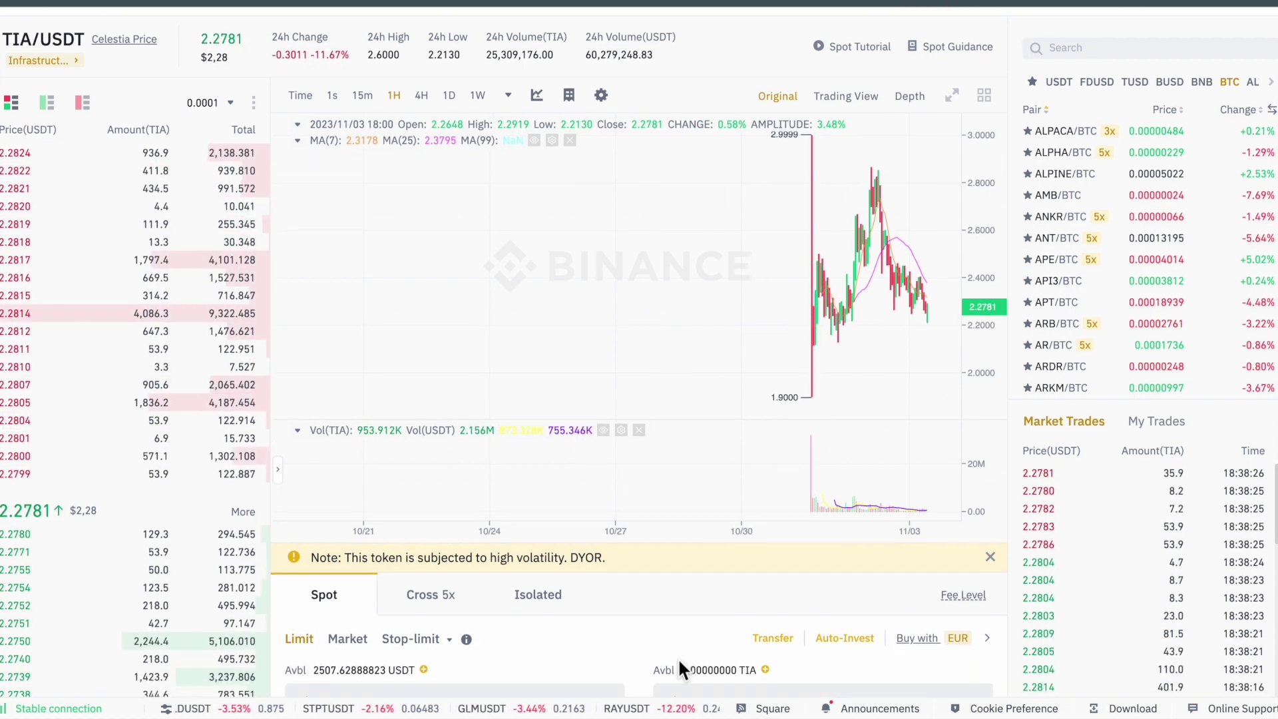
{"action": "scroll", "coordinate": [932, 554], "scroll_direction": "up", "scroll_amount": 1}
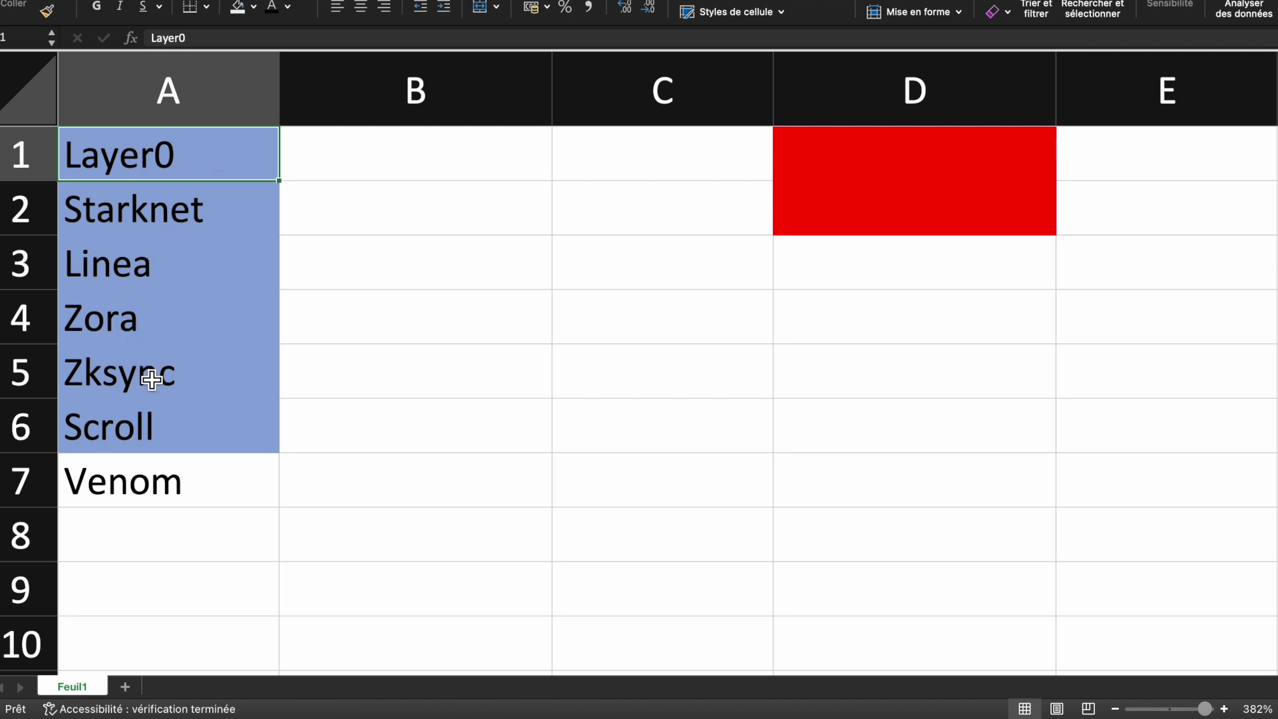
- Review the airdrop project list in the spreadsheet's column A, highlighting Venom and the range from Layer0 to Scroll
{"action": "left_click", "coordinate": [138, 488]}
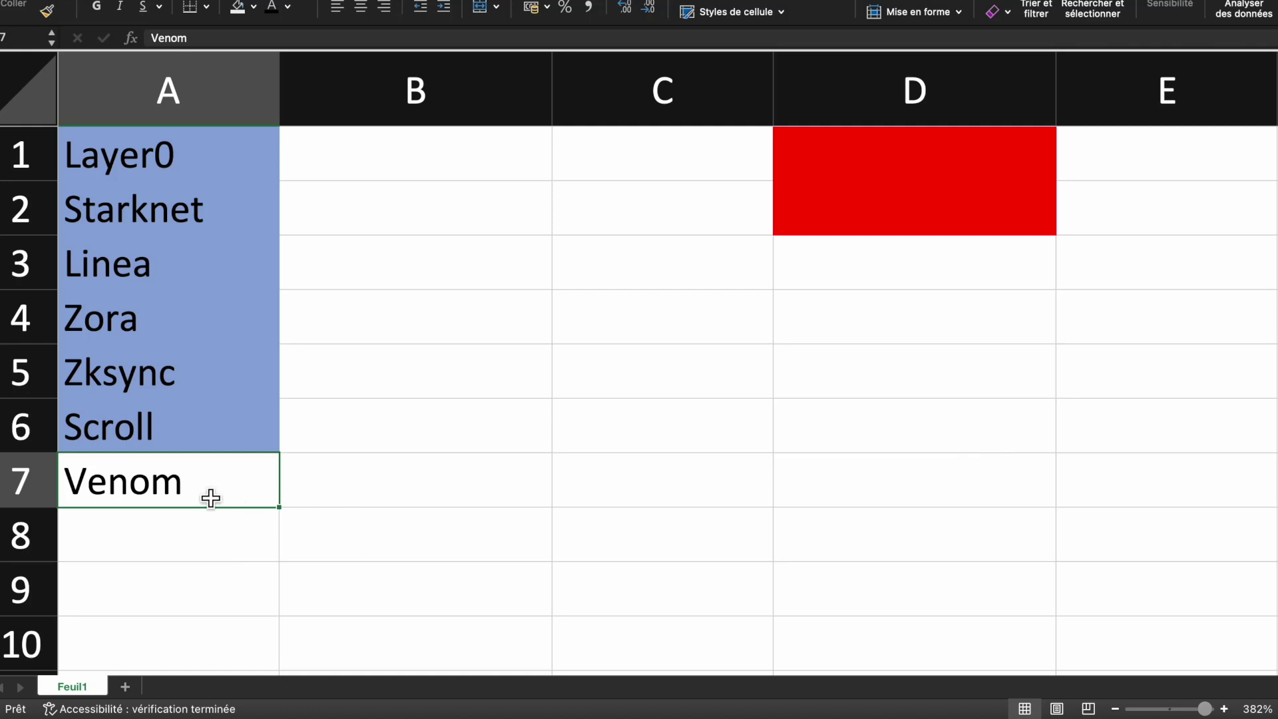
{"action": "key", "text": "ctrl+Left"}
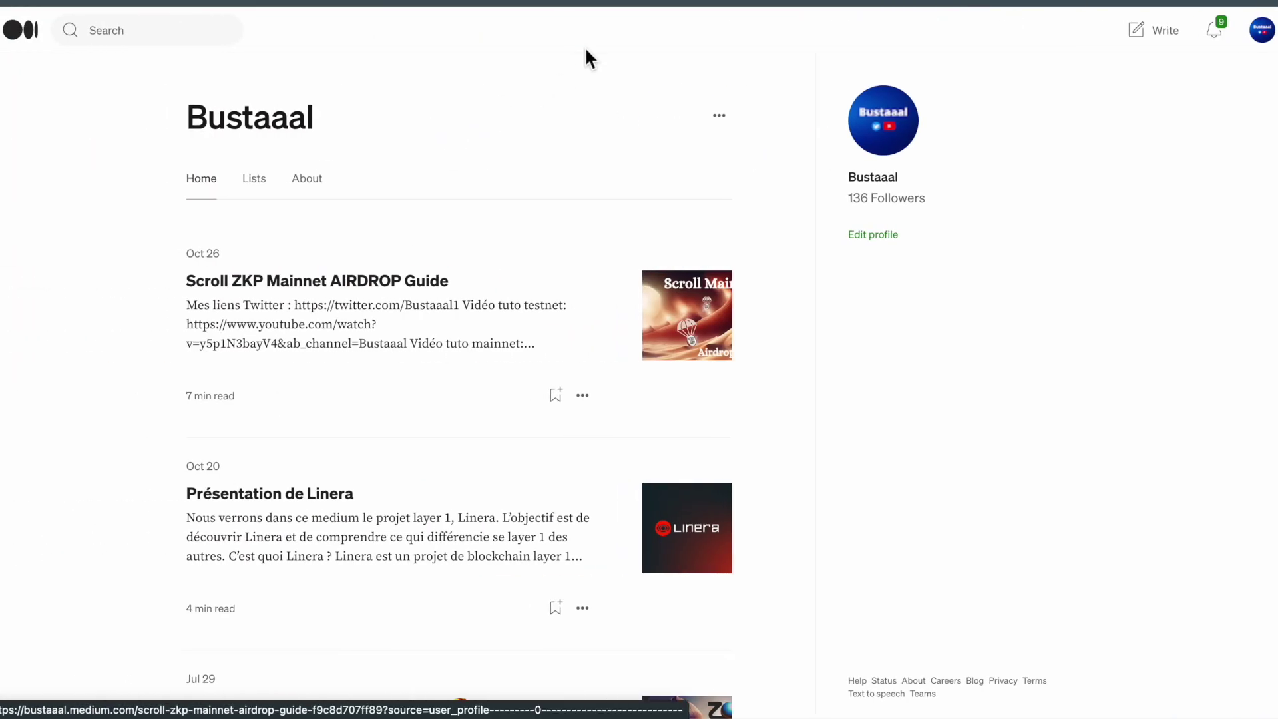
{"action": "key", "text": "ctrl+Right"}
{"action": "left_click", "coordinate": [163, 175]}
{"action": "left_click_drag", "start_coordinate": [162, 175], "coordinate": [168, 447]}
{"action": "left_click", "coordinate": [169, 443]}
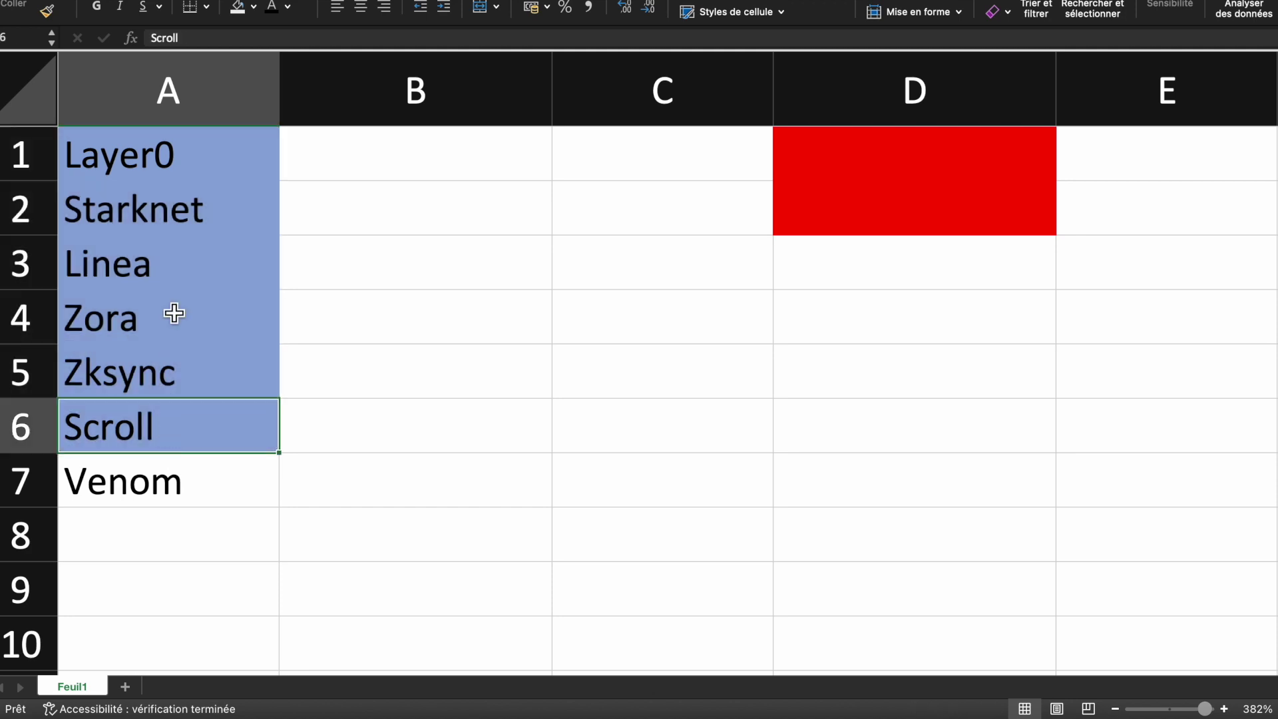
{"action": "key", "text": "Return"}
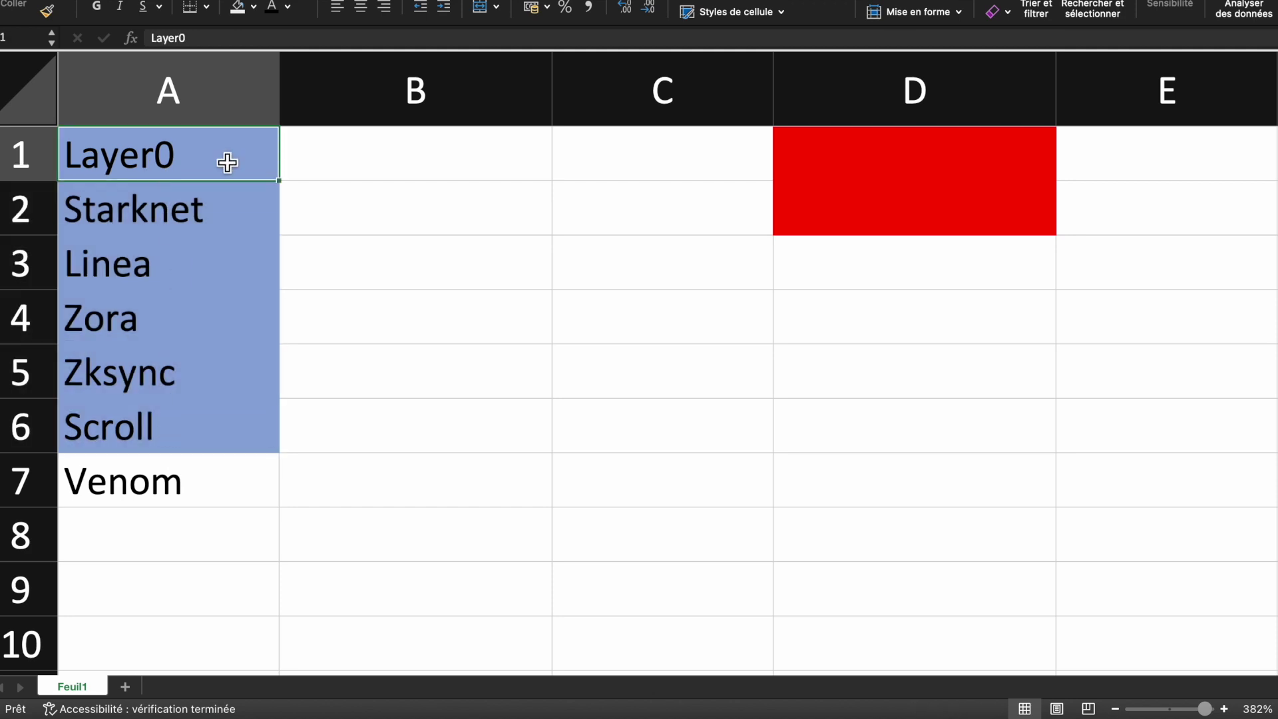
{"action": "left_click_drag", "start_coordinate": [227, 162], "coordinate": [201, 444]}
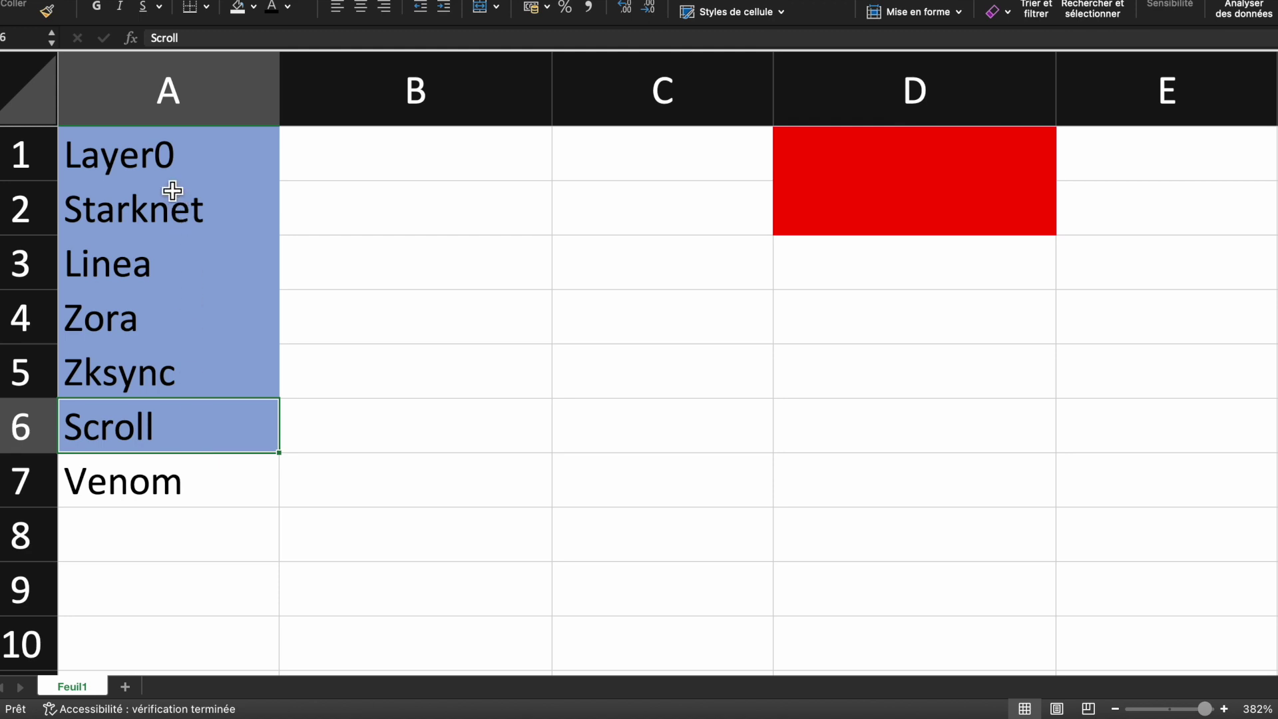
{"action": "key", "text": "Return"}
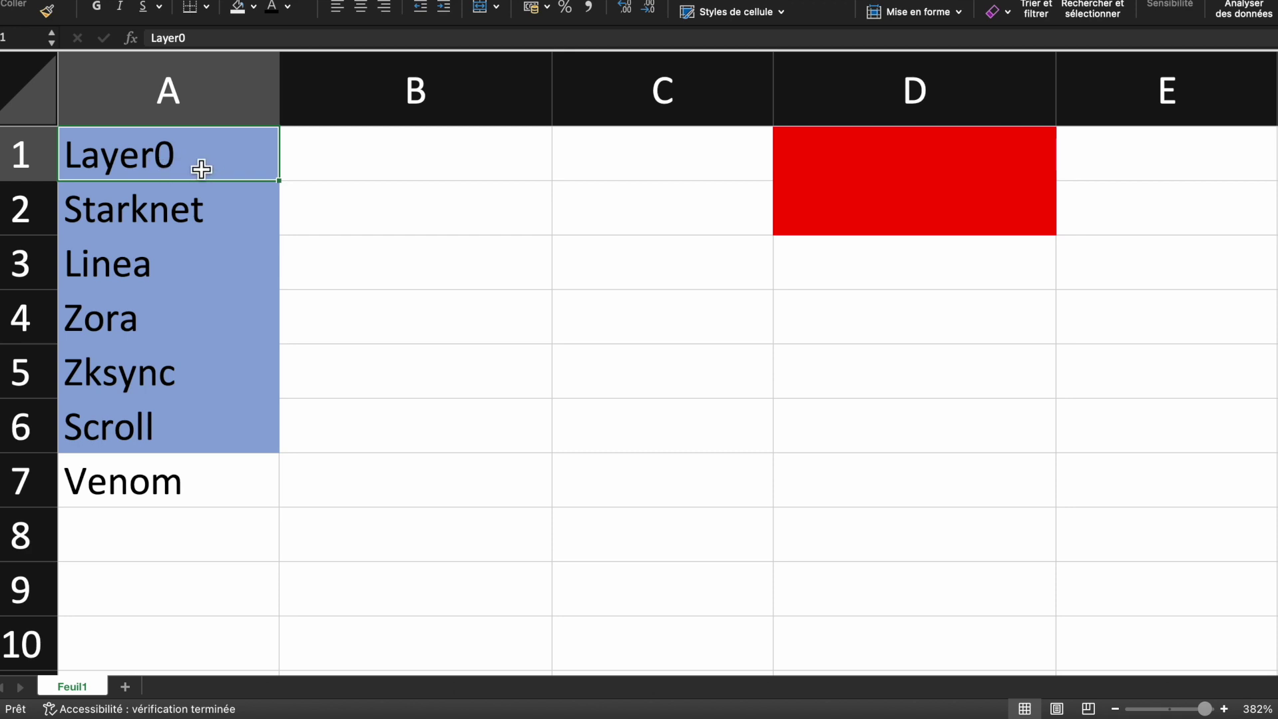
{"action": "left_click_drag", "start_coordinate": [201, 170], "coordinate": [200, 276]}
{"action": "left_click", "coordinate": [146, 432]}
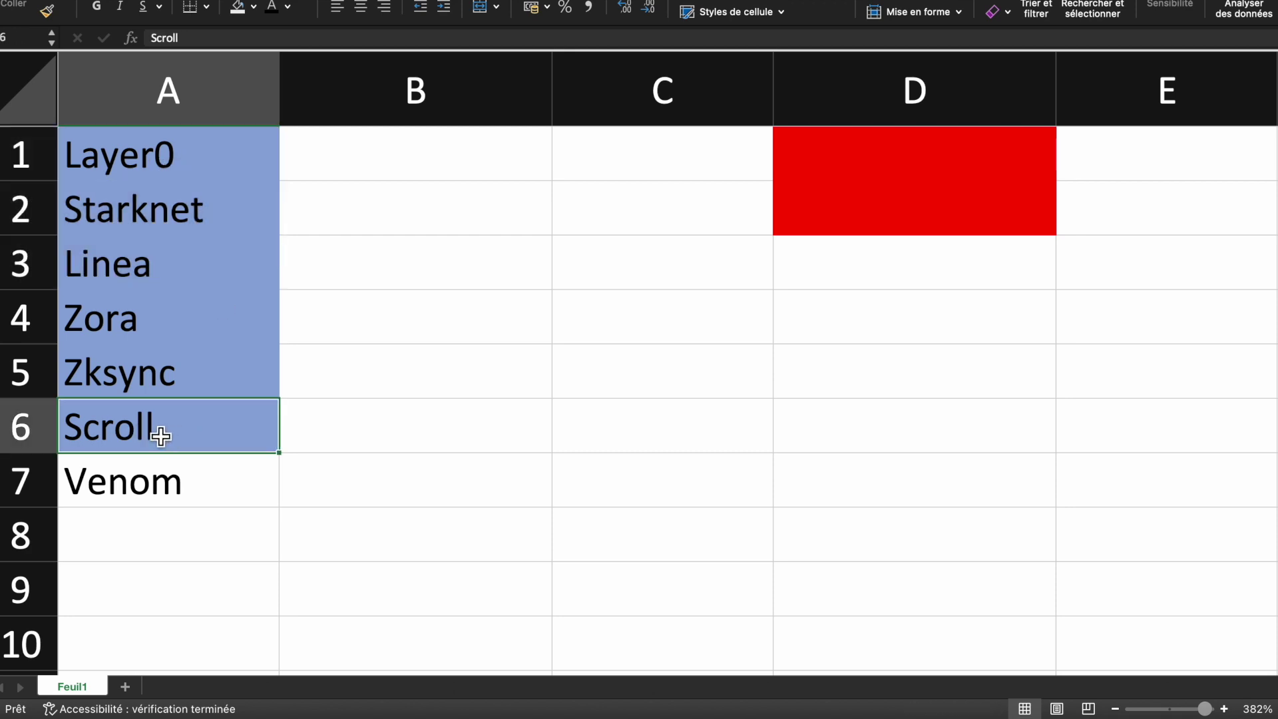
{"action": "left_click_drag", "start_coordinate": [178, 381], "coordinate": [176, 310]}
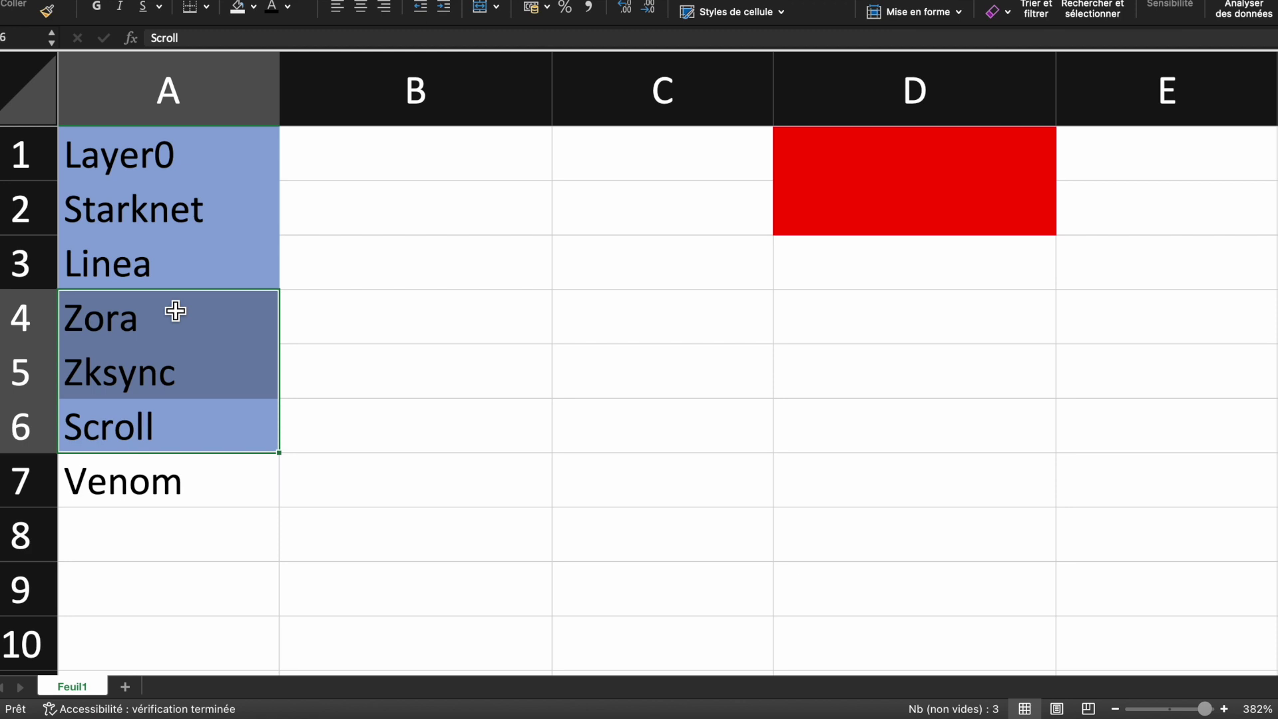
{"action": "left_click_drag", "start_coordinate": [169, 162], "coordinate": [176, 418]}
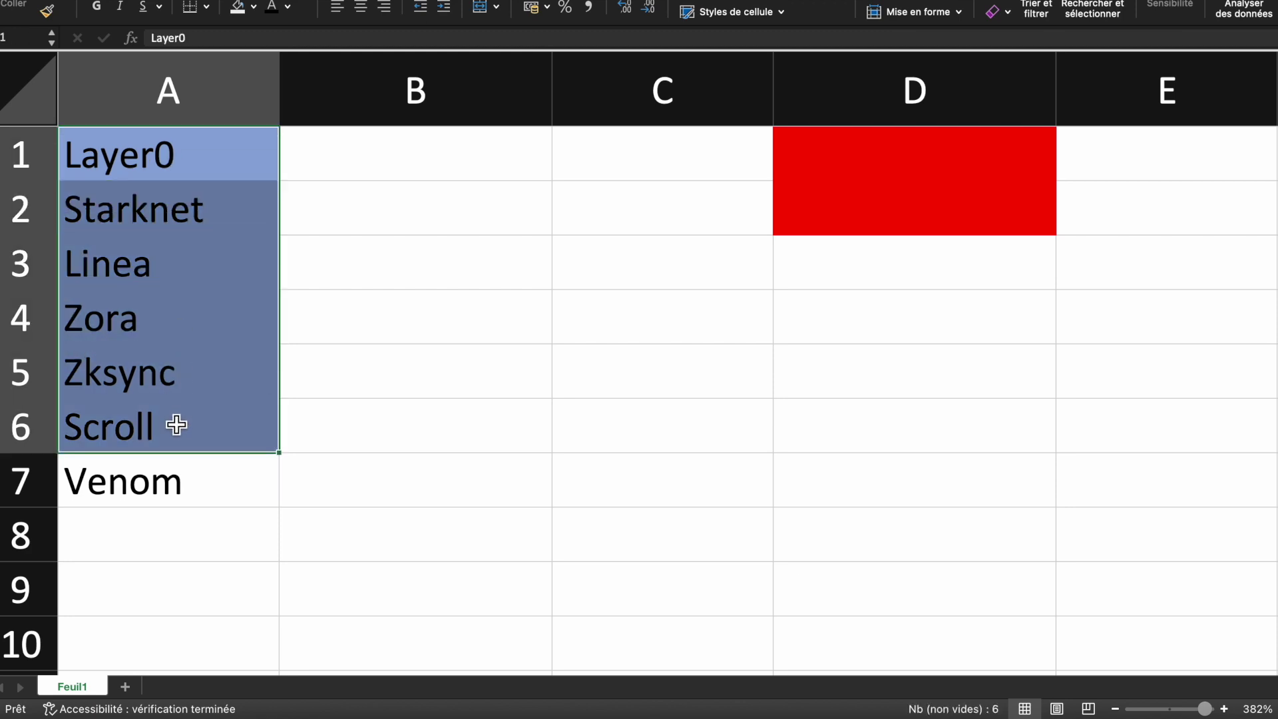
{"action": "left_click_drag", "start_coordinate": [180, 157], "coordinate": [195, 433]}
{"action": "left_click", "coordinate": [163, 175]}
- Look through the airdrop guides on the Medium profile and return to the spreadsheet's Layer0 to Scroll list
{"action": "key", "text": "ctrl+Left"}
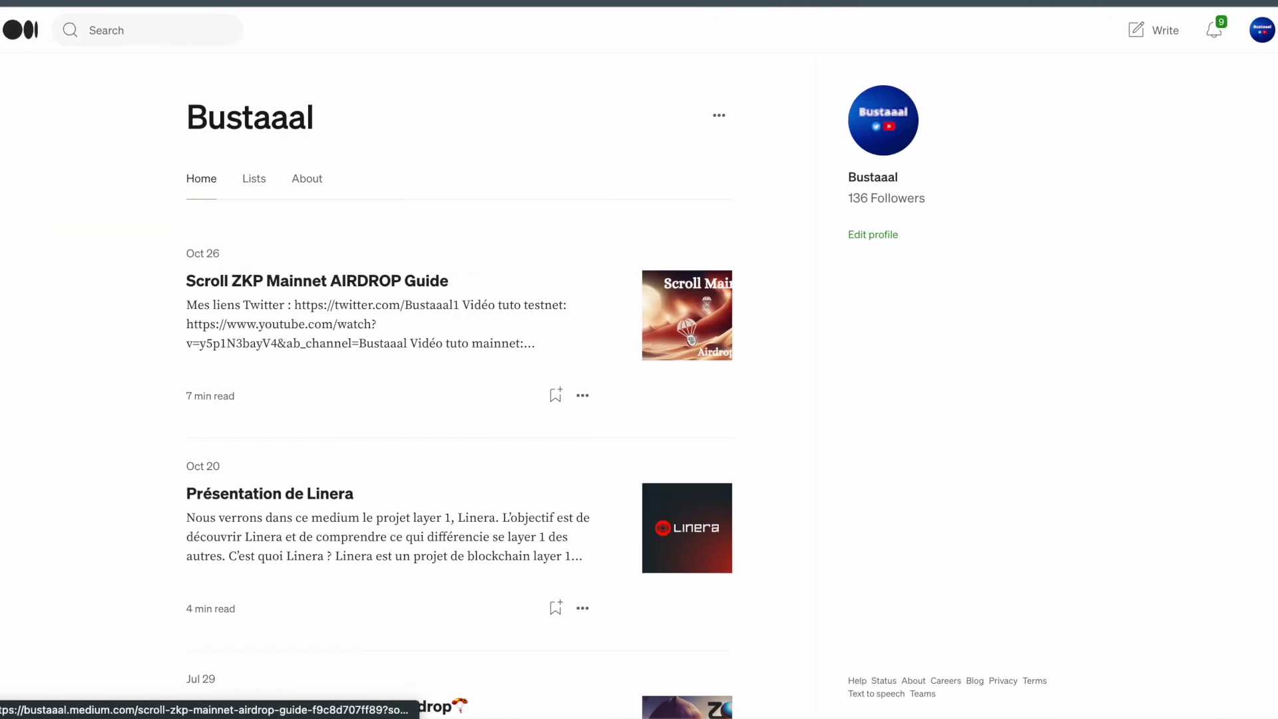
{"action": "scroll", "coordinate": [319, 251], "scroll_direction": "down", "scroll_amount": 10}
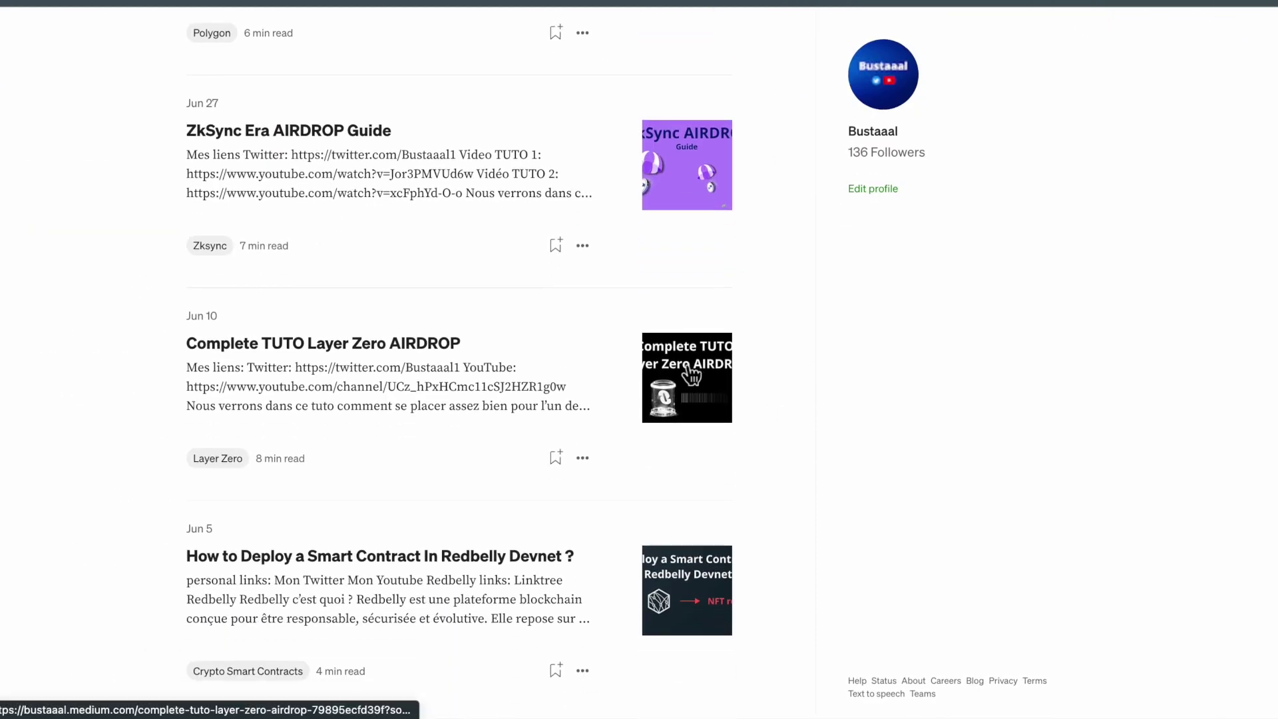
{"action": "scroll", "coordinate": [685, 371], "scroll_direction": "up", "scroll_amount": 5}
{"action": "scroll", "coordinate": [695, 313], "scroll_direction": "up", "scroll_amount": 6}
{"action": "scroll", "coordinate": [696, 313], "scroll_direction": "up", "scroll_amount": 6}
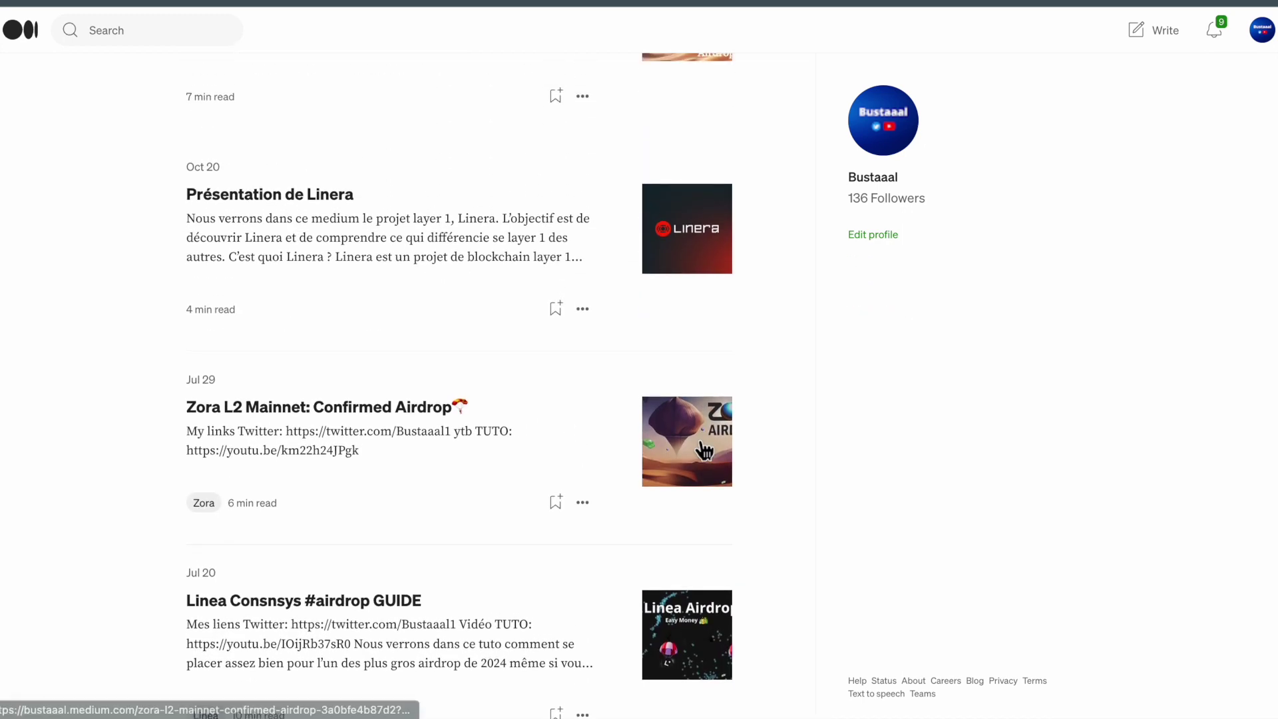
{"action": "scroll", "coordinate": [823, 455], "scroll_direction": "down", "scroll_amount": 1}
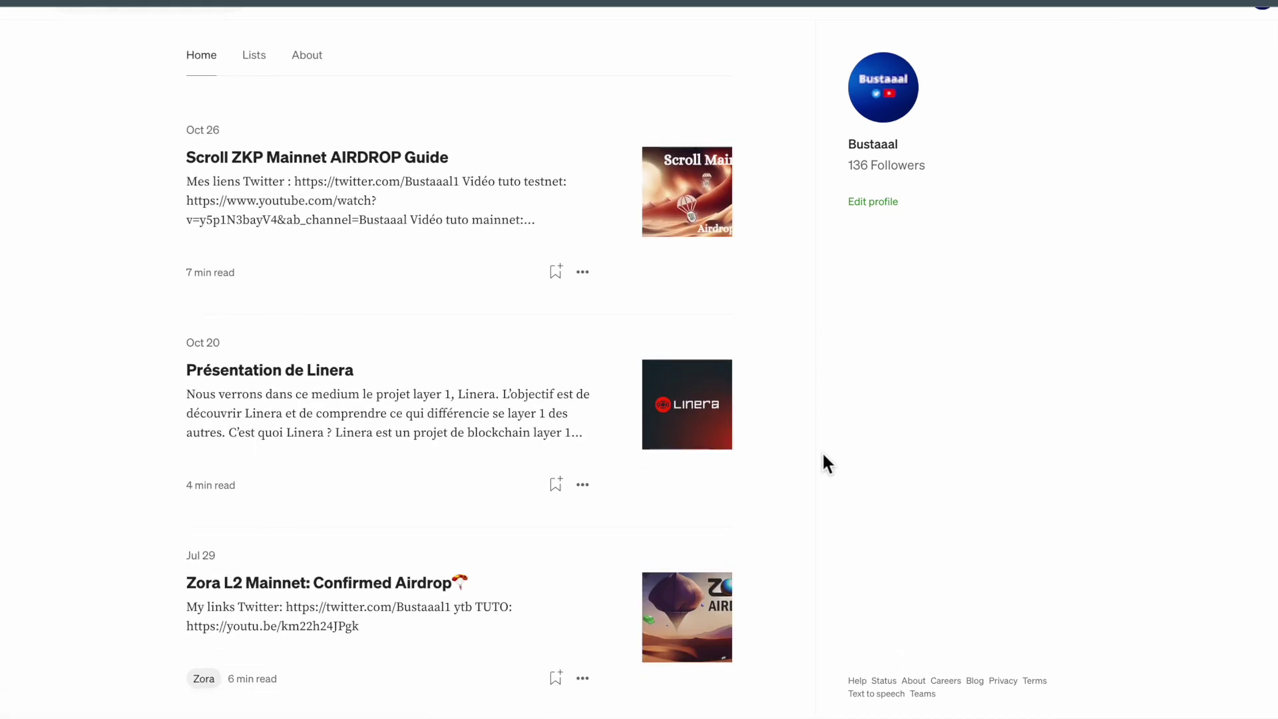
{"action": "scroll", "coordinate": [823, 455], "scroll_direction": "down", "scroll_amount": 1}
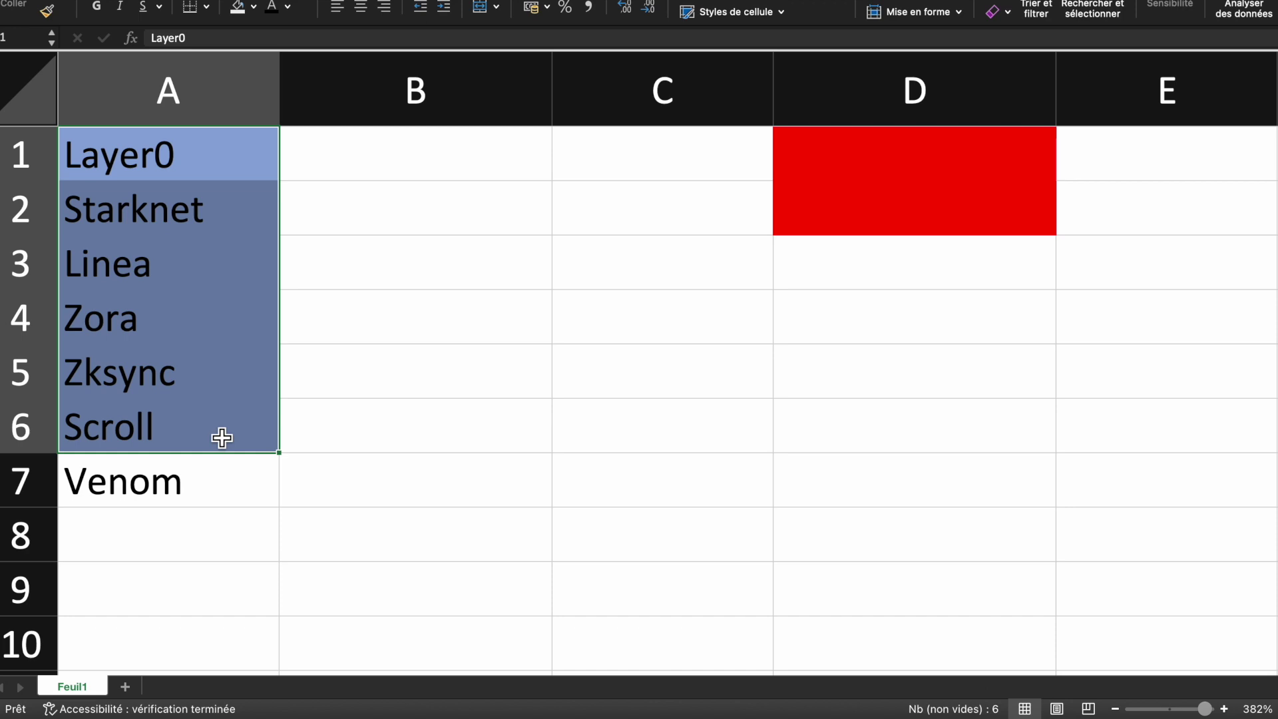
{"action": "left_click_drag", "start_coordinate": [172, 165], "coordinate": [241, 455]}
{"action": "left_click", "coordinate": [209, 164]}
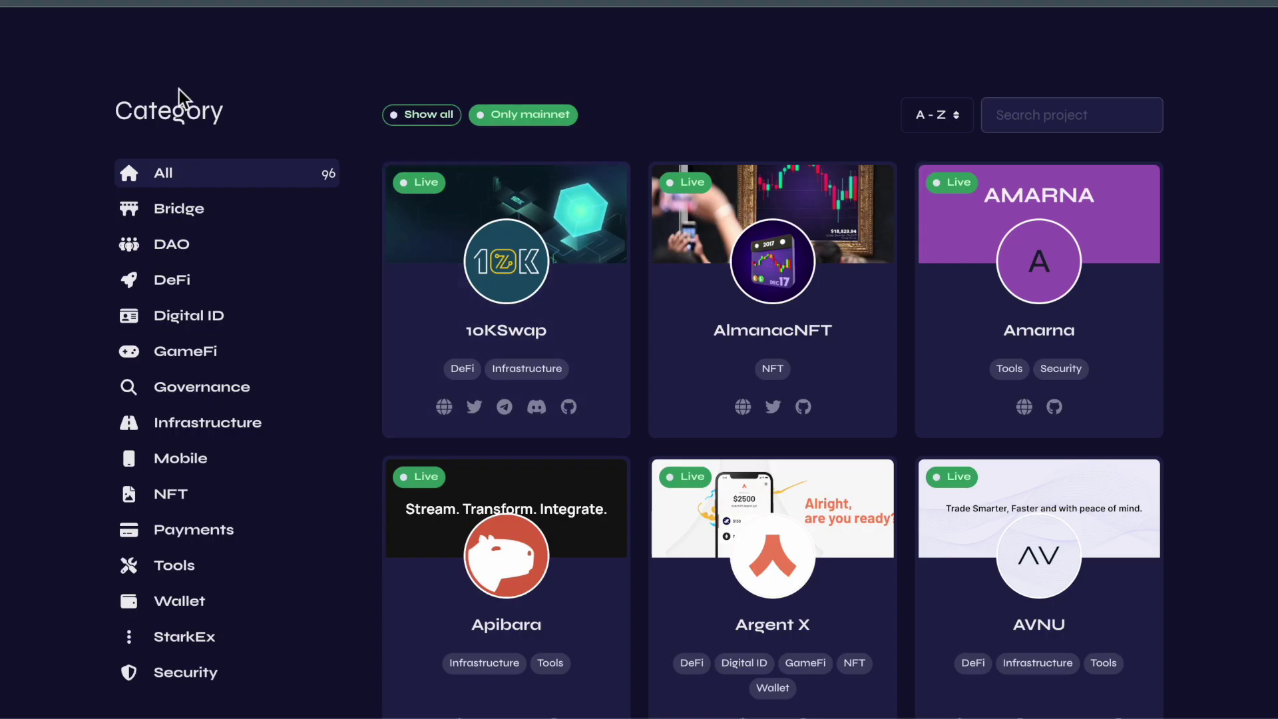
- Switch to the Starknet ecosystem page and examine the live mainnet projects across all categories
{"action": "scroll", "coordinate": [255, 341], "scroll_direction": "up", "scroll_amount": 7}
{"action": "scroll", "coordinate": [255, 343], "scroll_direction": "down", "scroll_amount": 7}
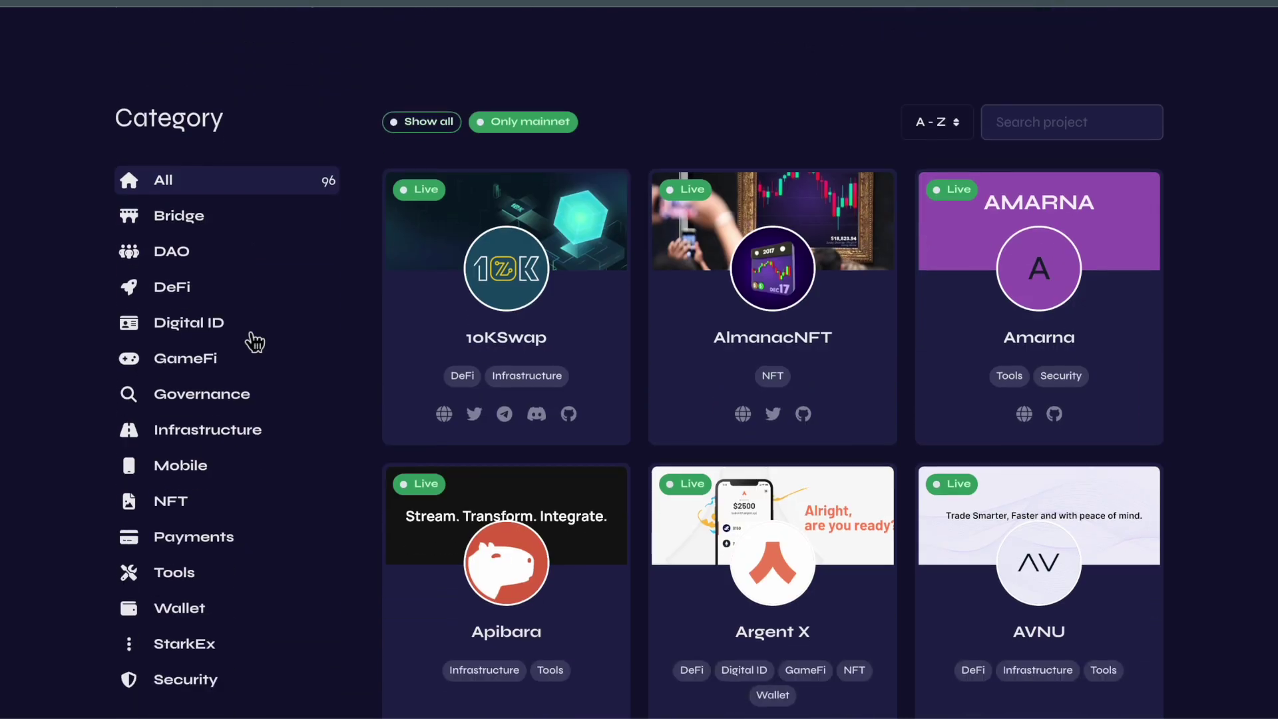
{"action": "scroll", "coordinate": [15, 274], "scroll_direction": "down", "scroll_amount": 3}
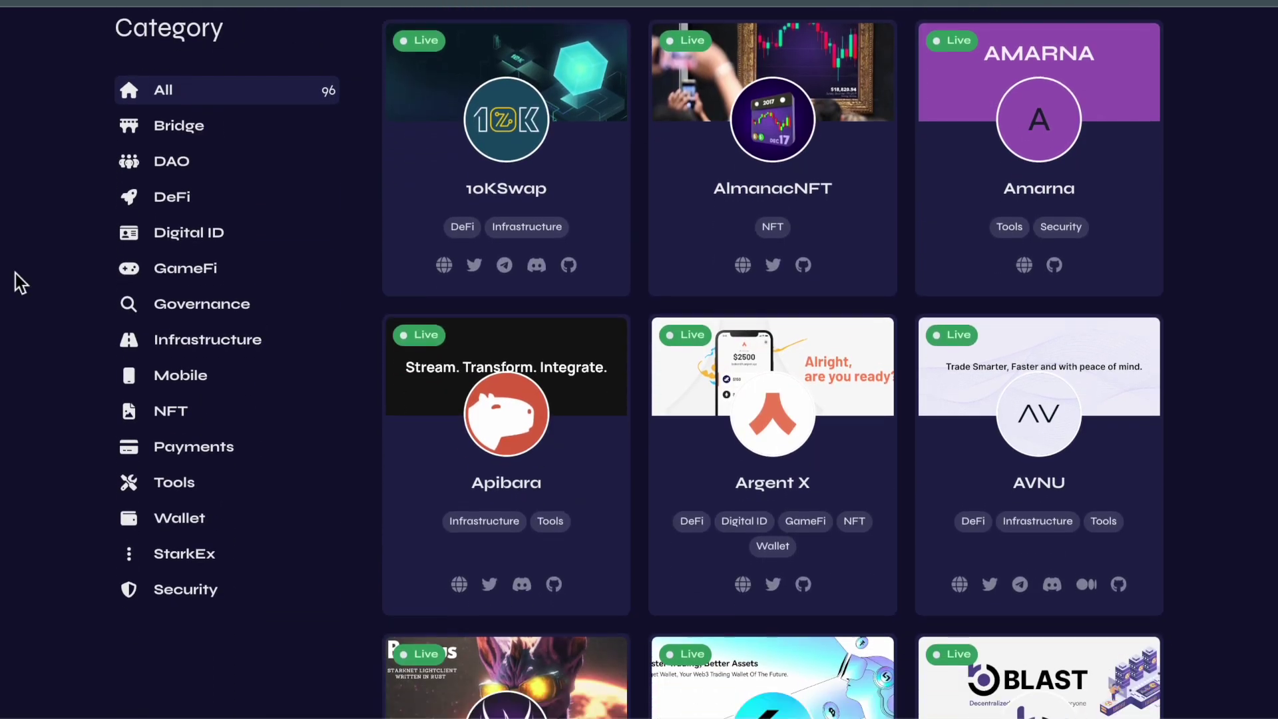
{"action": "scroll", "coordinate": [1156, 436], "scroll_direction": "down", "scroll_amount": 2}
{"action": "scroll", "coordinate": [1191, 373], "scroll_direction": "up", "scroll_amount": 2}
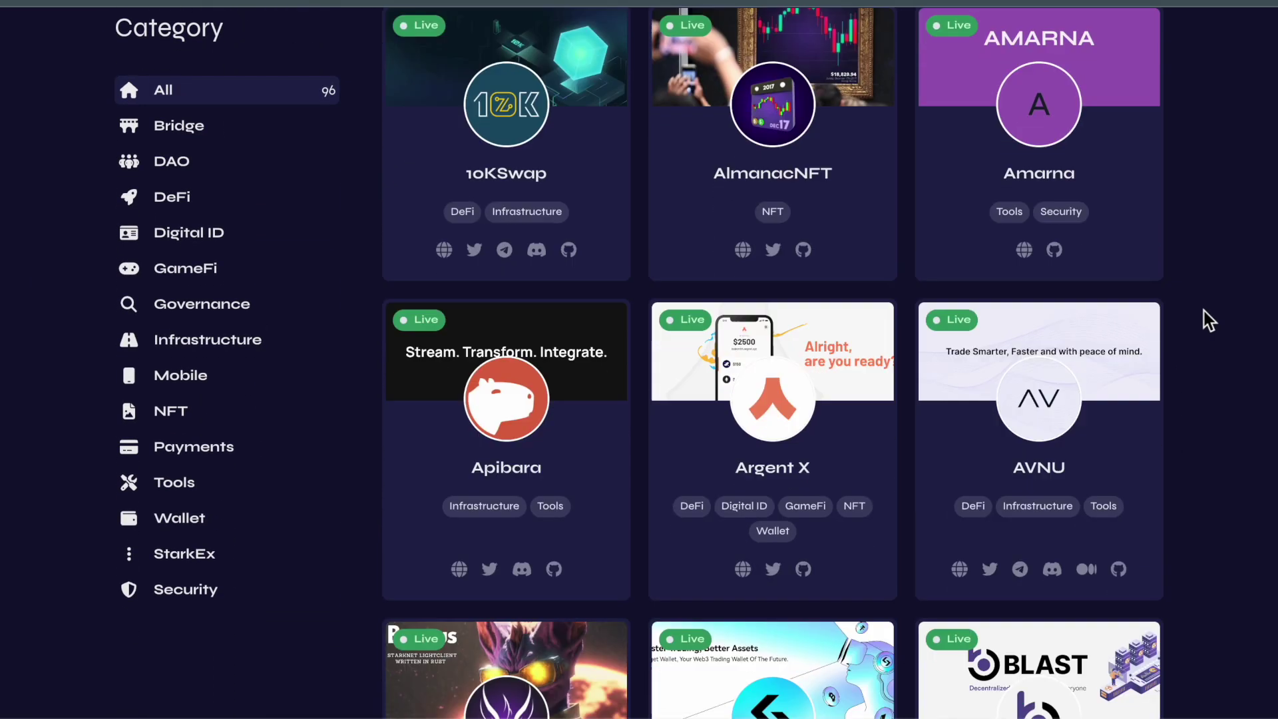
{"action": "scroll", "coordinate": [1208, 320], "scroll_direction": "down", "scroll_amount": 3}
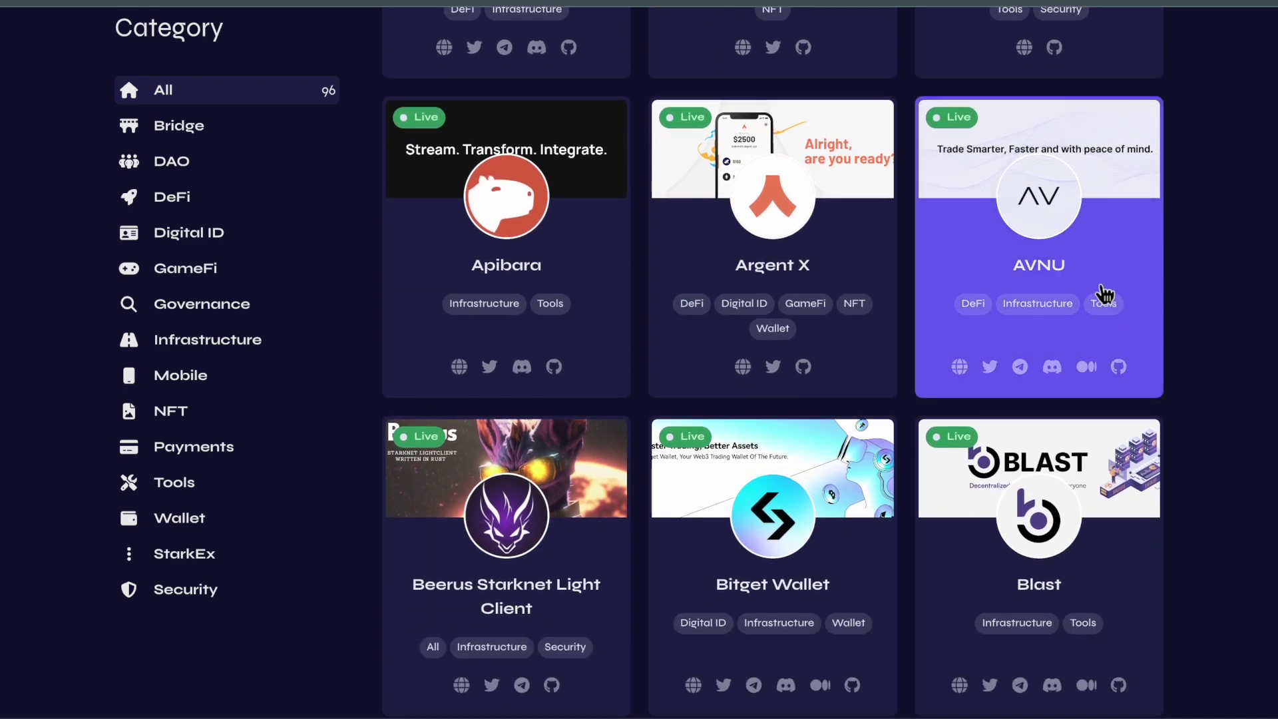
{"action": "scroll", "coordinate": [1165, 286], "scroll_direction": "down", "scroll_amount": 15}
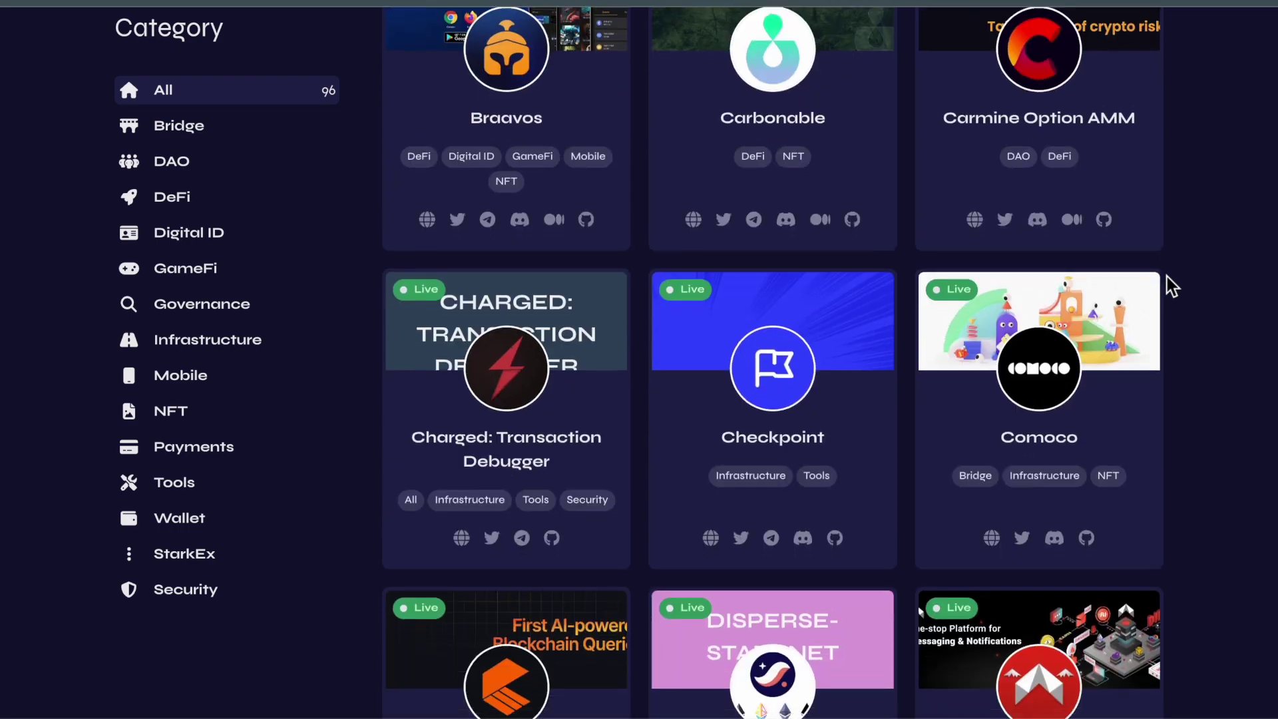
{"action": "scroll", "coordinate": [1169, 286], "scroll_direction": "down", "scroll_amount": 7}
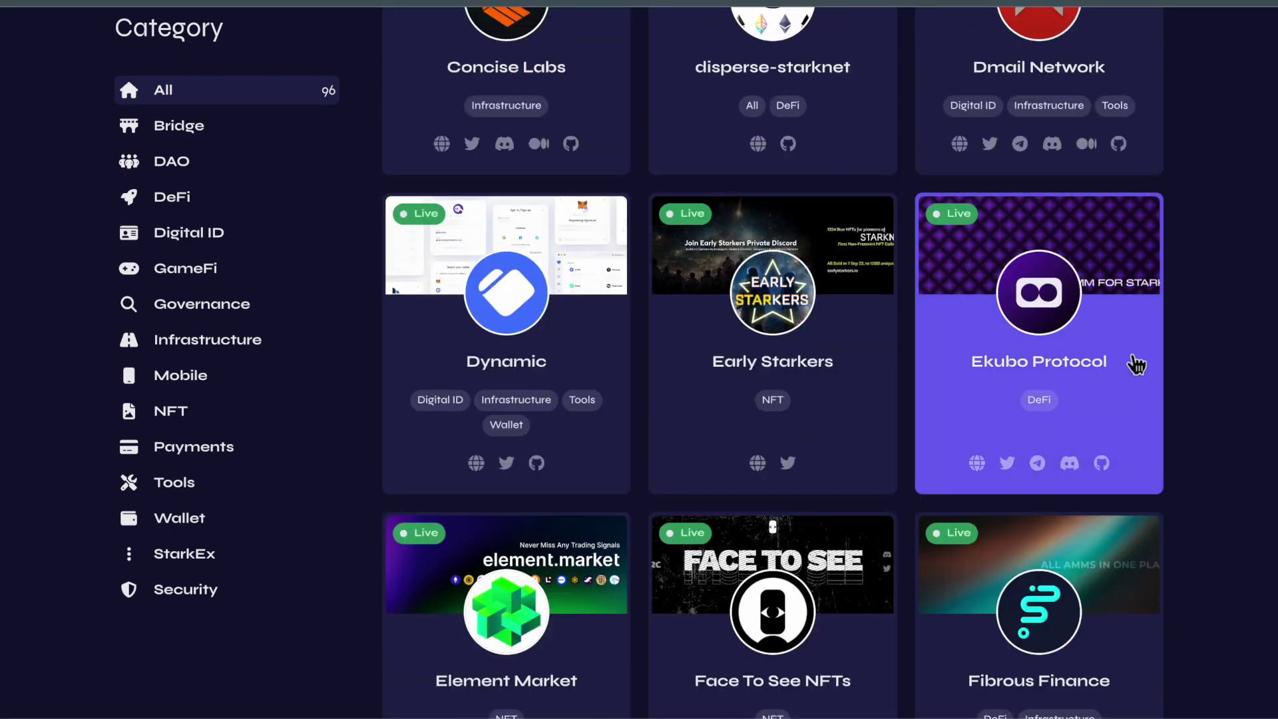
- Find Ekubo Protocol in the Starknet project list and open its website
{"action": "scroll", "coordinate": [1195, 314], "scroll_direction": "up", "scroll_amount": 20}
{"action": "scroll", "coordinate": [1195, 293], "scroll_direction": "down", "scroll_amount": 10}
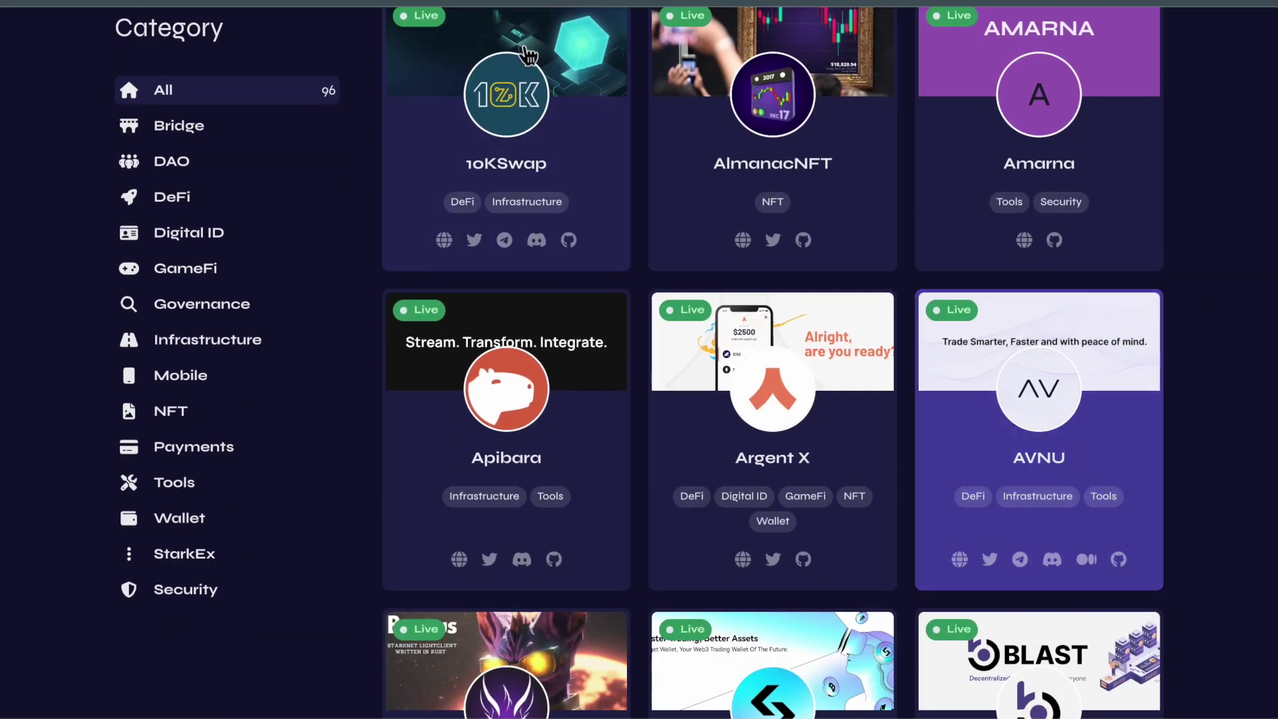
{"action": "scroll", "coordinate": [1019, 376], "scroll_direction": "down", "scroll_amount": 11}
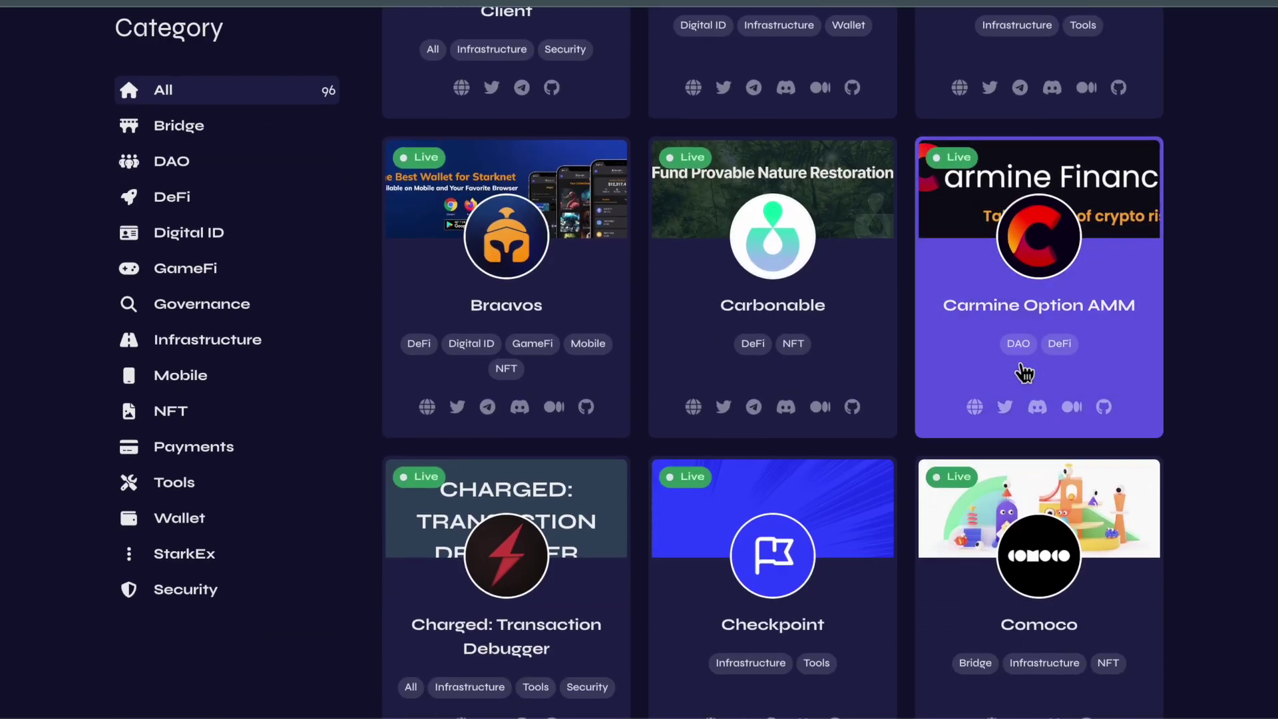
{"action": "scroll", "coordinate": [1024, 374], "scroll_direction": "down", "scroll_amount": 10}
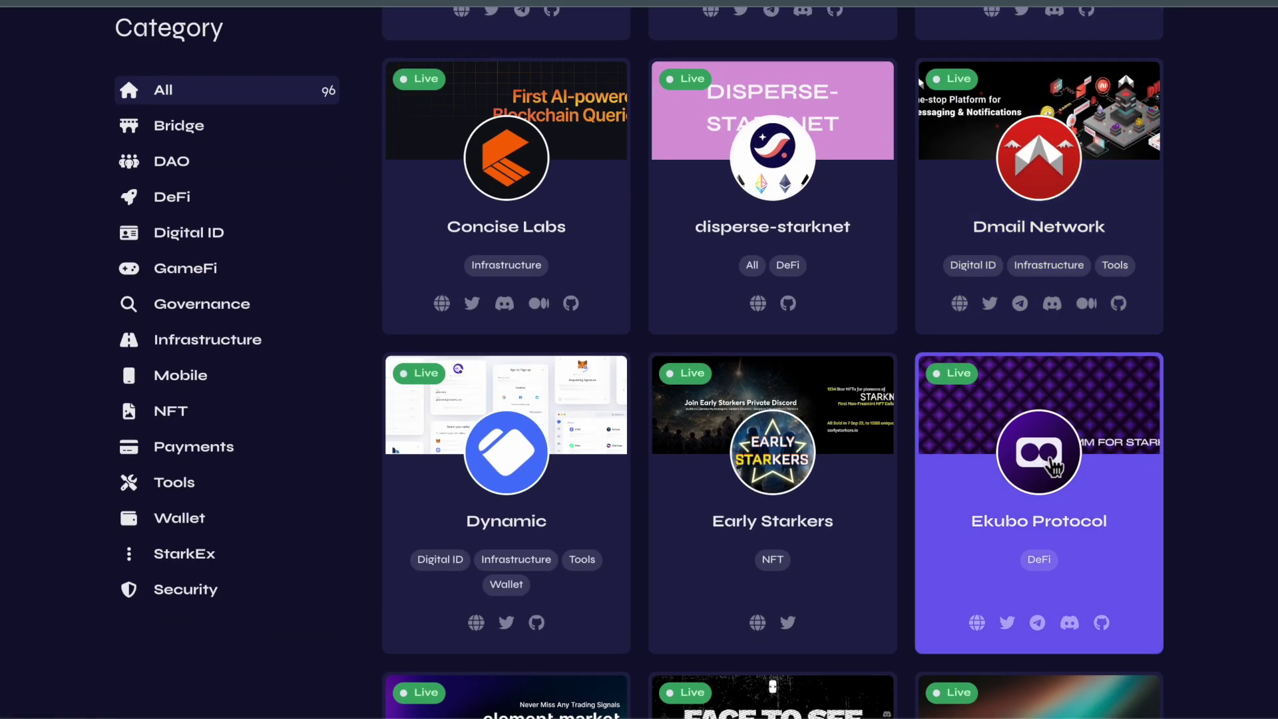
{"action": "left_click", "coordinate": [999, 647]}
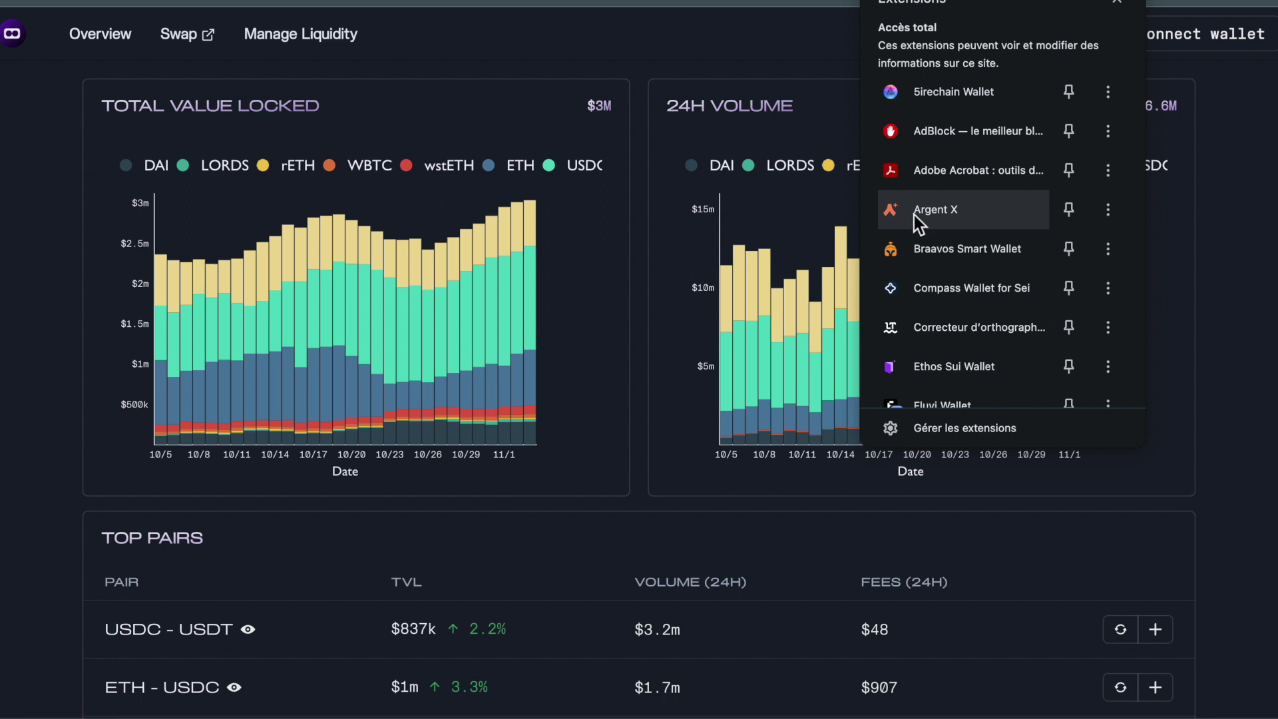
- Open Ekubo's liquidity positions page and connect the Braavos wallet, also opening the AVNU swap site
{"action": "left_click", "coordinate": [548, 114]}
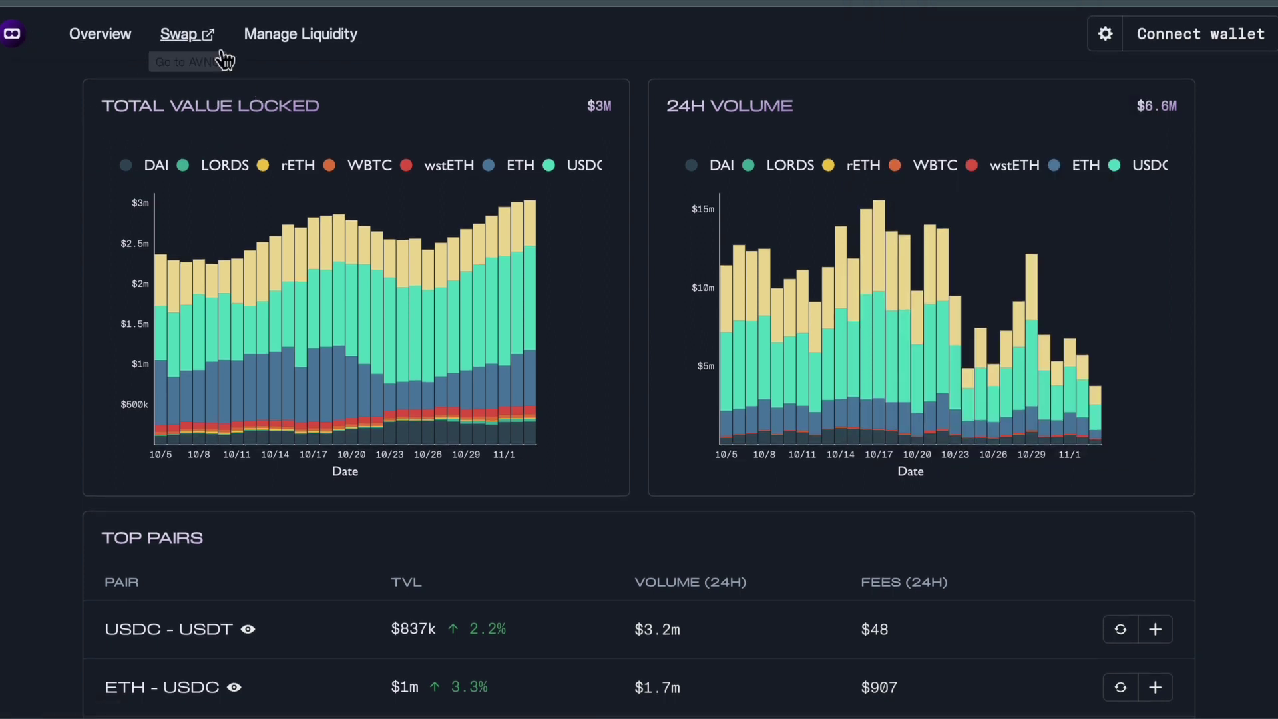
{"action": "left_click", "coordinate": [178, 34]}
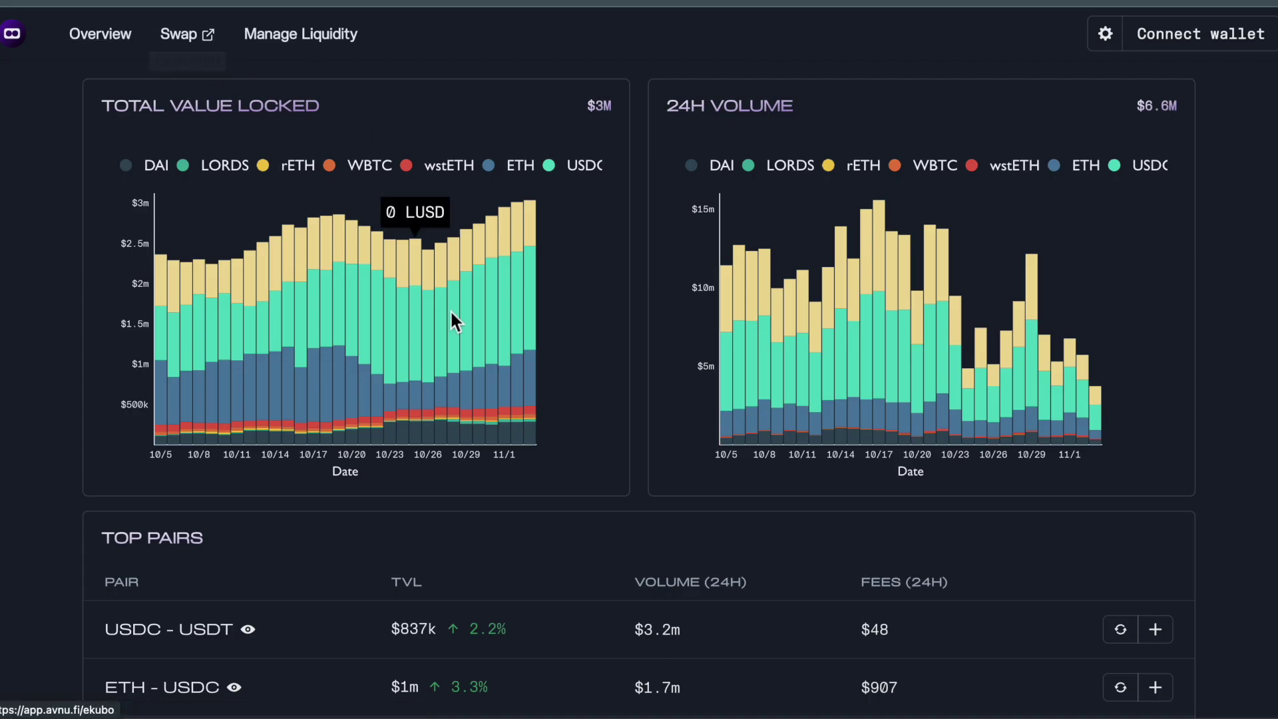
{"action": "left_click", "coordinate": [316, 44]}
{"action": "left_click", "coordinate": [613, 250]}
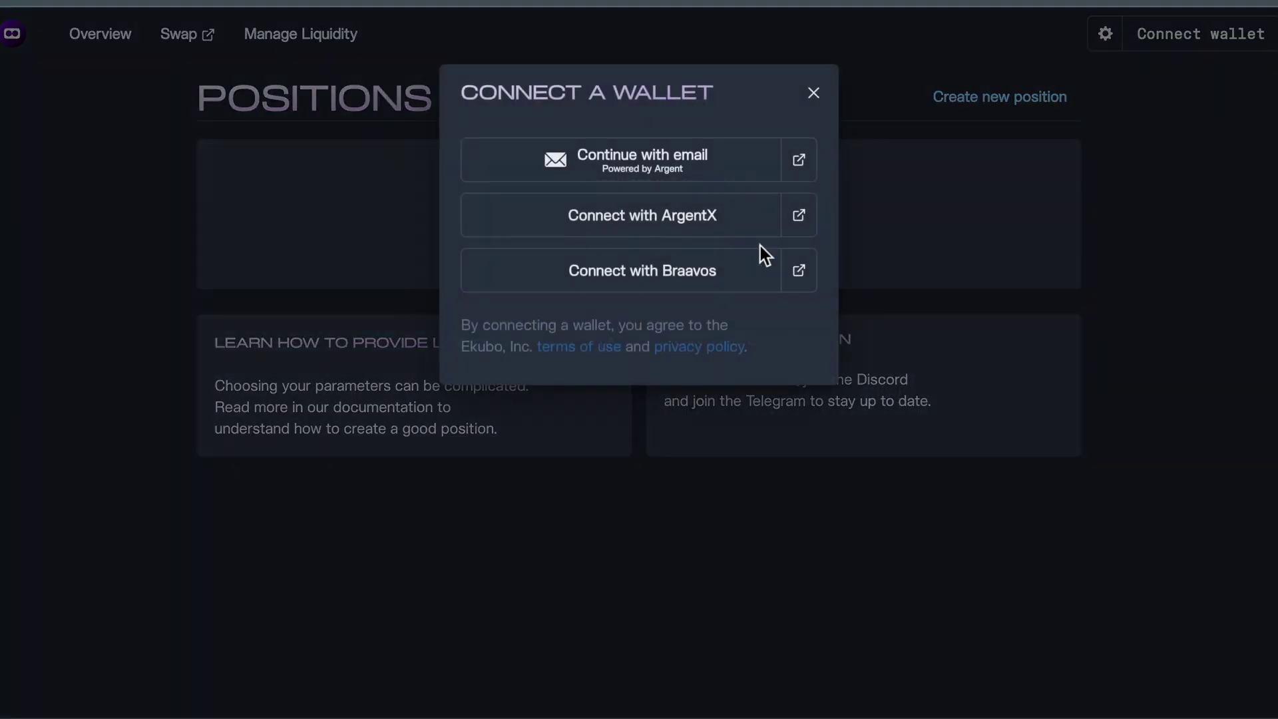
{"action": "left_click", "coordinate": [589, 279]}
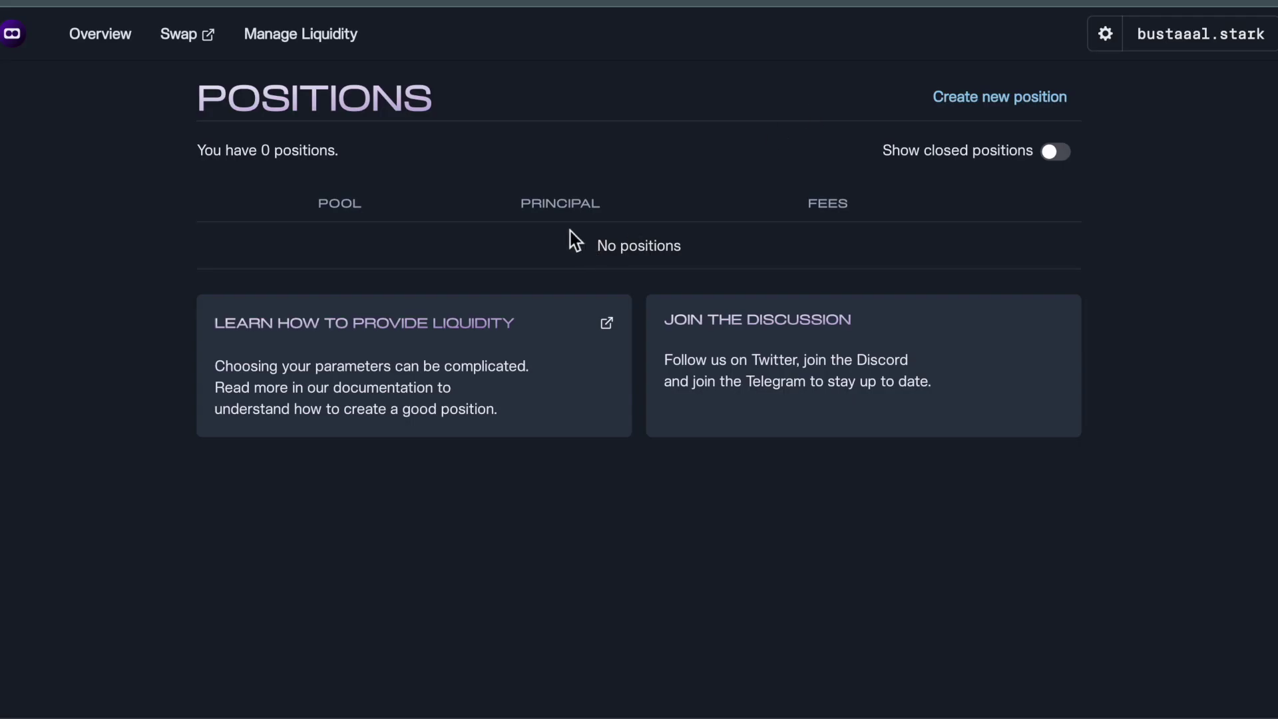
- Switch to AVNU with the wallet connected and set up a swap of 0.06 ETH to wstETH
{"action": "left_click", "coordinate": [600, 8]}
{"action": "left_click", "coordinate": [669, 533]}
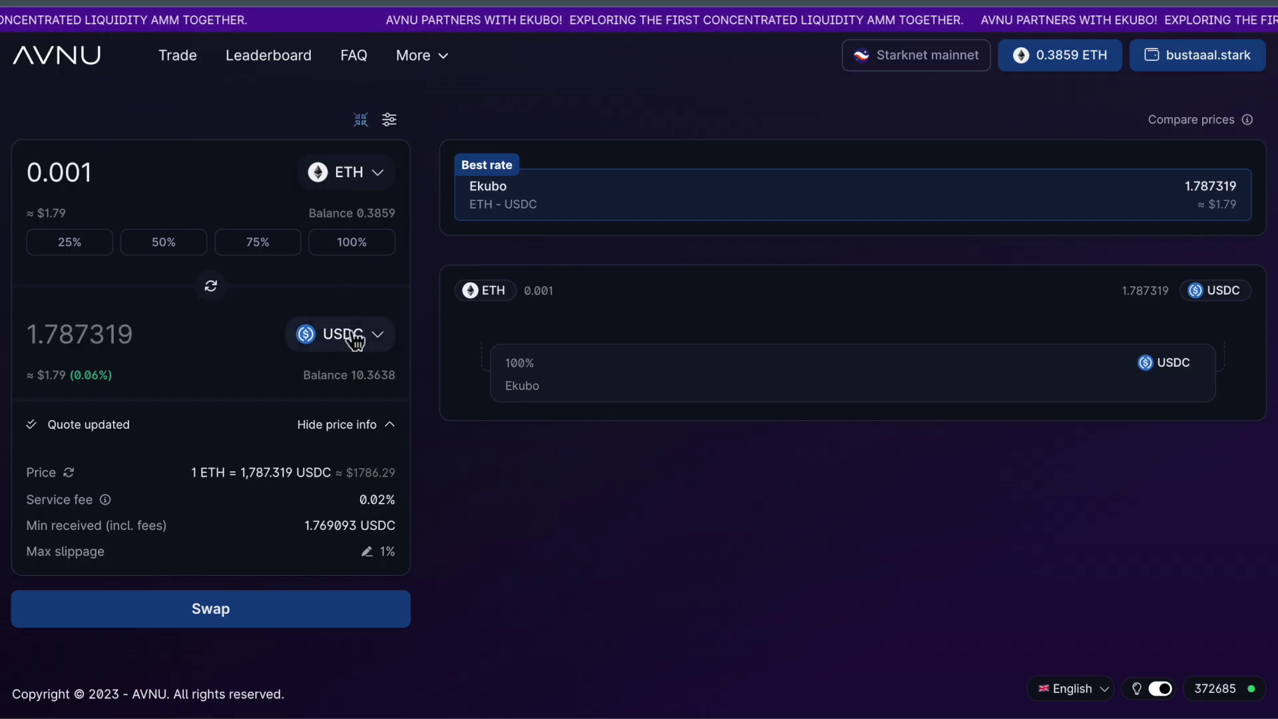
{"action": "left_click", "coordinate": [312, 334]}
{"action": "type", "text": "ste"}
{"action": "left_click", "coordinate": [590, 411]}
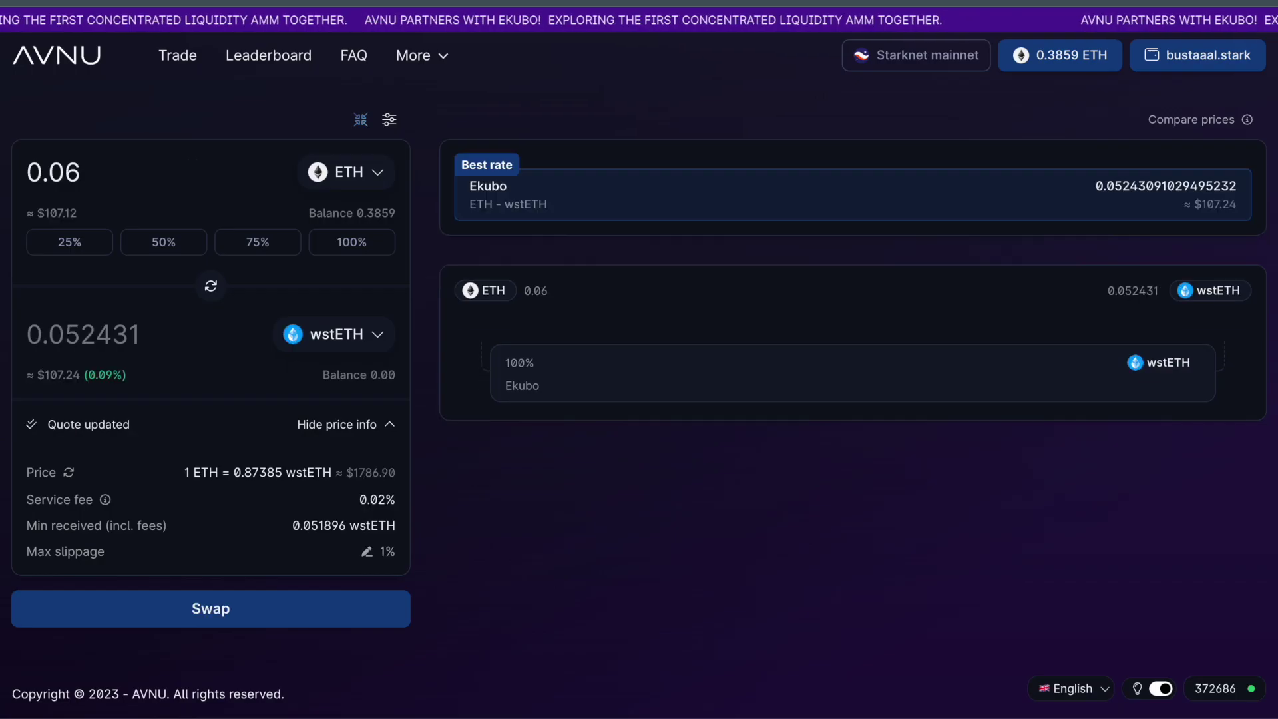
{"action": "left_click", "coordinate": [105, 175]}
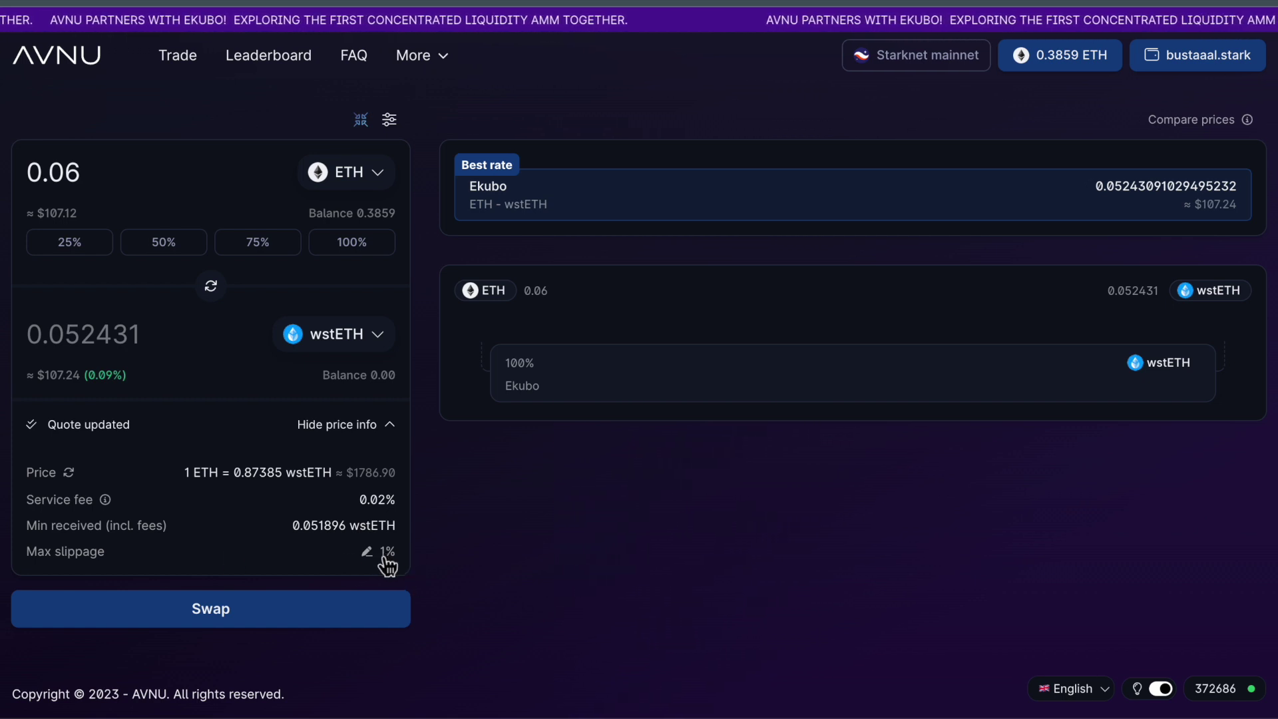
- Set the max slippage to 0.1%, then submit the ETH to wstETH swap and sign it in the wallet
{"action": "left_click", "coordinate": [390, 122]}
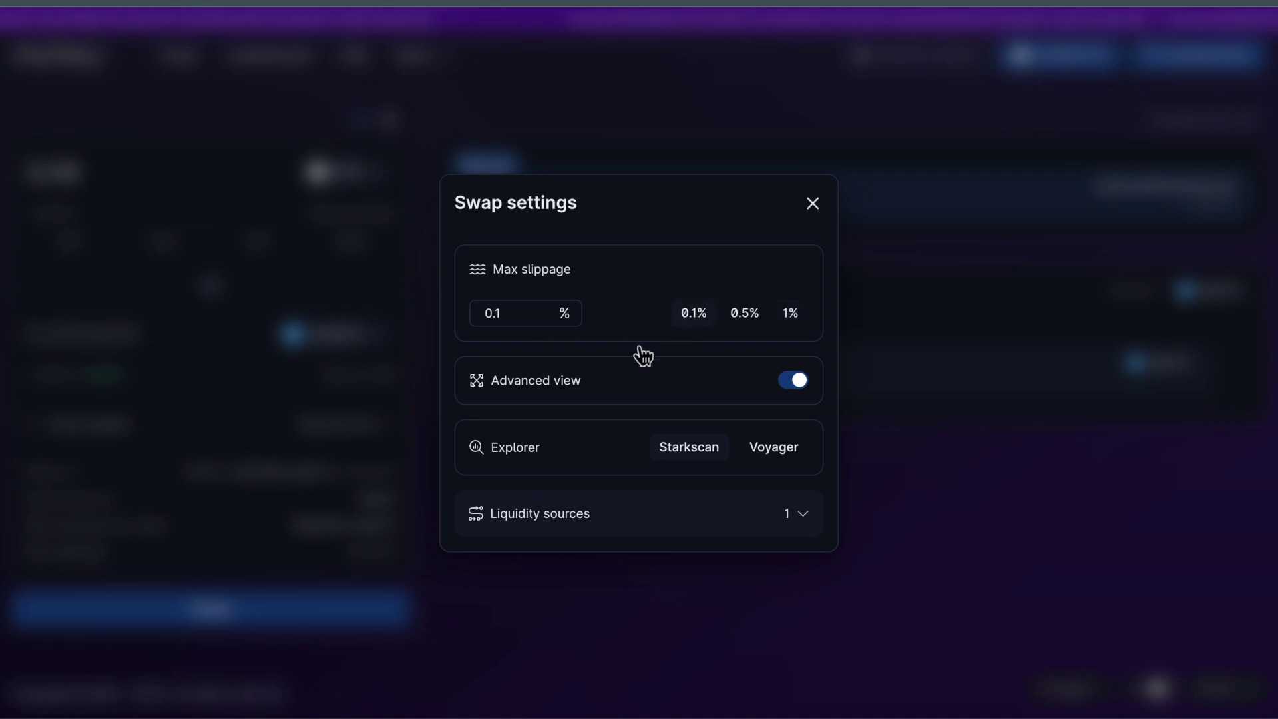
{"action": "left_click", "coordinate": [813, 203]}
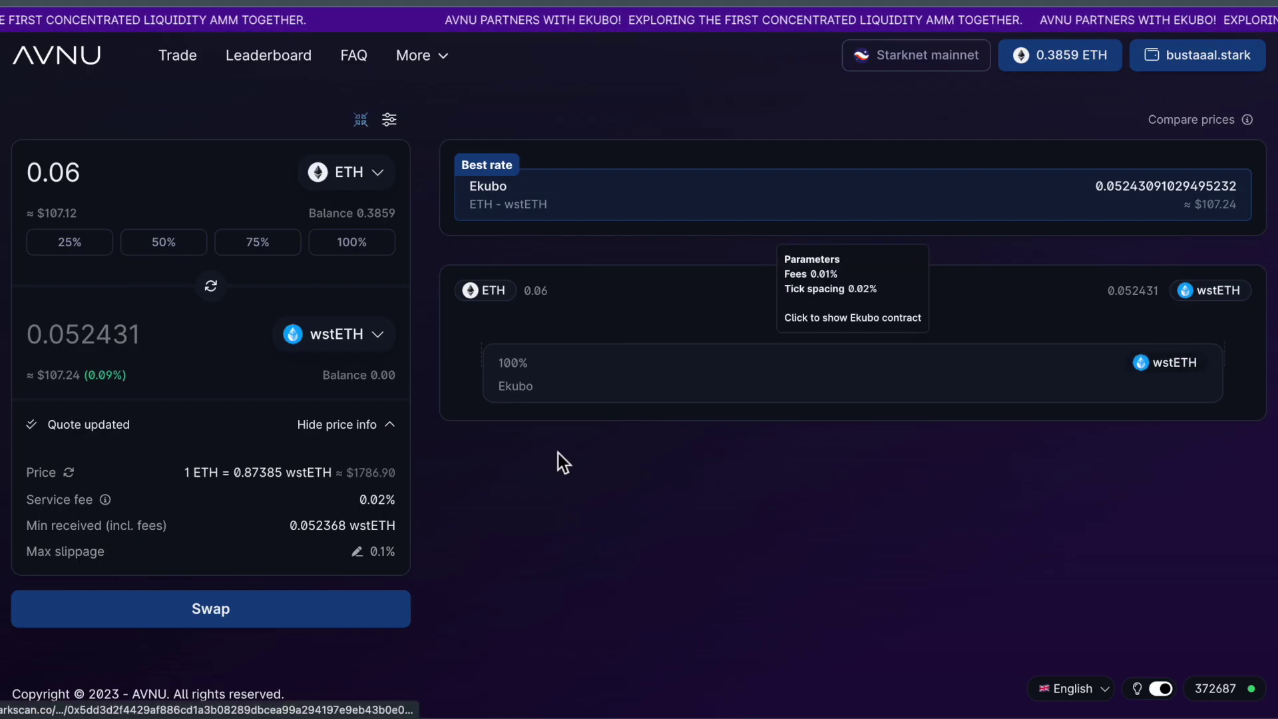
{"action": "left_click", "coordinate": [258, 599]}
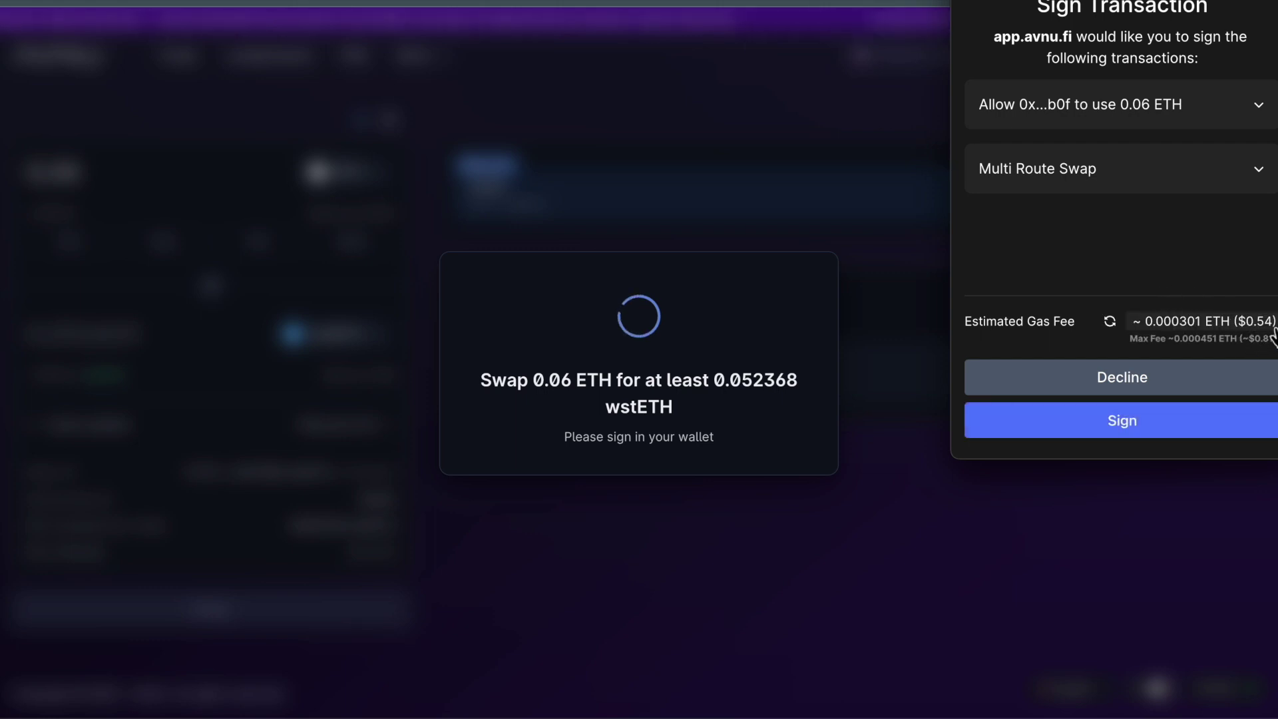
{"action": "left_click", "coordinate": [1197, 429]}
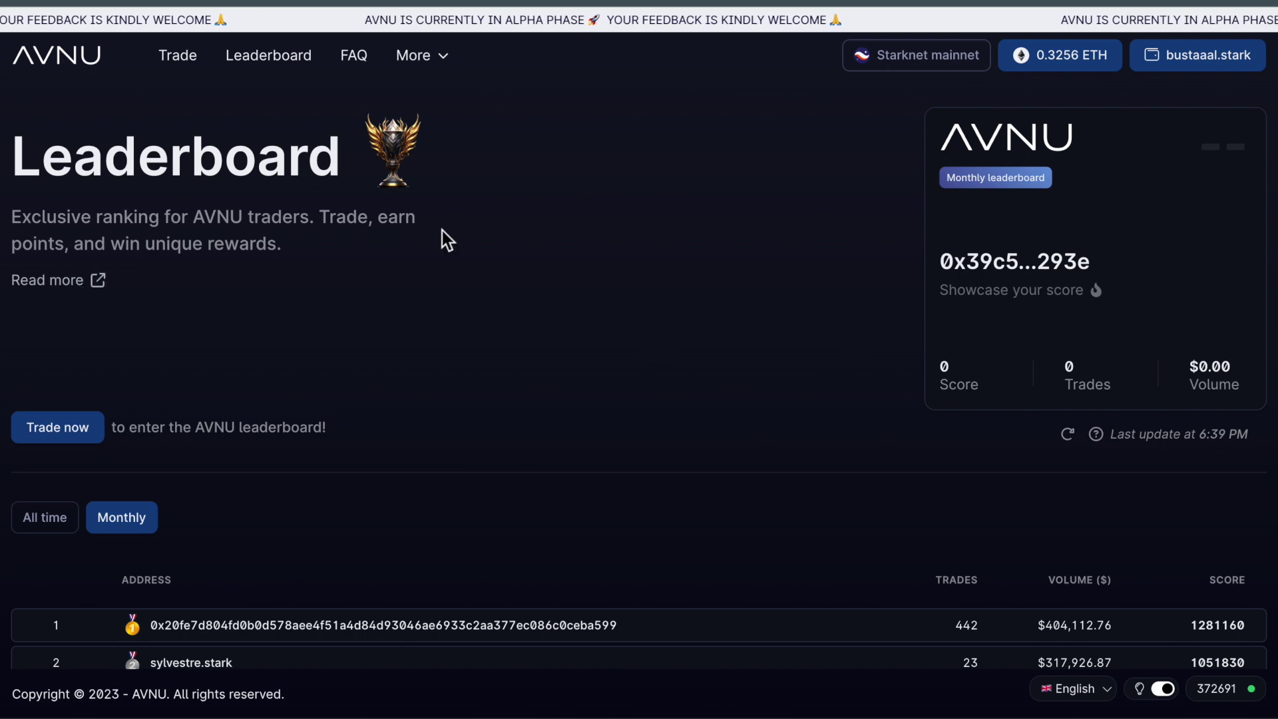
- Read AVNU's leaderboard article, focusing on the scoring rules about consistent and small frequent trades, and return to the leaderboard
{"action": "left_click", "coordinate": [76, 295]}
{"action": "scroll", "coordinate": [631, 190], "scroll_direction": "down", "scroll_amount": 3}
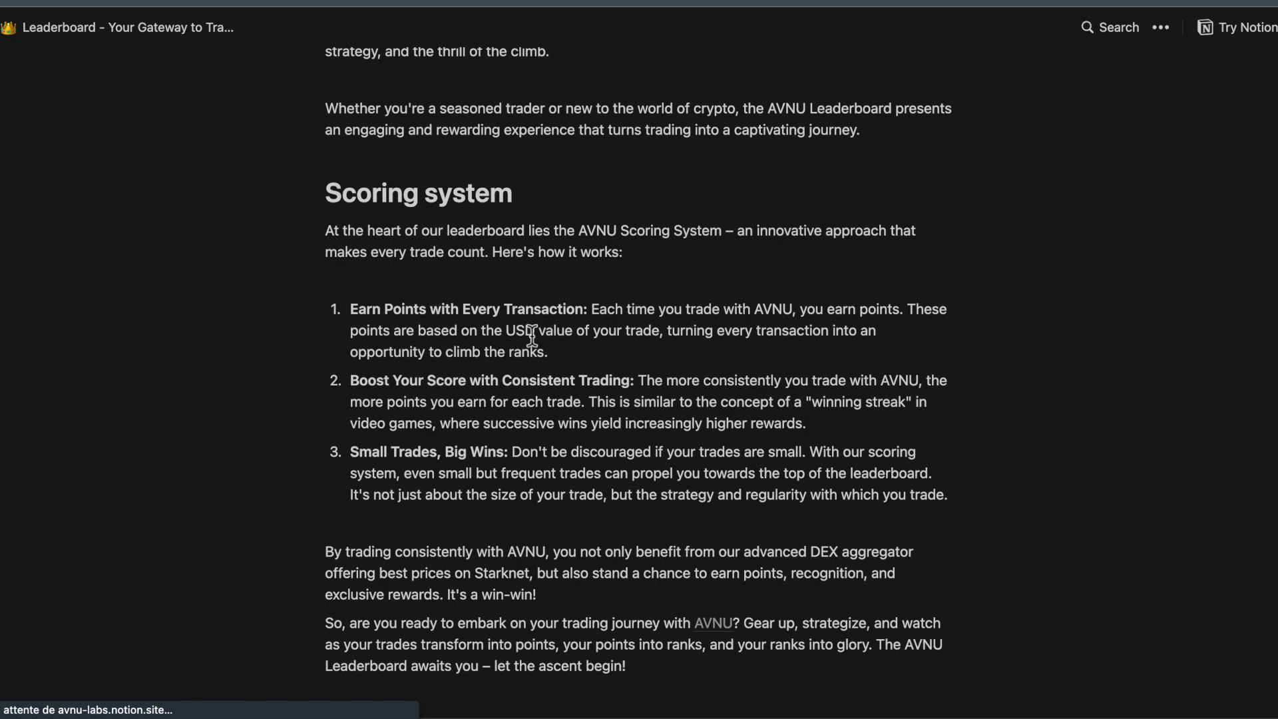
{"action": "scroll", "coordinate": [433, 367], "scroll_direction": "down", "scroll_amount": 1}
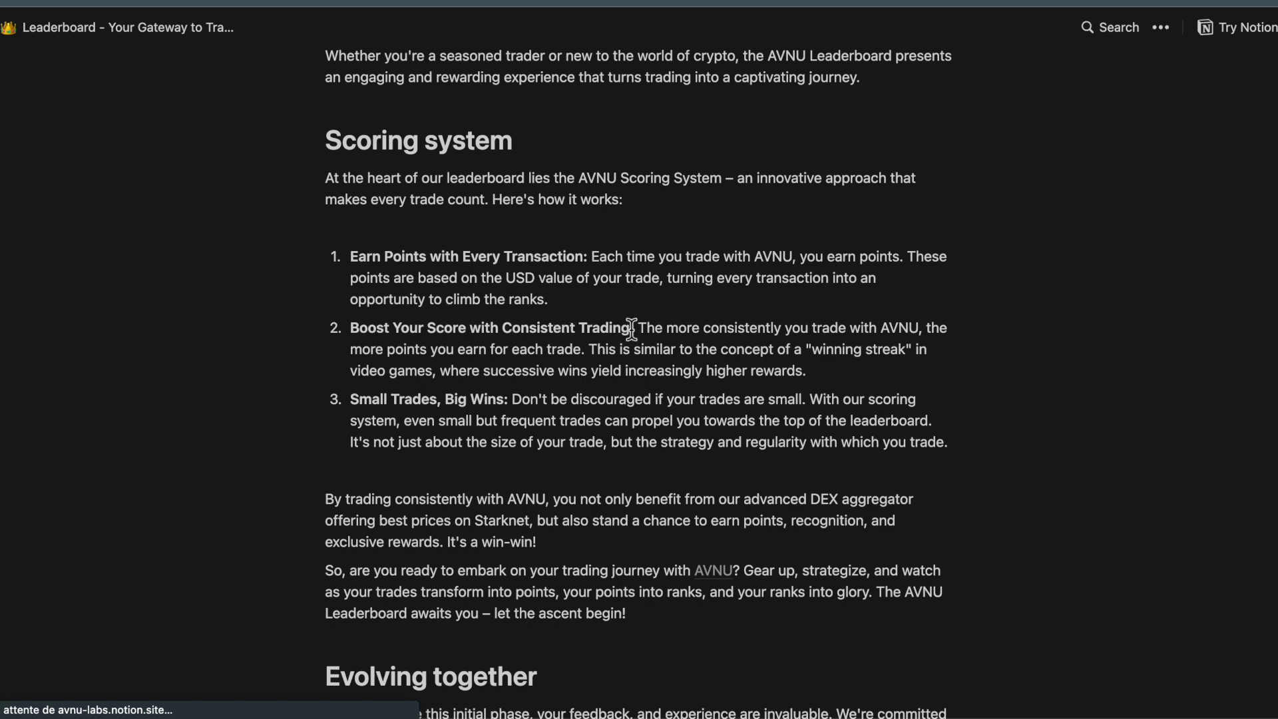
{"action": "scroll", "coordinate": [665, 333], "scroll_direction": "down", "scroll_amount": 1}
{"action": "left_click_drag", "start_coordinate": [816, 333], "coordinate": [419, 310]}
{"action": "left_click", "coordinate": [358, 363]}
{"action": "scroll", "coordinate": [358, 363], "scroll_direction": "down", "scroll_amount": 1}
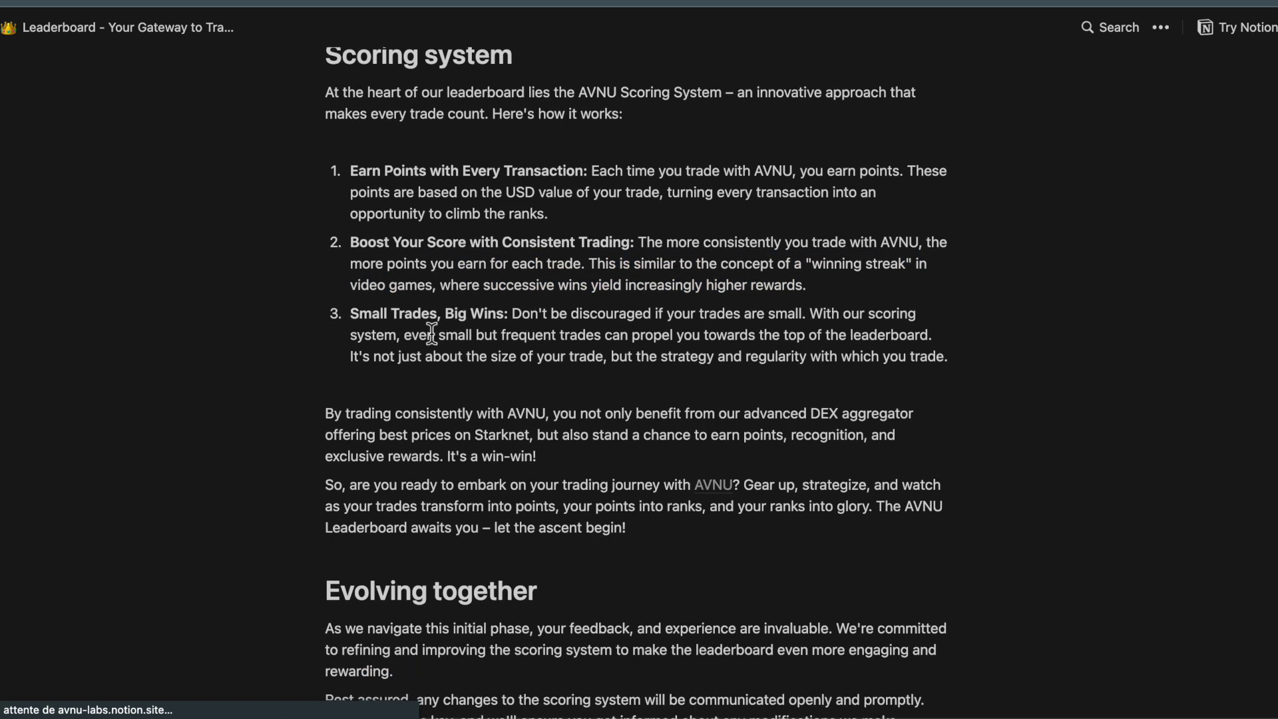
{"action": "left_click_drag", "start_coordinate": [443, 335], "coordinate": [793, 357]}
{"action": "scroll", "coordinate": [794, 356], "scroll_direction": "down", "scroll_amount": 6}
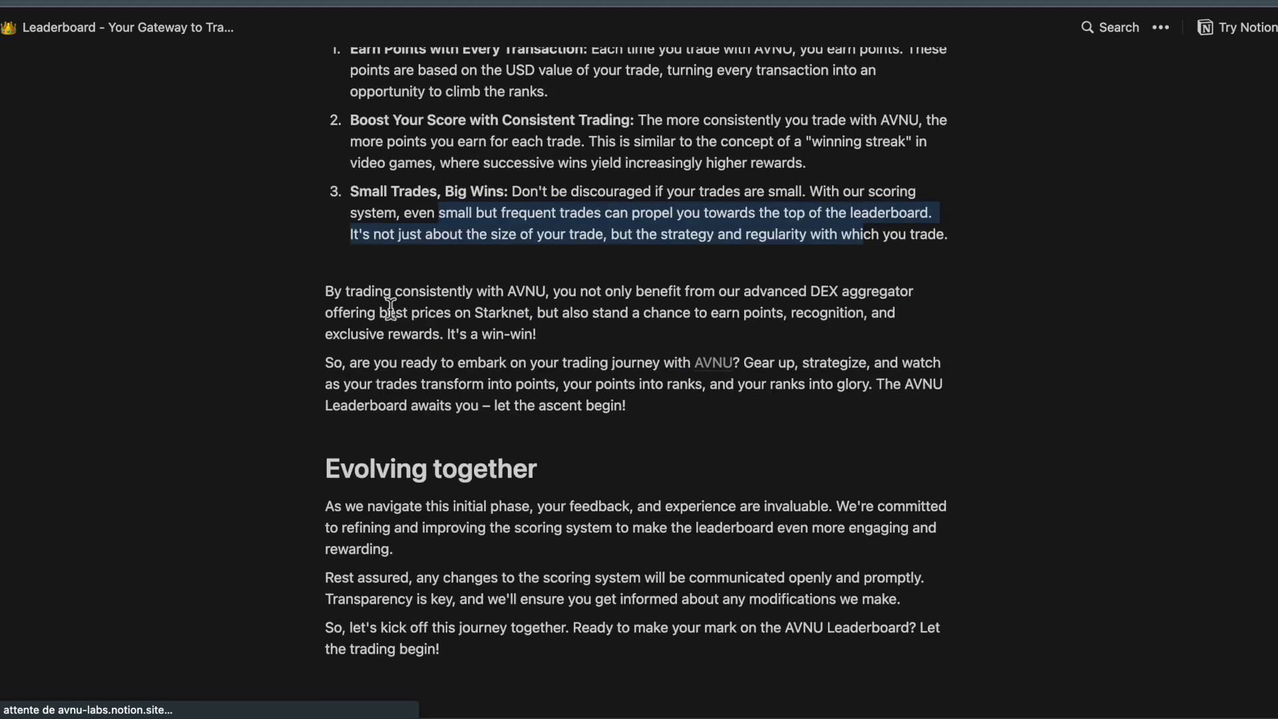
{"action": "left_click", "coordinate": [793, 356]}
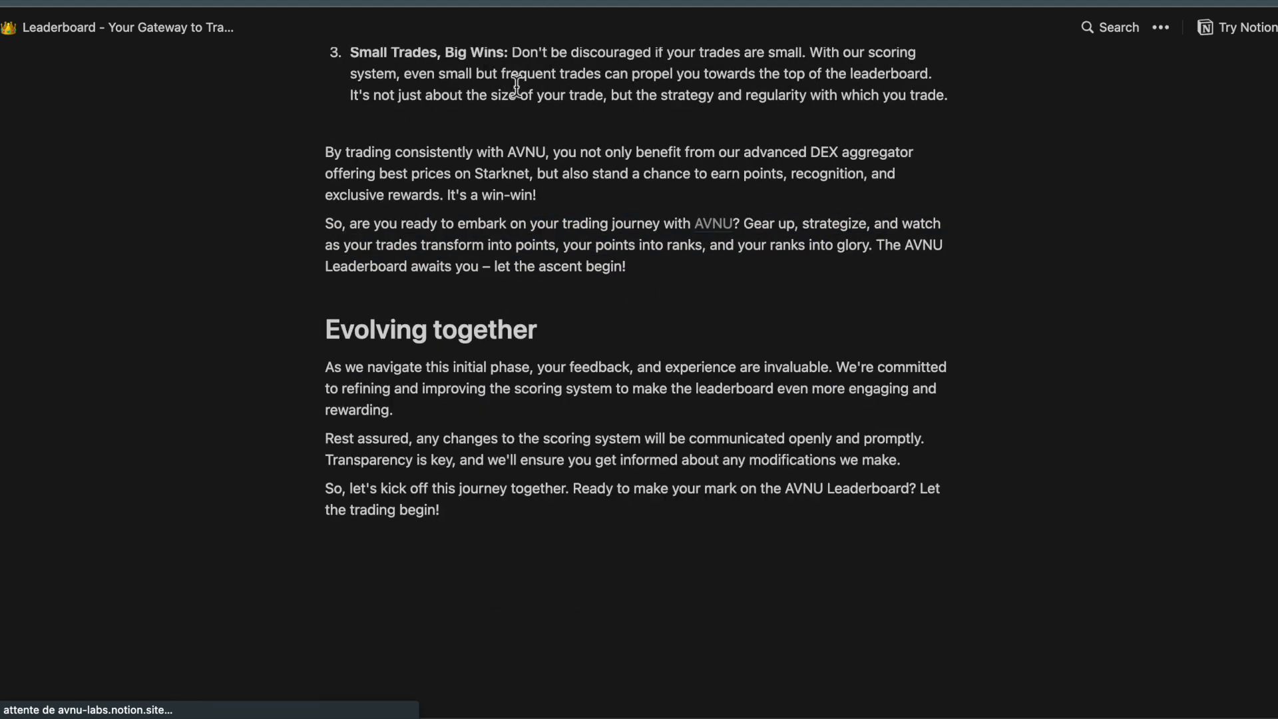
{"action": "scroll", "coordinate": [330, 145], "scroll_direction": "up", "scroll_amount": 20}
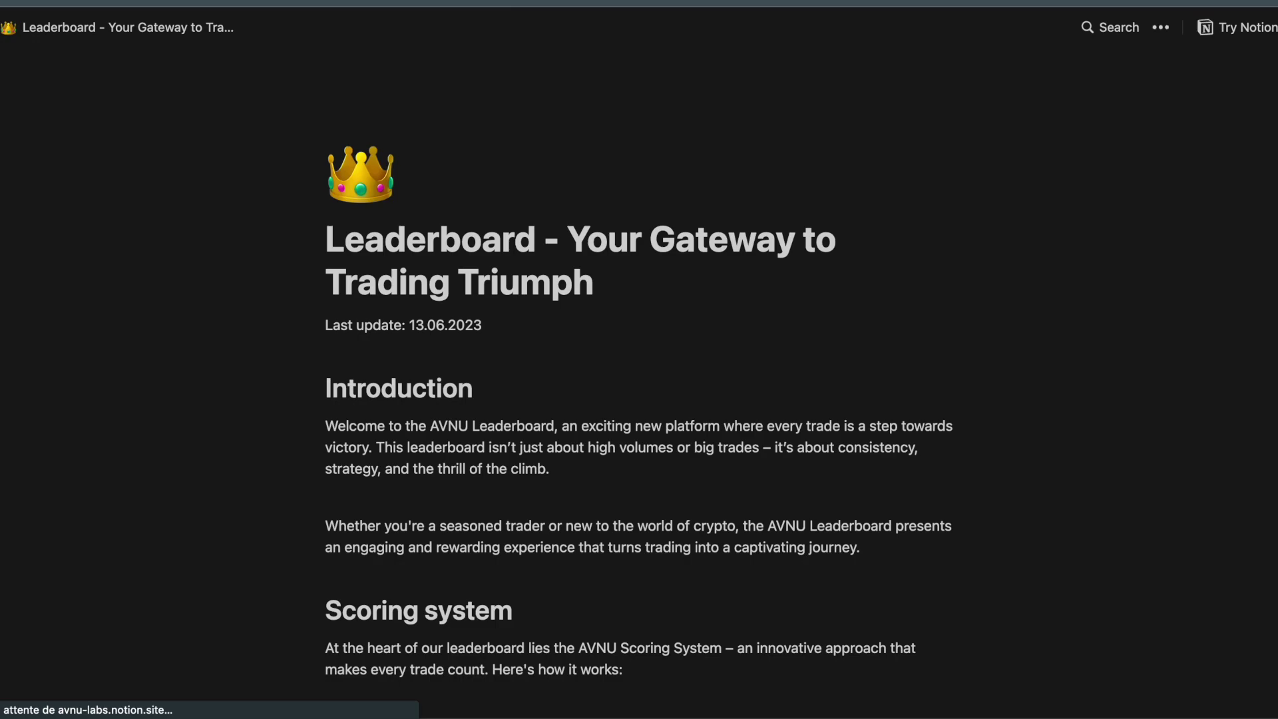
{"action": "key", "text": "super+w"}
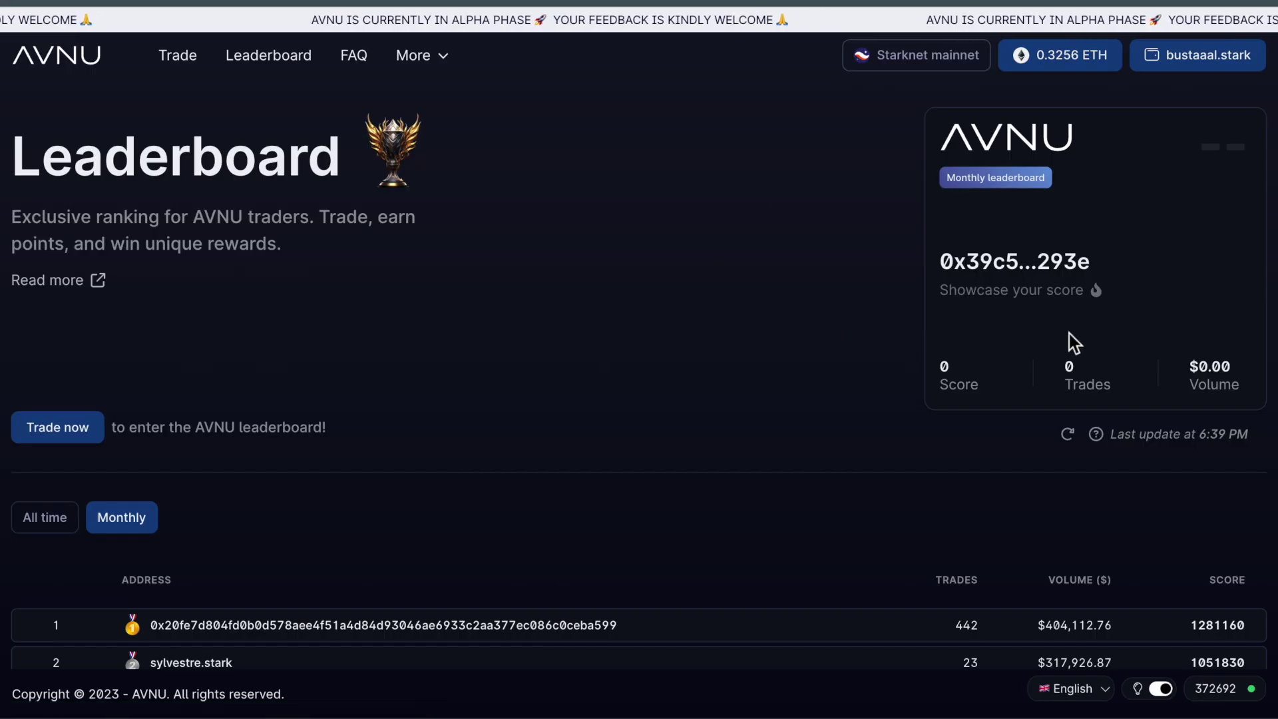
- Examine the monthly AVNU leaderboard, comparing the top addresses' trades, volume and score
{"action": "scroll", "coordinate": [925, 341], "scroll_direction": "down", "scroll_amount": 1}
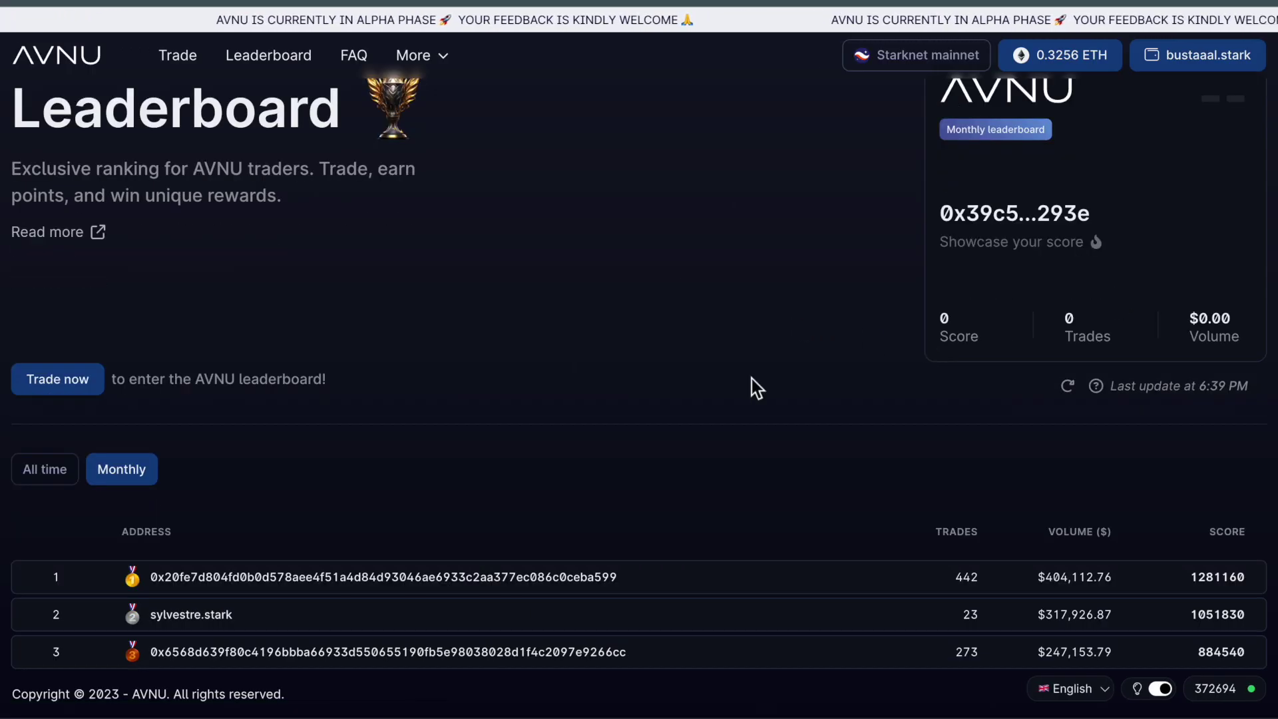
{"action": "scroll", "coordinate": [752, 388], "scroll_direction": "down", "scroll_amount": 3}
{"action": "scroll", "coordinate": [752, 378], "scroll_direction": "up", "scroll_amount": 3}
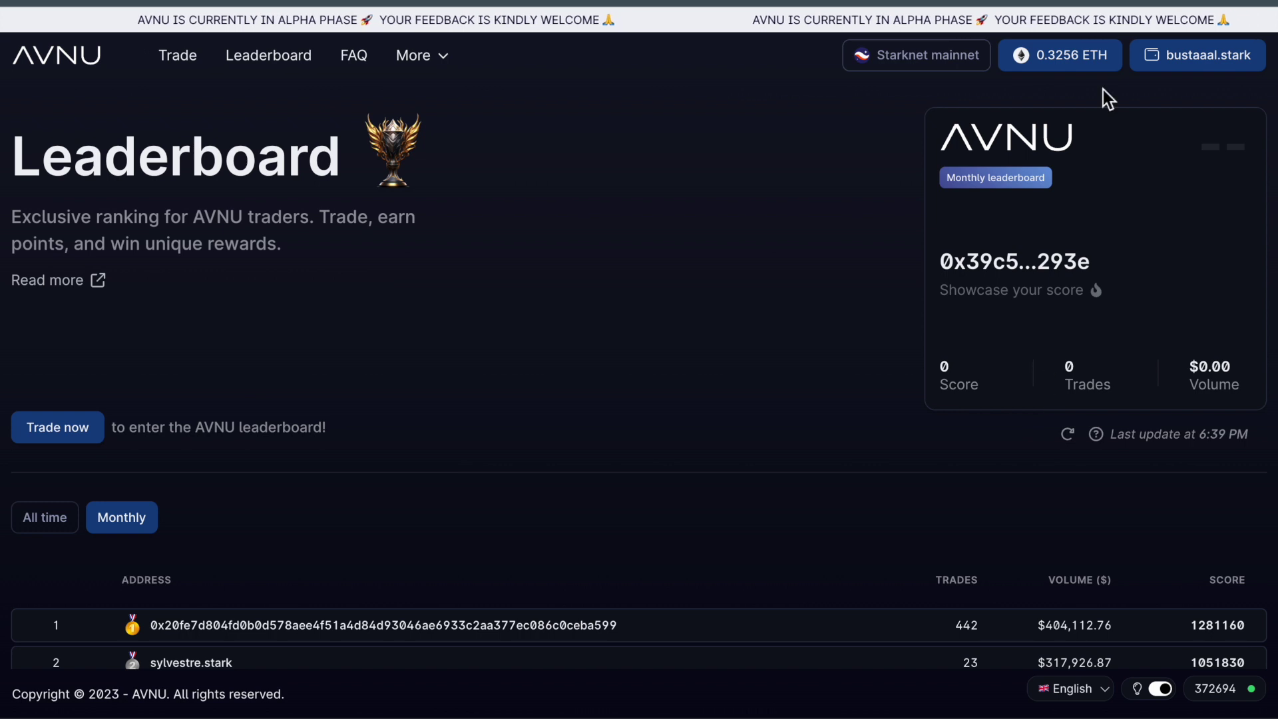
{"action": "left_click", "coordinate": [1122, 3]}
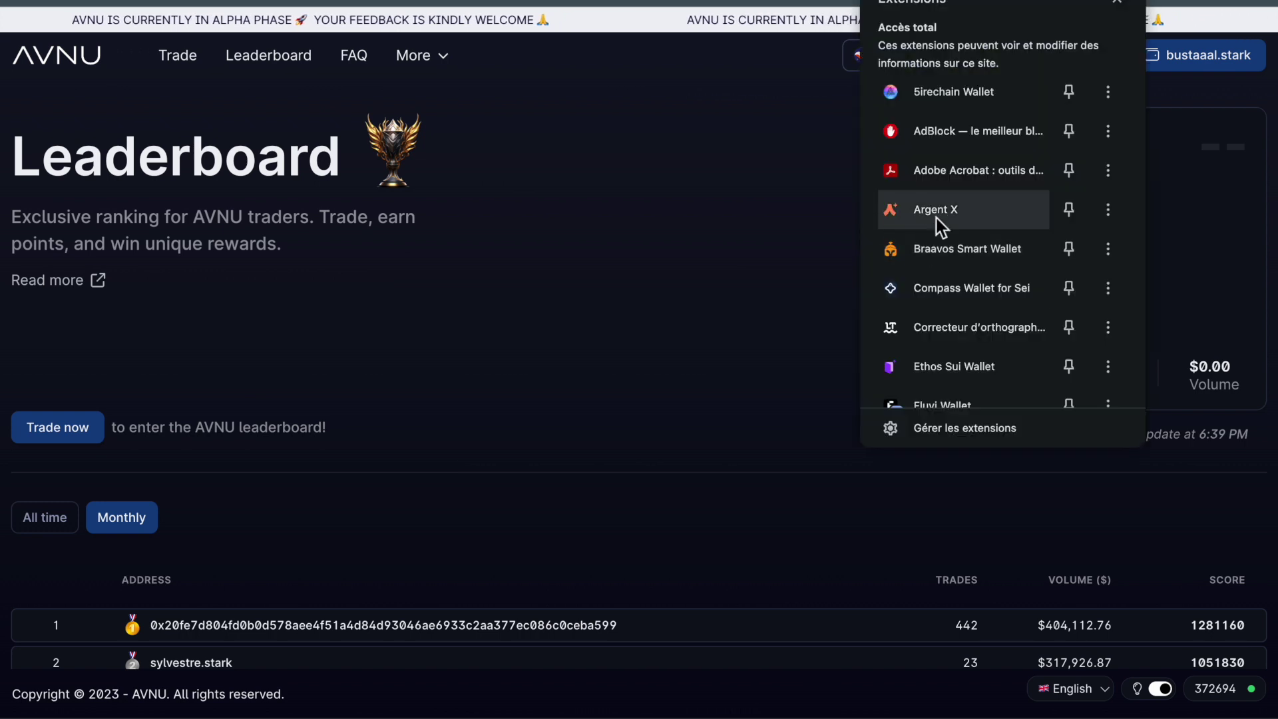
{"action": "left_click", "coordinate": [731, 297]}
{"action": "scroll", "coordinate": [686, 453], "scroll_direction": "down", "scroll_amount": 5}
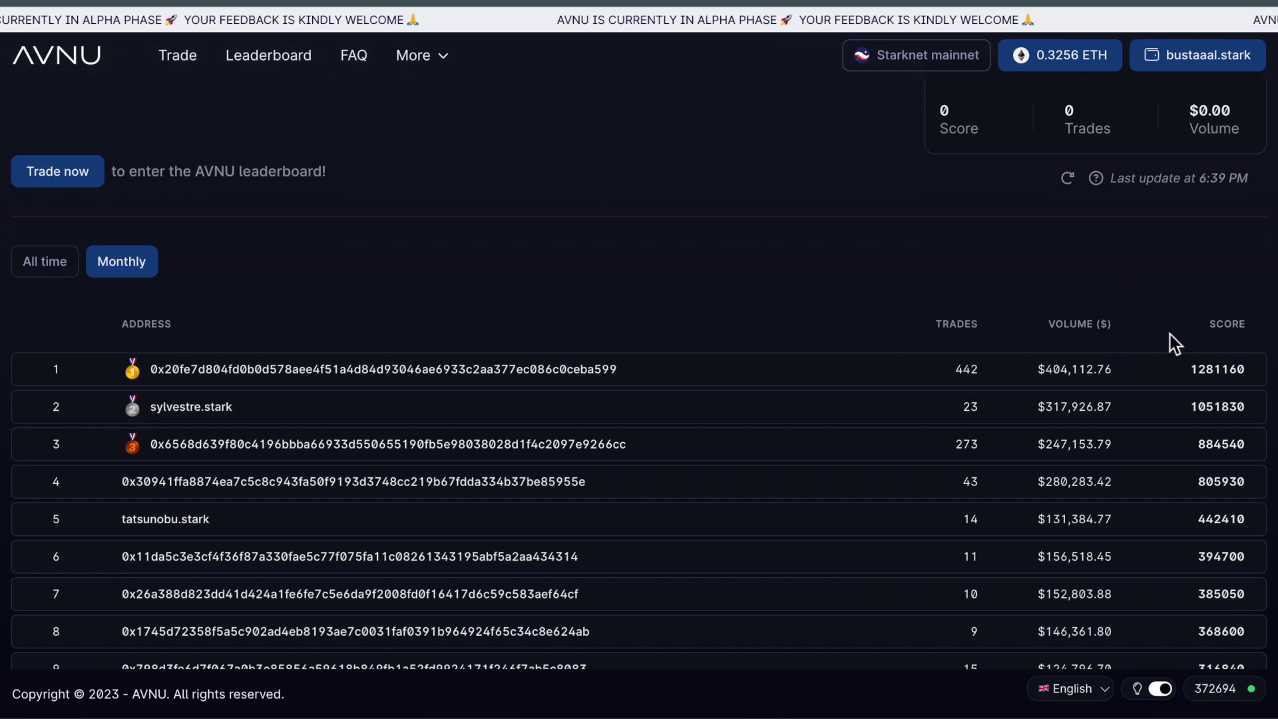
{"action": "scroll", "coordinate": [972, 383], "scroll_direction": "down", "scroll_amount": 2}
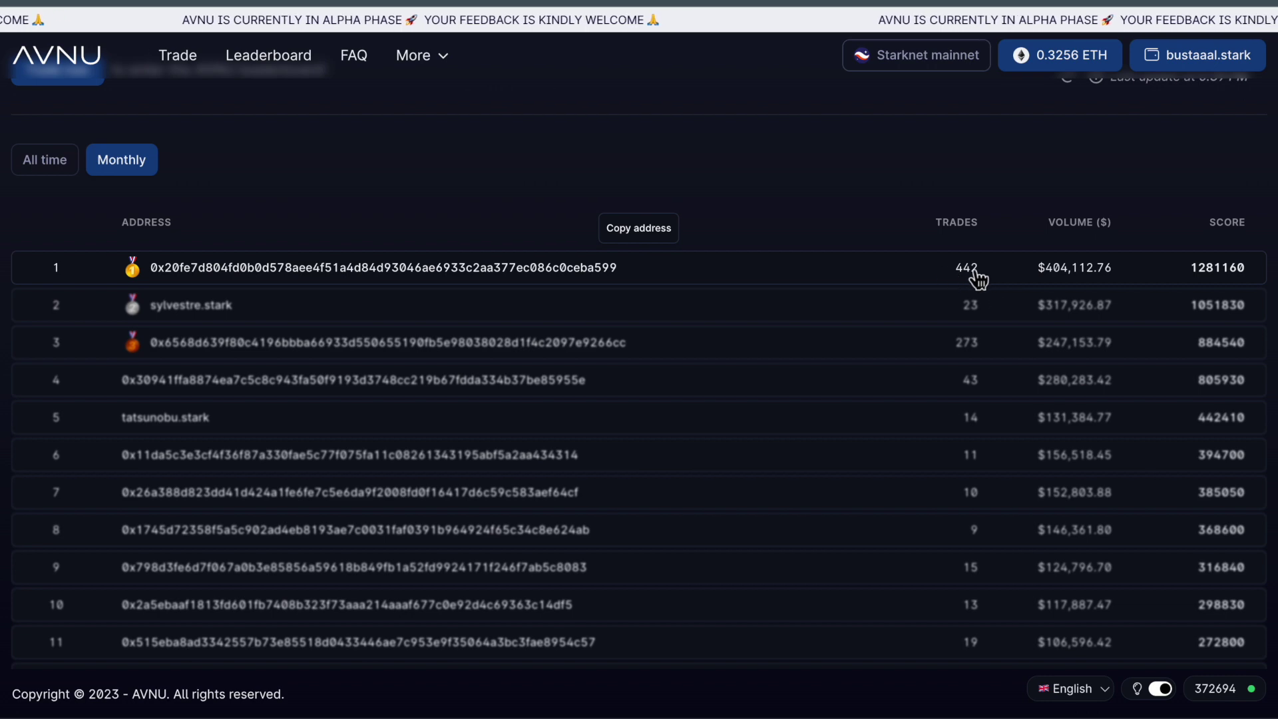
{"action": "scroll", "coordinate": [551, 191], "scroll_direction": "up", "scroll_amount": 5}
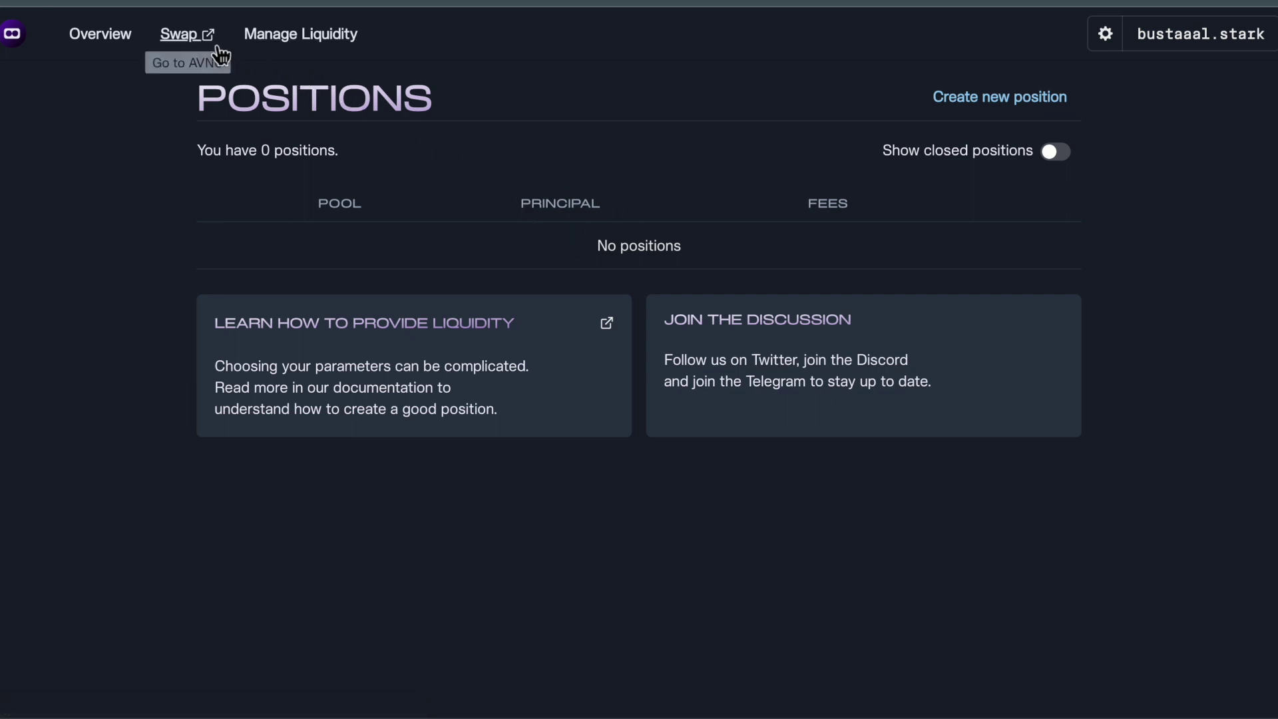
- Create a new Ekubo position for ETH and wstETH with 0.05% fee and 0.1% precision, accepting the suggested price range
{"action": "left_click", "coordinate": [996, 106]}
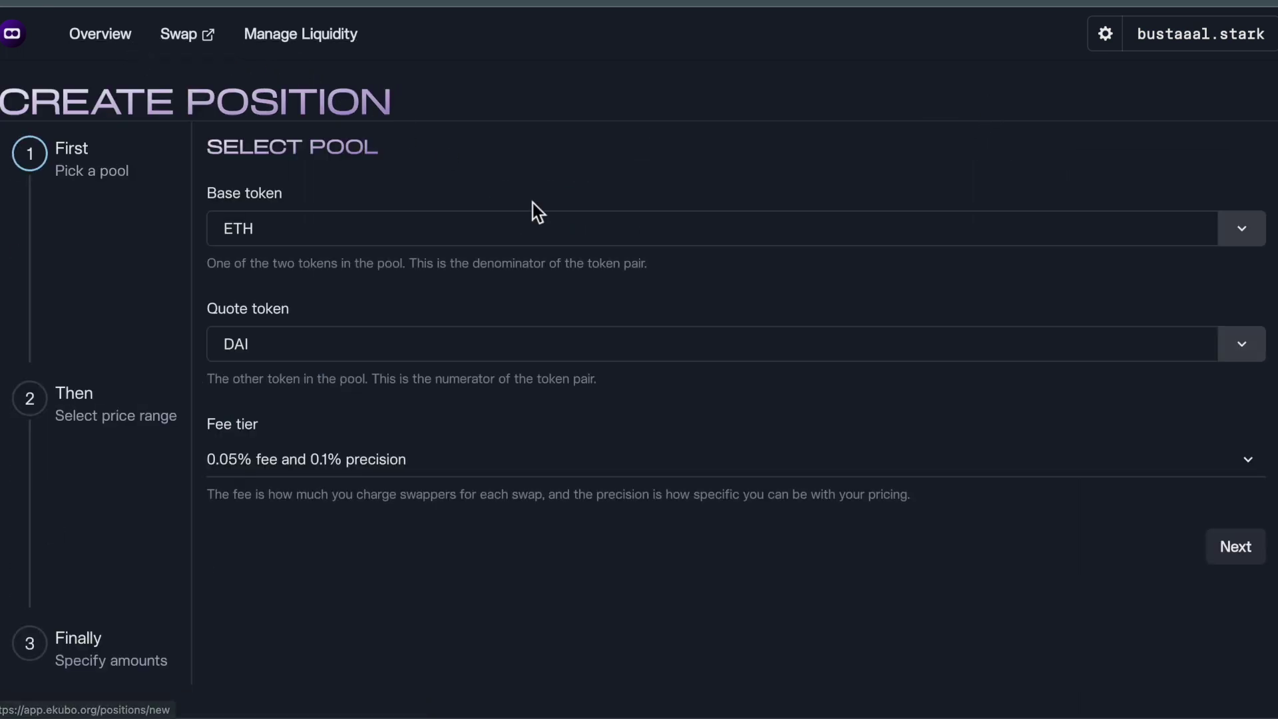
{"action": "left_click", "coordinate": [250, 345]}
{"action": "type", "text": "wstETH"}
{"action": "left_click", "coordinate": [226, 391]}
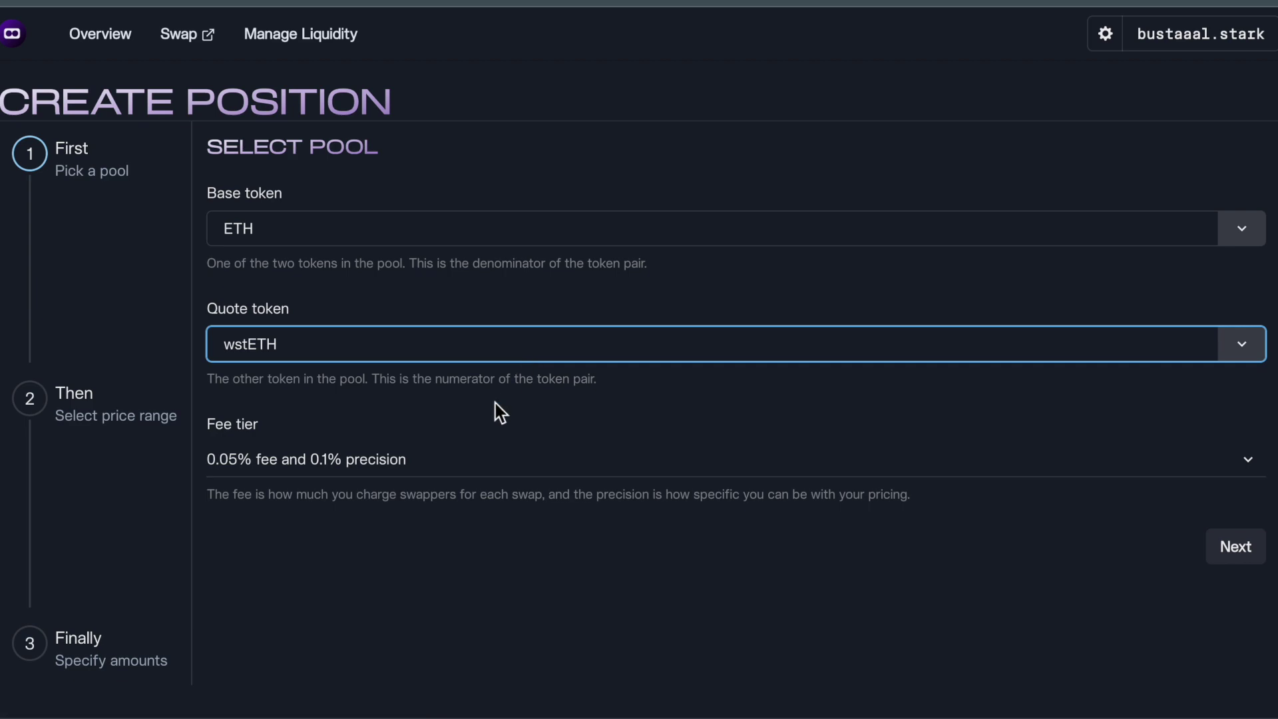
{"action": "left_click", "coordinate": [1235, 547]}
{"action": "scroll", "coordinate": [1225, 506], "scroll_direction": "down", "scroll_amount": 3}
{"action": "left_click", "coordinate": [1233, 643]}
- Deposit the full wstETH balance with the matching ETH amount into the pool and sign the transaction in the wallet
{"action": "left_click", "coordinate": [255, 291]}
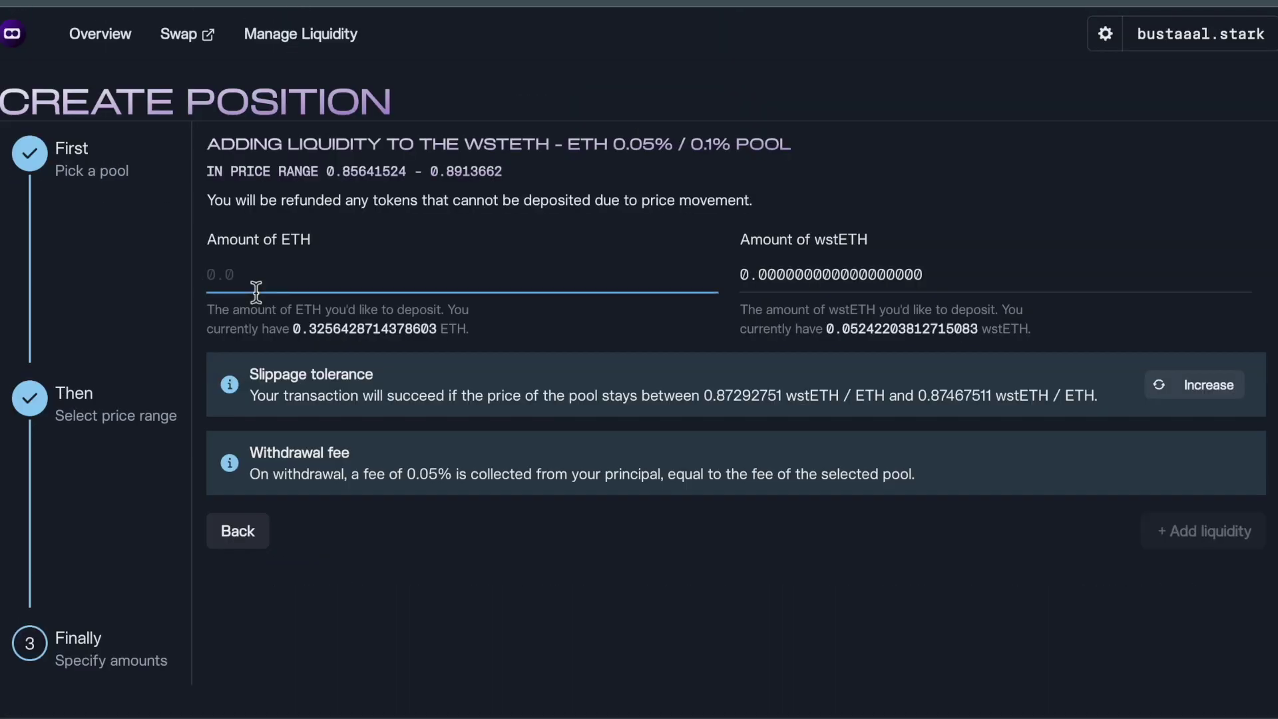
{"action": "left_click", "coordinate": [892, 330]}
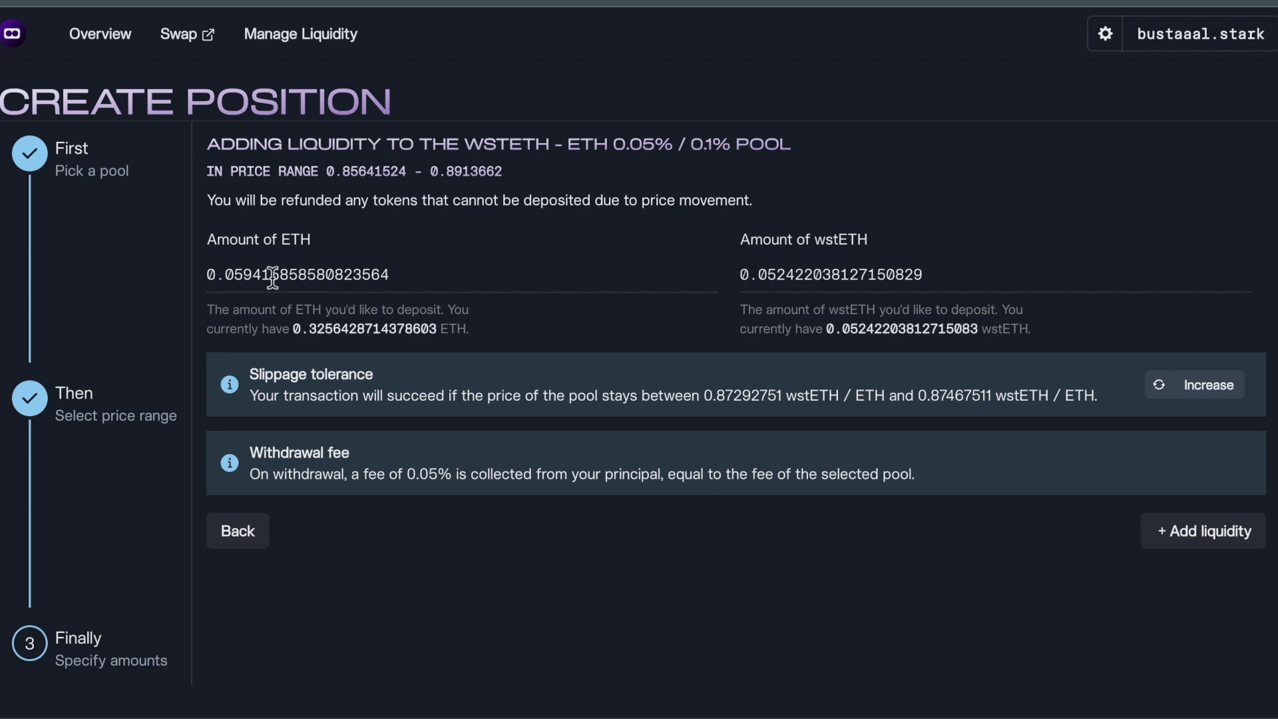
{"action": "left_click", "coordinate": [1230, 543]}
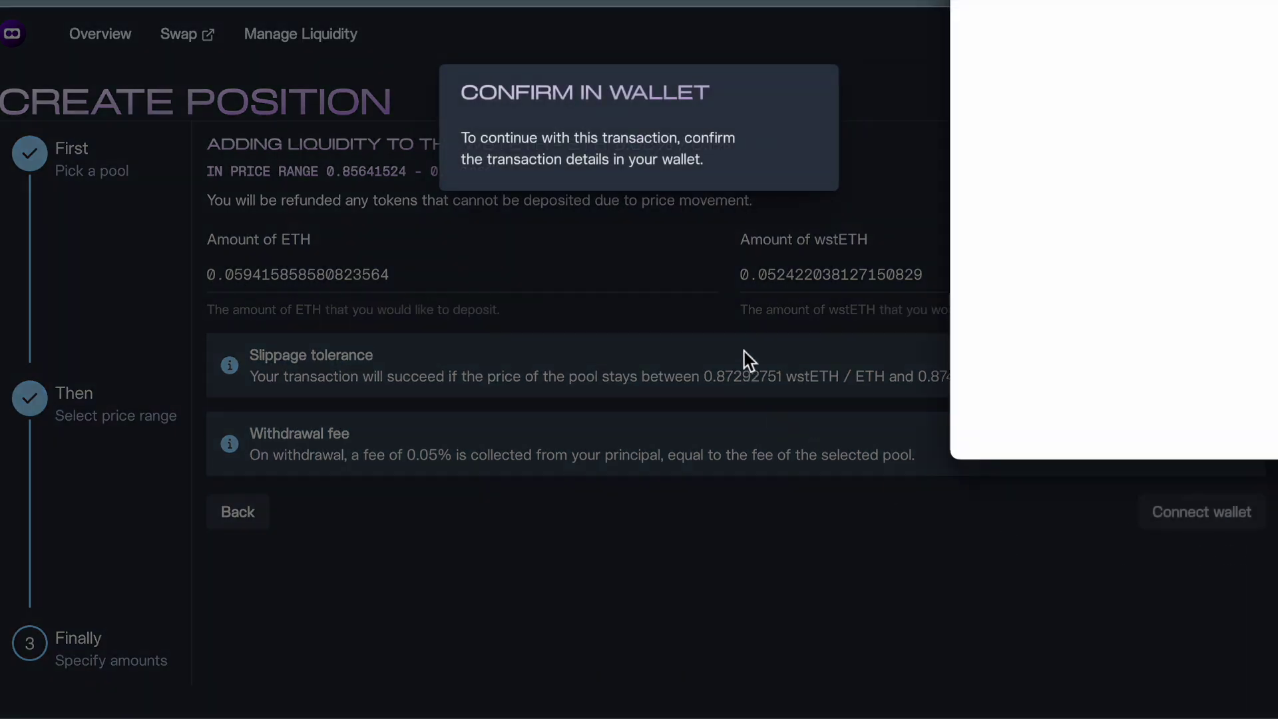
{"action": "left_click", "coordinate": [1184, 434]}
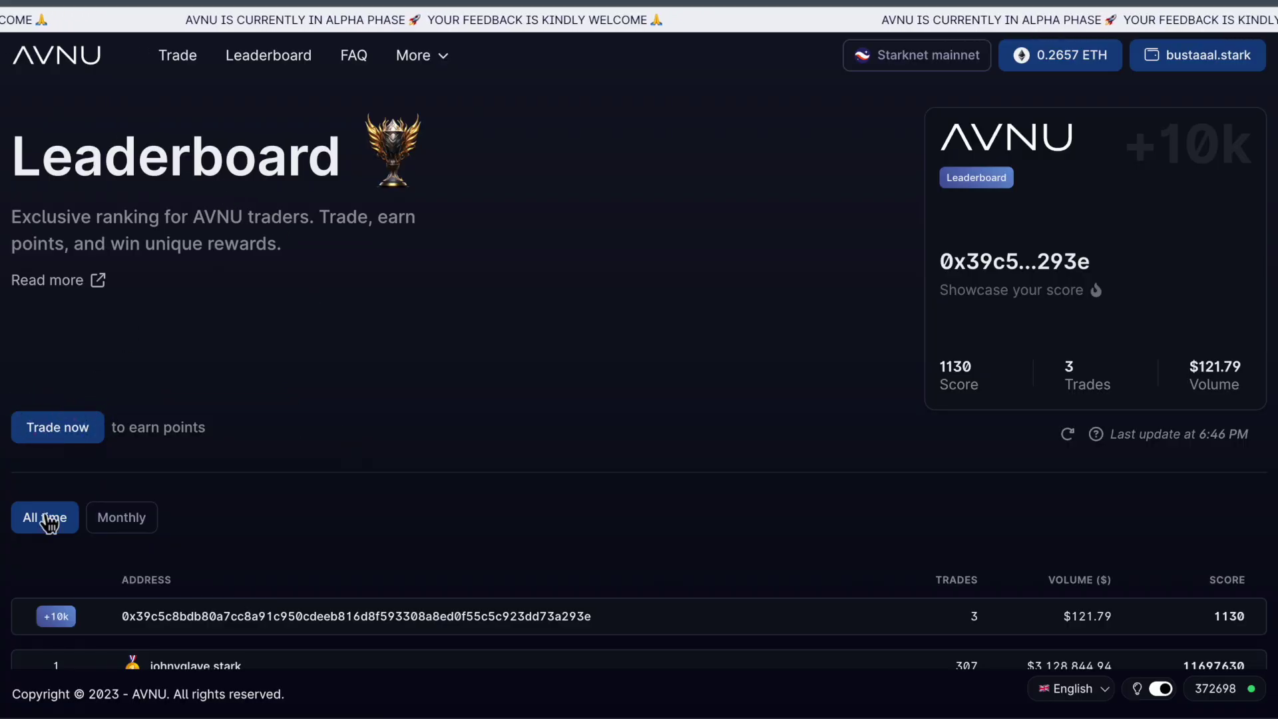
- Compare the monthly and all-time AVNU leaderboards, examining the wallet's own score, trades and volume against the top traders
{"action": "left_click", "coordinate": [152, 524]}
{"action": "left_click", "coordinate": [63, 532]}
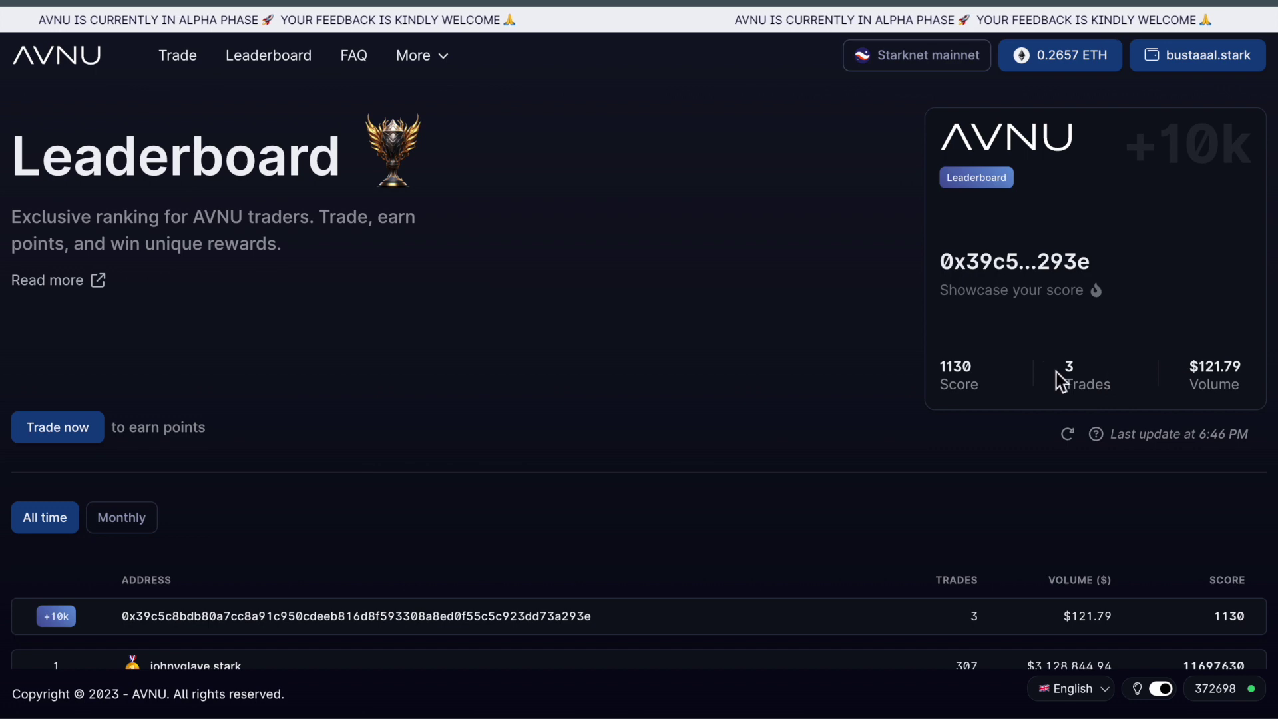
{"action": "scroll", "coordinate": [916, 308], "scroll_direction": "down", "scroll_amount": 1}
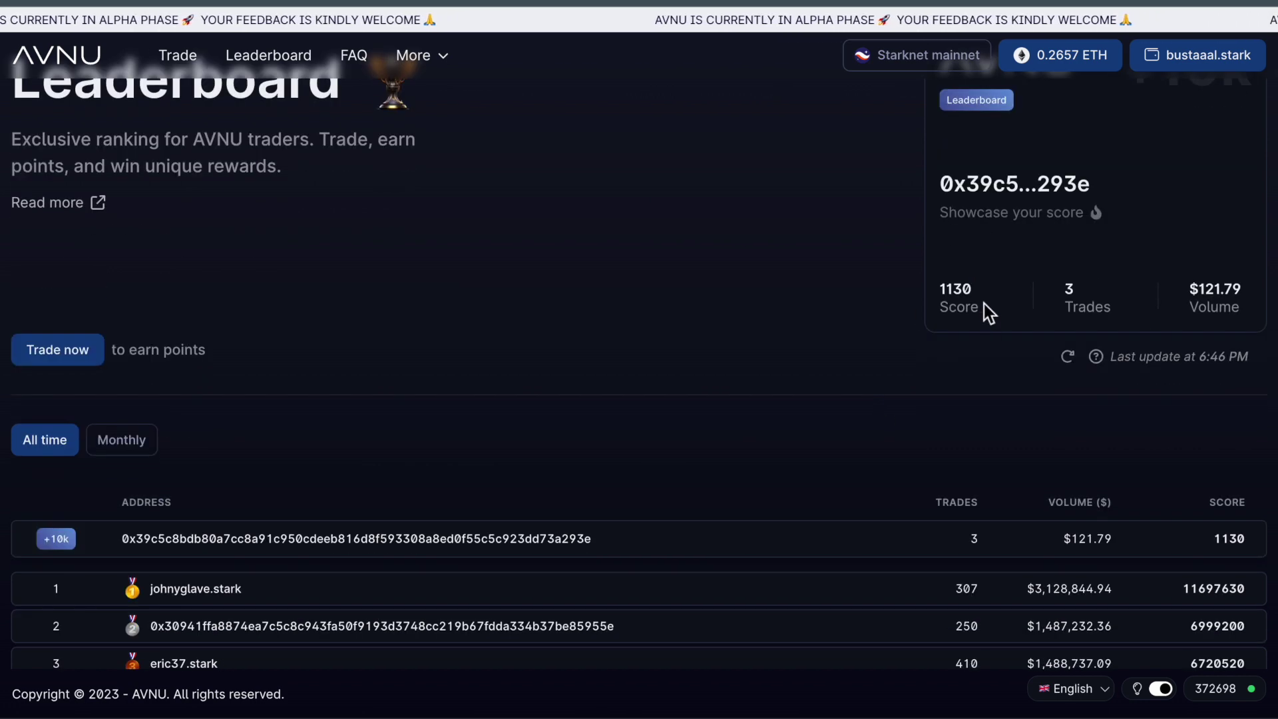
{"action": "scroll", "coordinate": [308, 405], "scroll_direction": "down", "scroll_amount": 3}
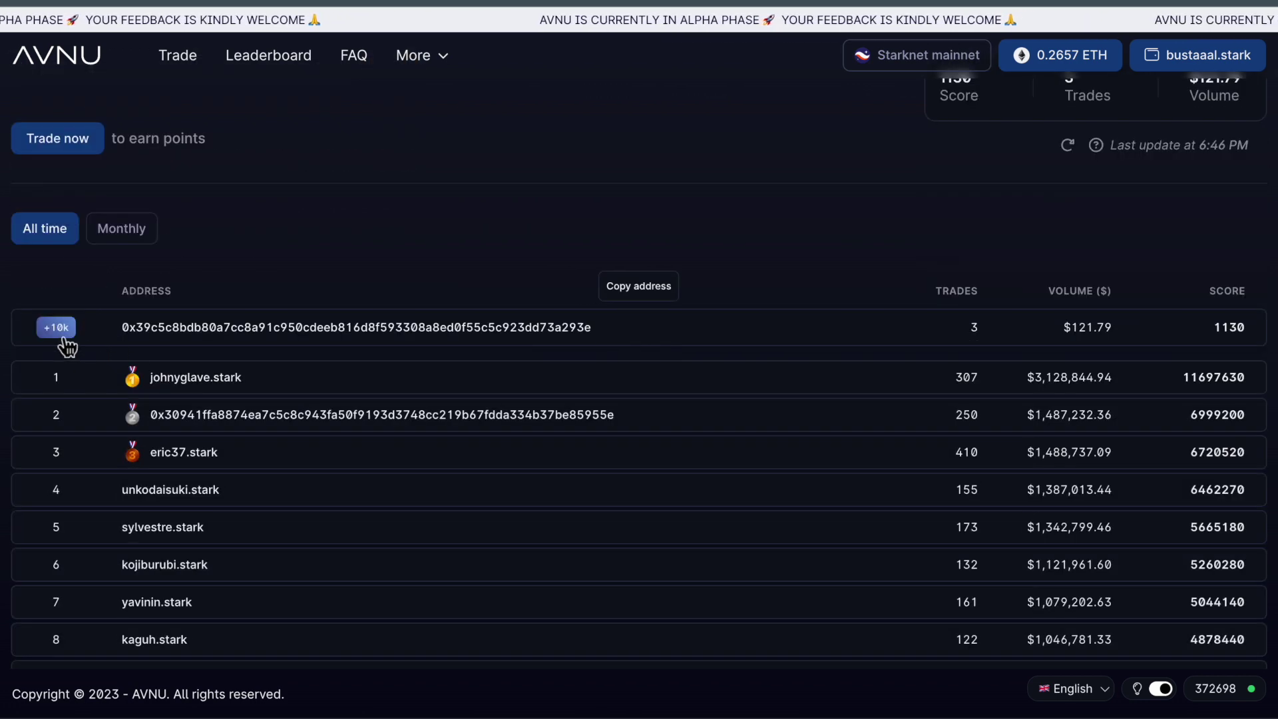
{"action": "scroll", "coordinate": [727, 347], "scroll_direction": "down", "scroll_amount": 2}
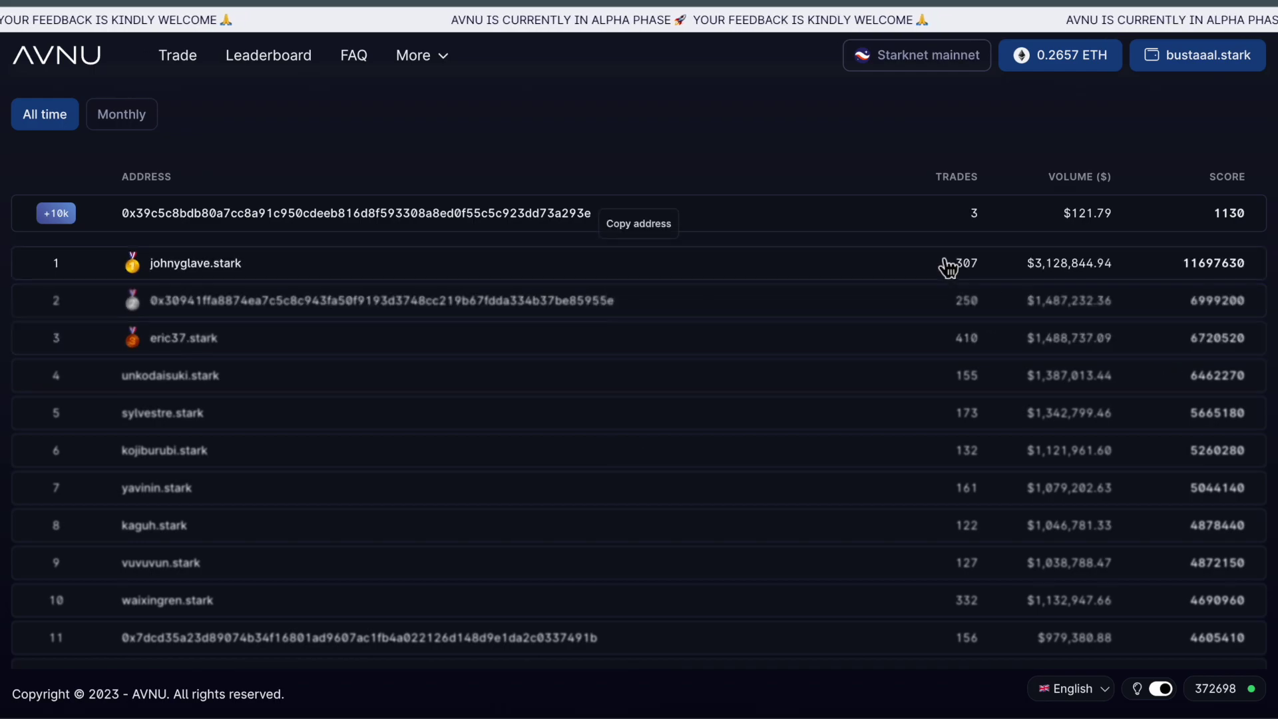
{"action": "scroll", "coordinate": [941, 266], "scroll_direction": "up", "scroll_amount": 2}
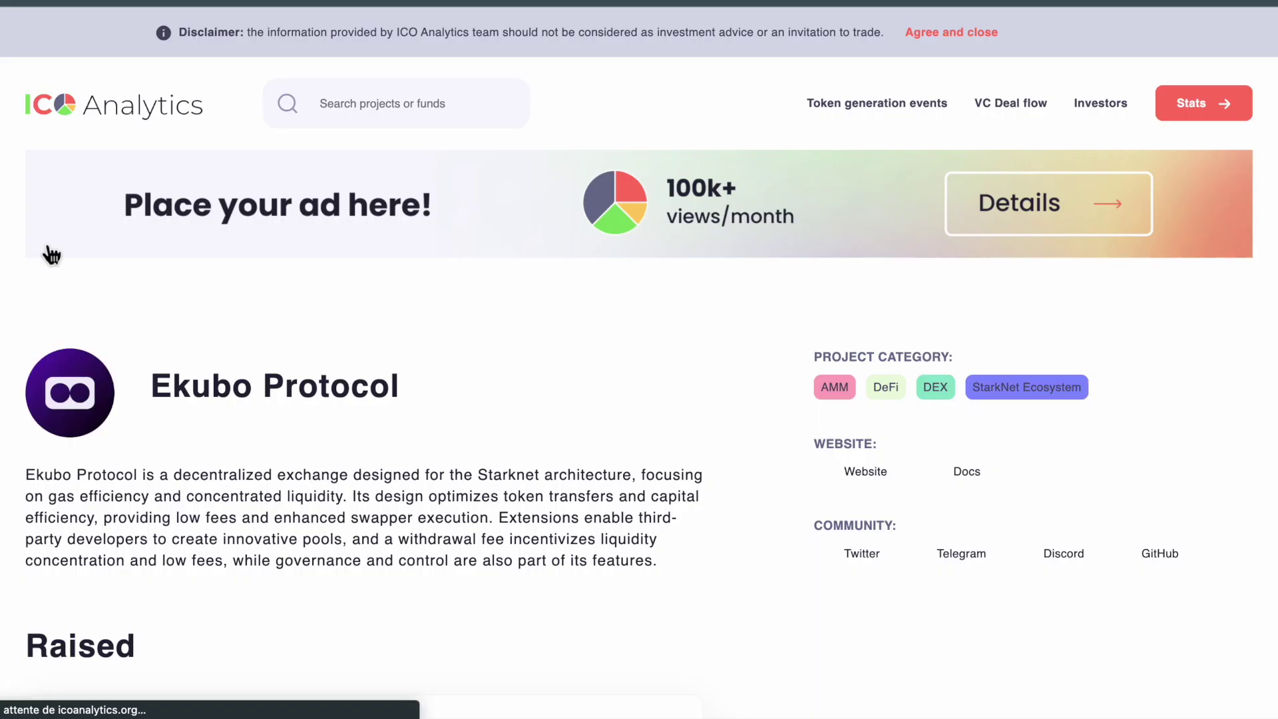
- Examine Ekubo Protocol's description, funding amount and lead investor on its ICO Analytics page
{"action": "scroll", "coordinate": [50, 252], "scroll_direction": "down", "scroll_amount": 2}
{"action": "scroll", "coordinate": [50, 253], "scroll_direction": "up", "scroll_amount": 2}
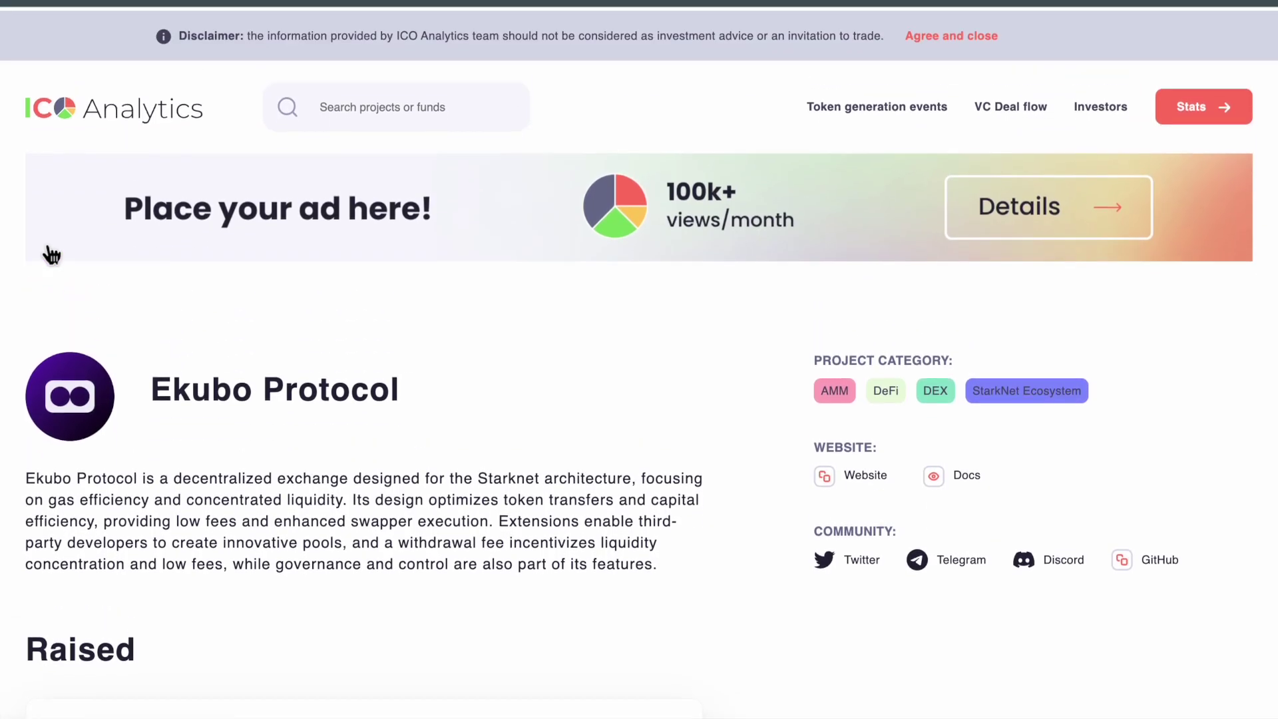
{"action": "scroll", "coordinate": [190, 359], "scroll_direction": "down", "scroll_amount": 5}
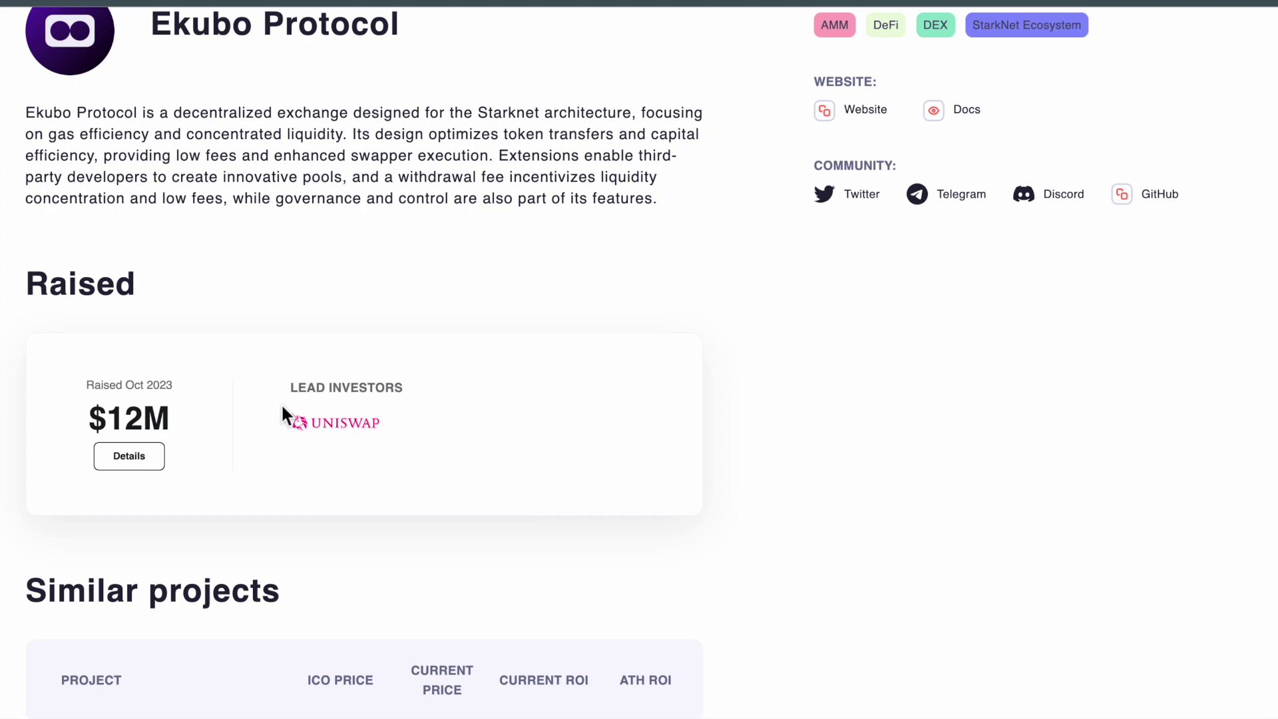
{"action": "scroll", "coordinate": [283, 407], "scroll_direction": "up", "scroll_amount": 5}
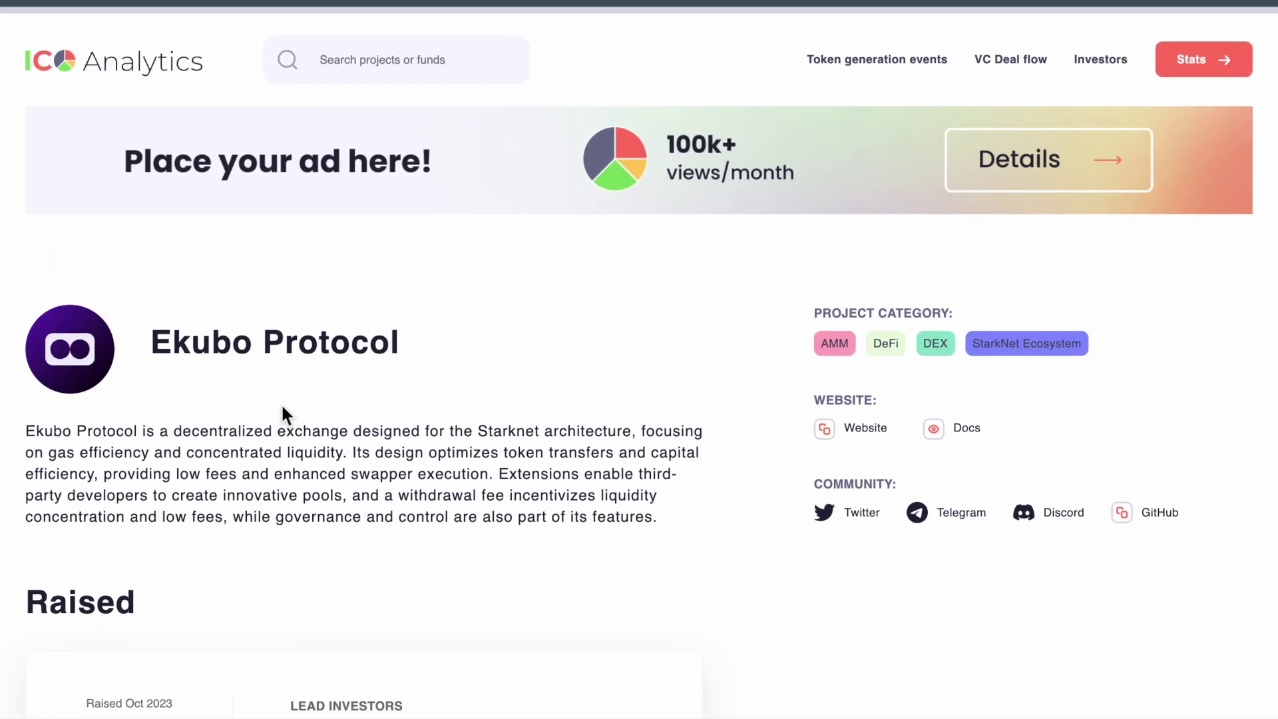
{"action": "scroll", "coordinate": [282, 408], "scroll_direction": "down", "scroll_amount": 2}
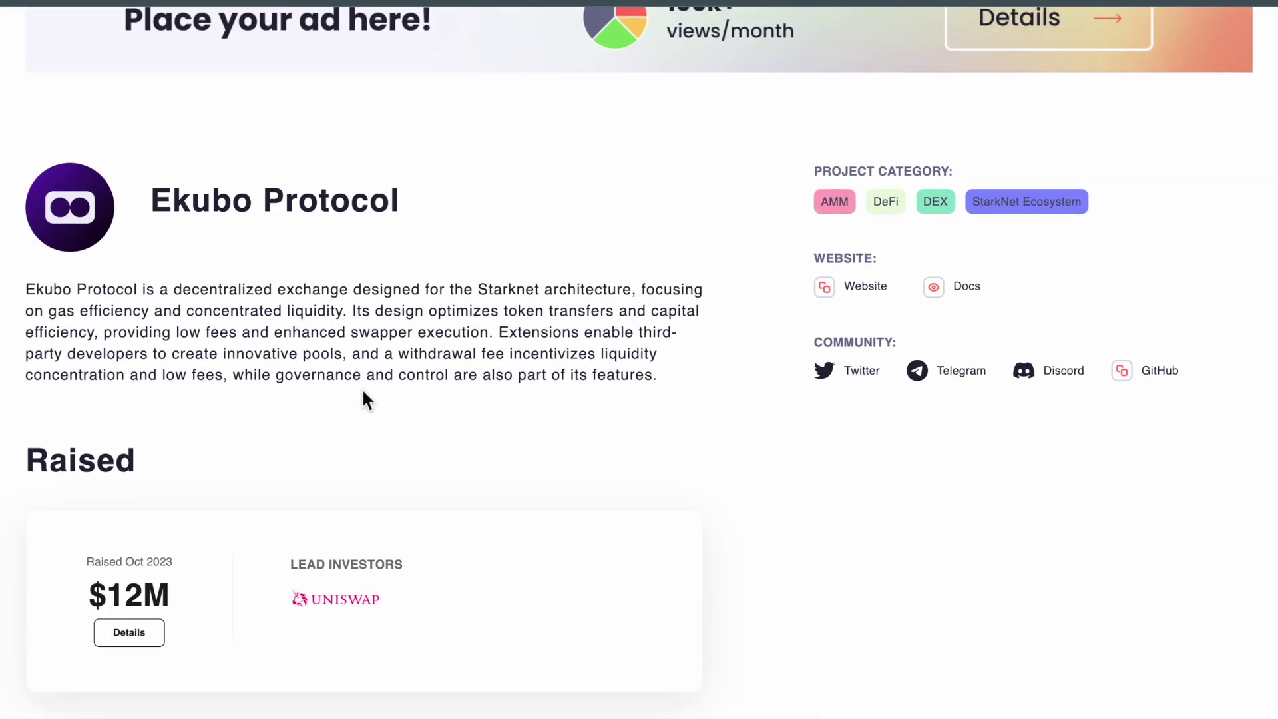
- Look up Maverick Protocol on ICO Analytics, examine its funding rounds and investors, and return to the airdrop spreadsheet
{"action": "scroll", "coordinate": [362, 393], "scroll_direction": "up", "scroll_amount": 3}
{"action": "left_click", "coordinate": [343, 102]}
{"action": "type", "text": "maveri"}
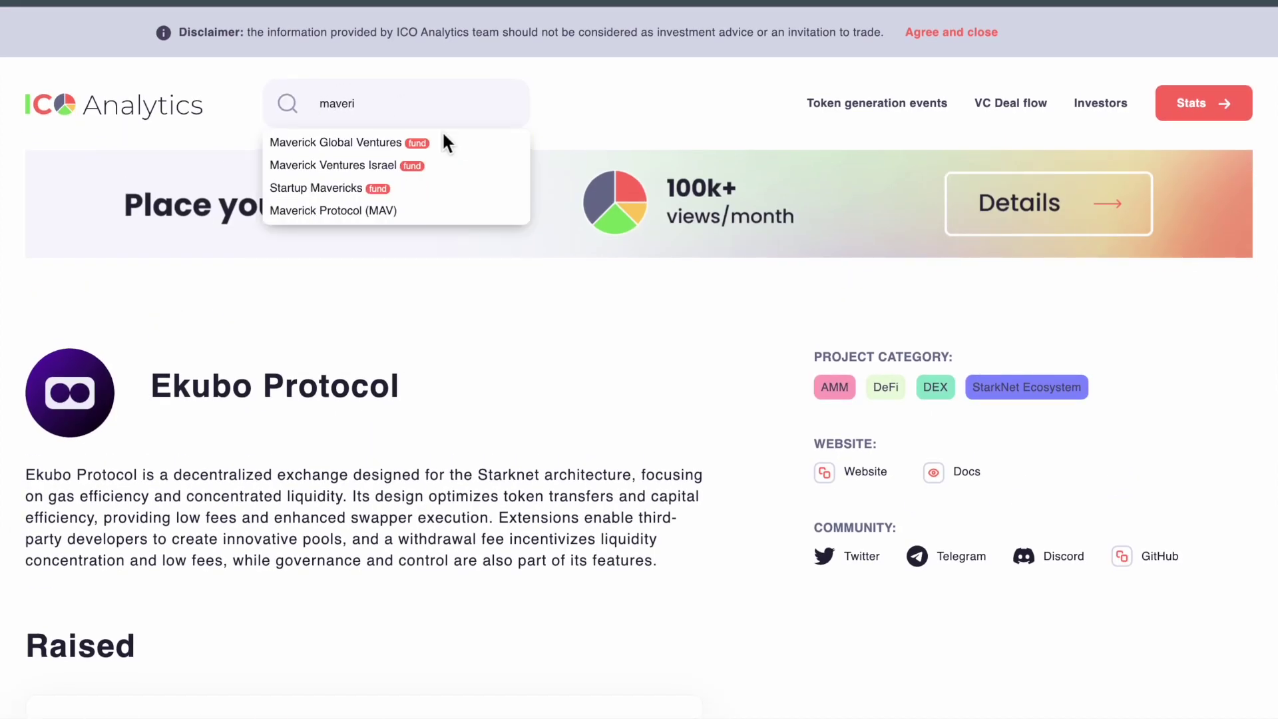
{"action": "left_click", "coordinate": [350, 205]}
{"action": "scroll", "coordinate": [392, 394], "scroll_direction": "down", "scroll_amount": 10}
{"action": "scroll", "coordinate": [260, 466], "scroll_direction": "down", "scroll_amount": 5}
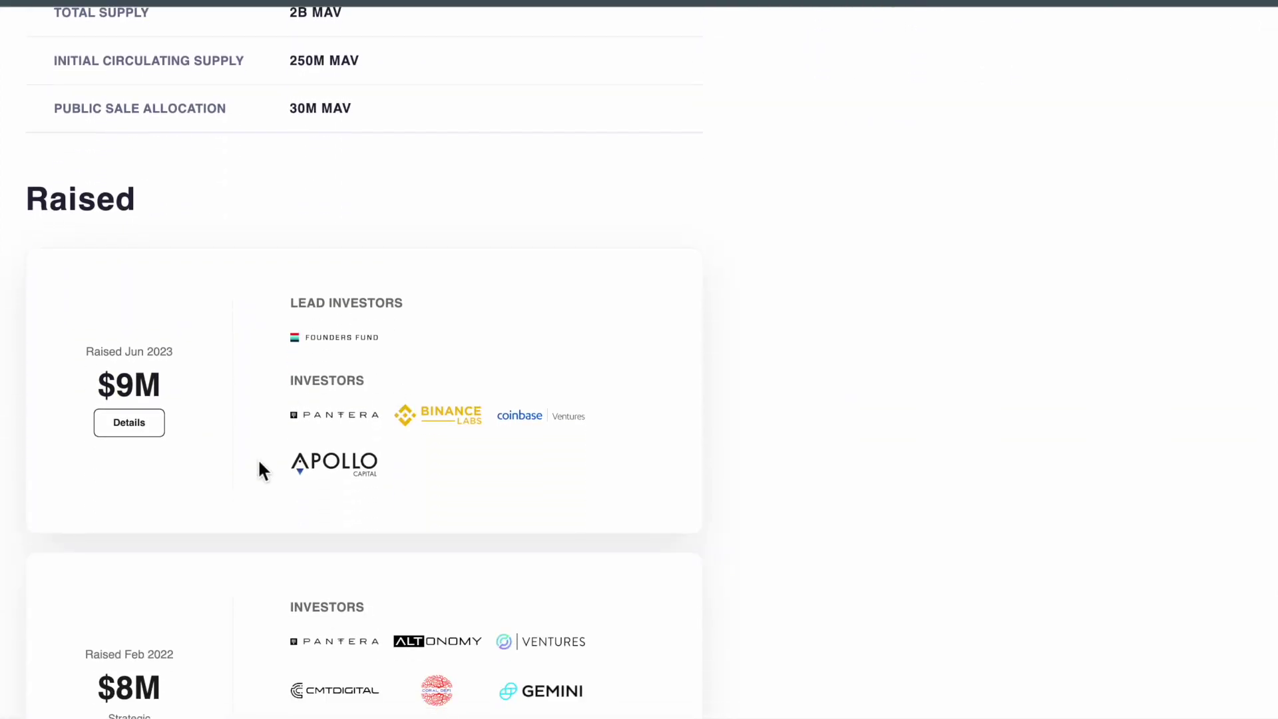
{"action": "scroll", "coordinate": [259, 466], "scroll_direction": "up", "scroll_amount": 1}
{"action": "scroll", "coordinate": [259, 386], "scroll_direction": "up", "scroll_amount": 10}
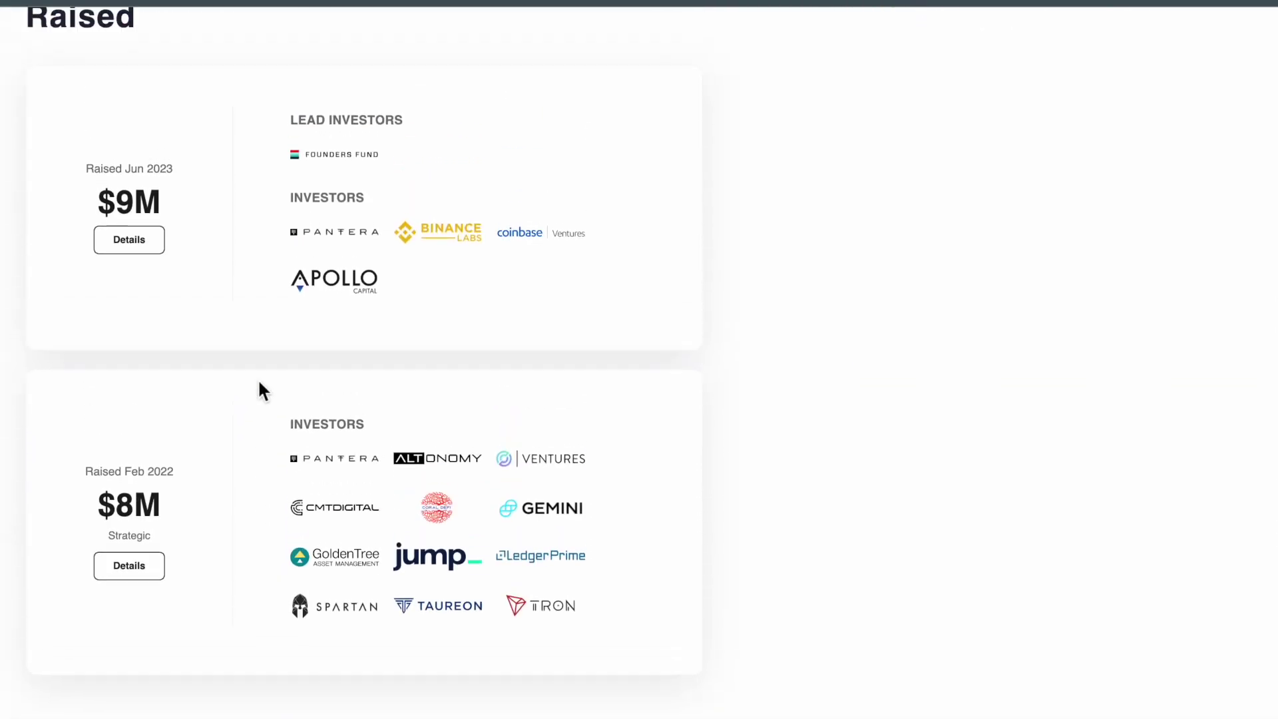
{"action": "key", "text": "ctrl+Right"}
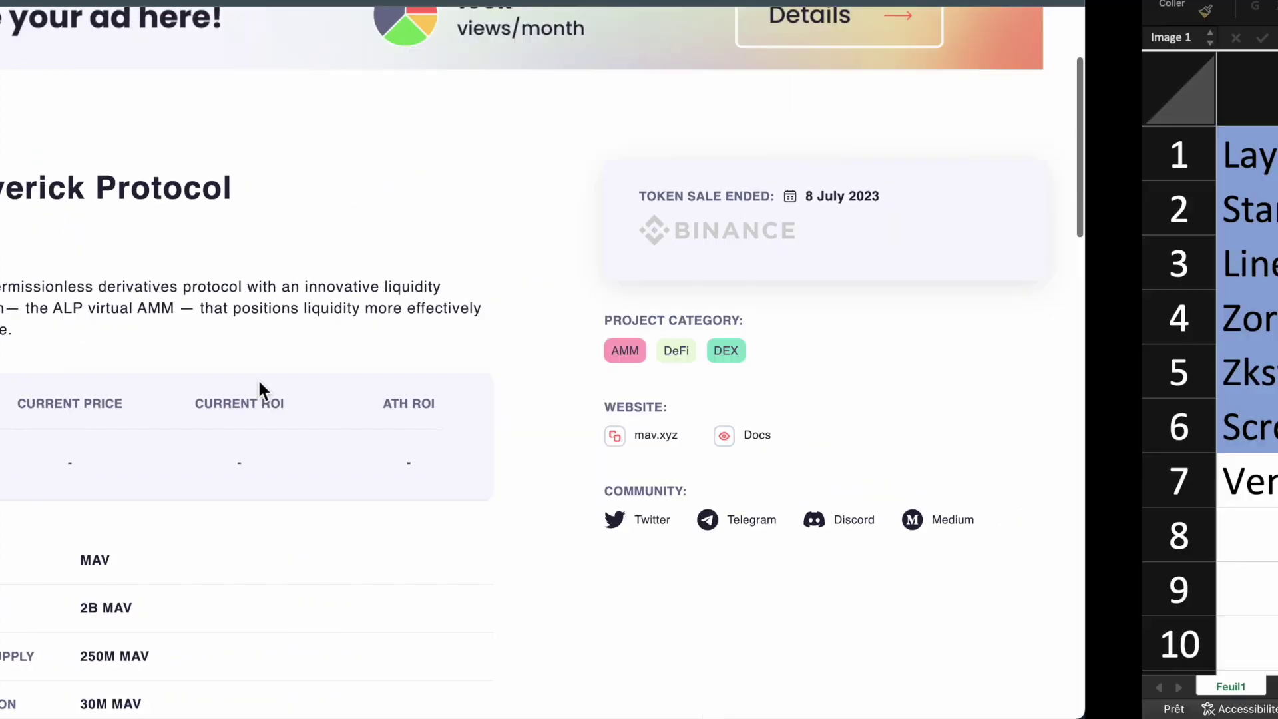
{"action": "left_click", "coordinate": [513, 505]}
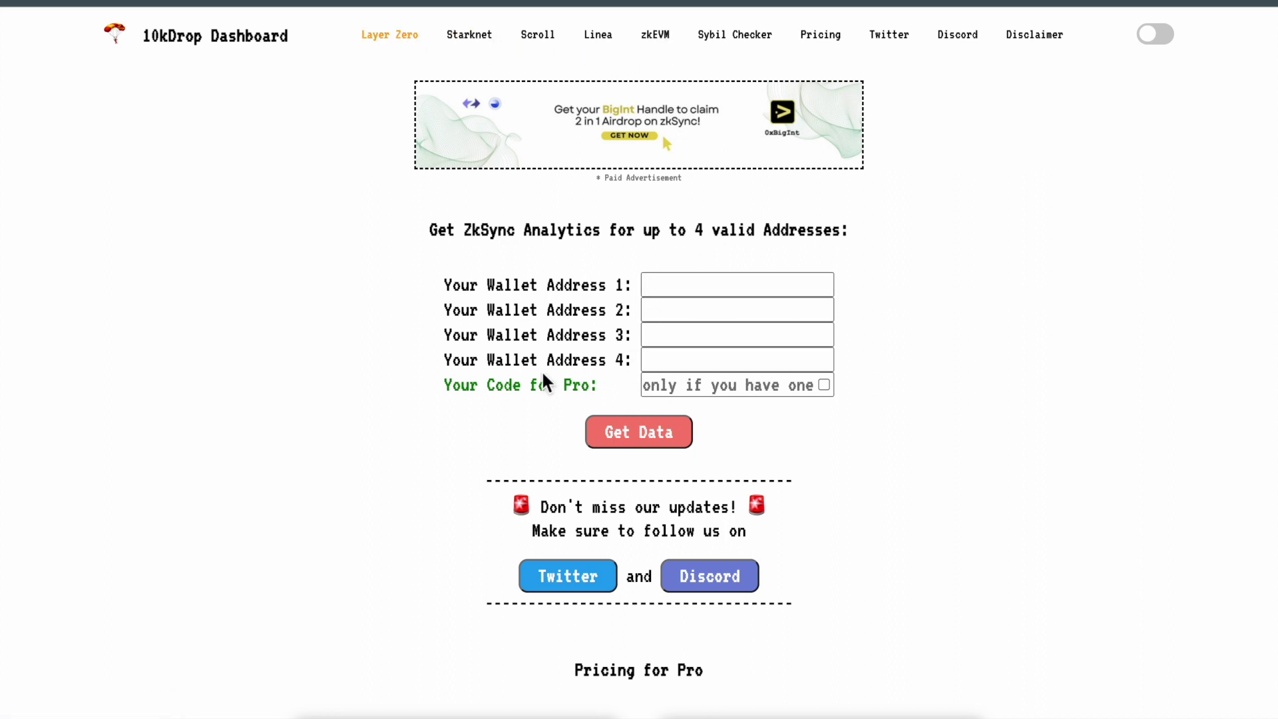
- Browse the published airdrop guides on the Medium profile, from Scroll and Zora down to Polygon ZKEVM
{"action": "scroll", "coordinate": [511, 311], "scroll_direction": "down", "scroll_amount": 6}
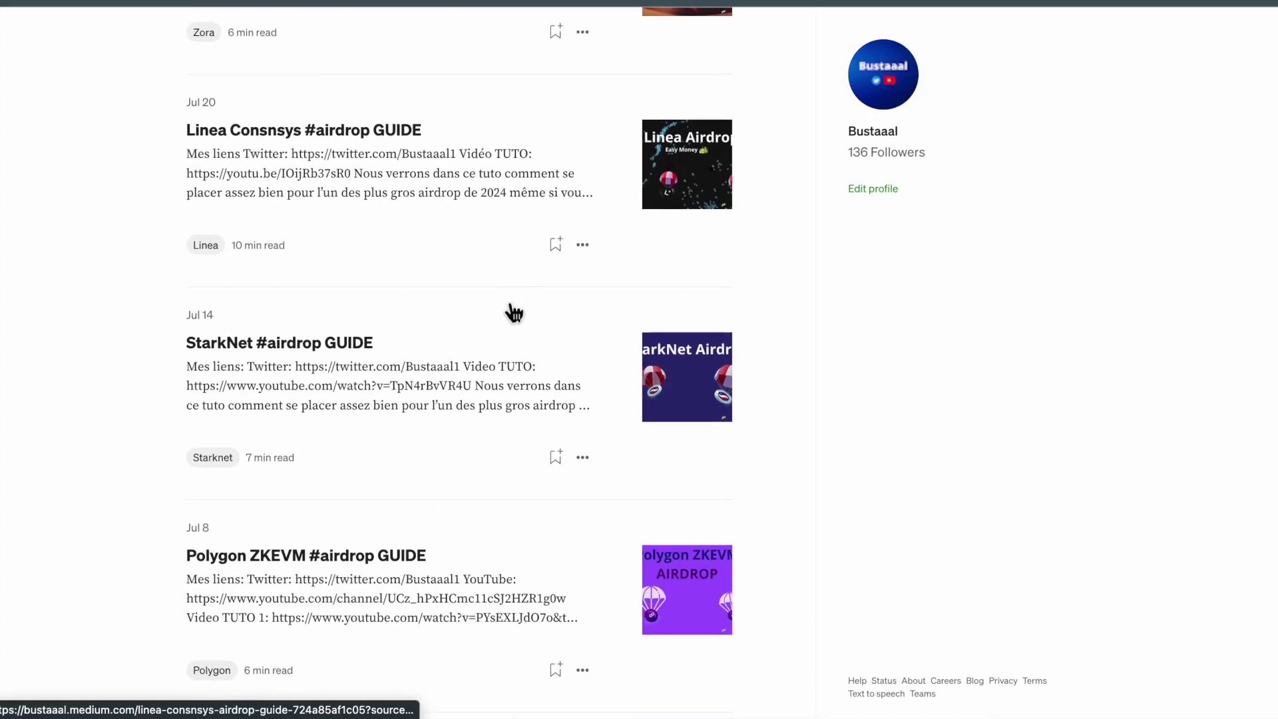
{"action": "scroll", "coordinate": [514, 312], "scroll_direction": "down", "scroll_amount": 1}
{"action": "scroll", "coordinate": [701, 326], "scroll_direction": "down", "scroll_amount": 1}
{"action": "scroll", "coordinate": [701, 326], "scroll_direction": "up", "scroll_amount": 13}
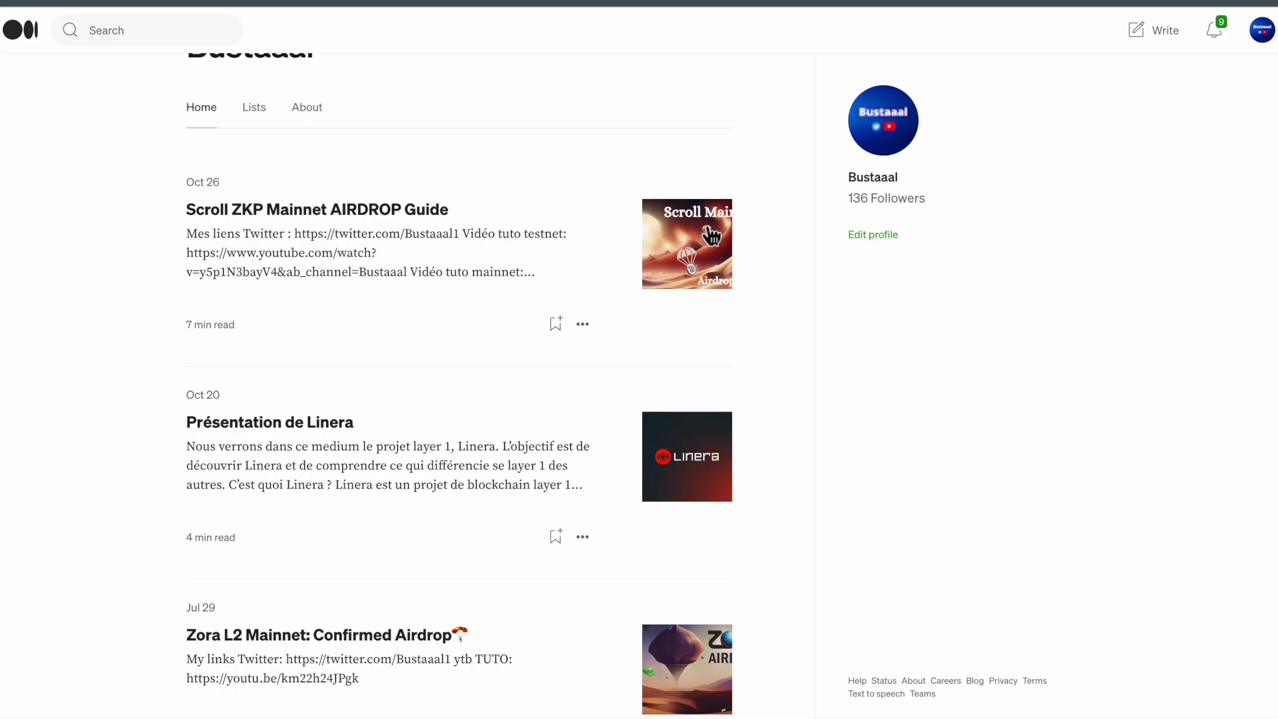
{"action": "left_click", "coordinate": [366, 6]}
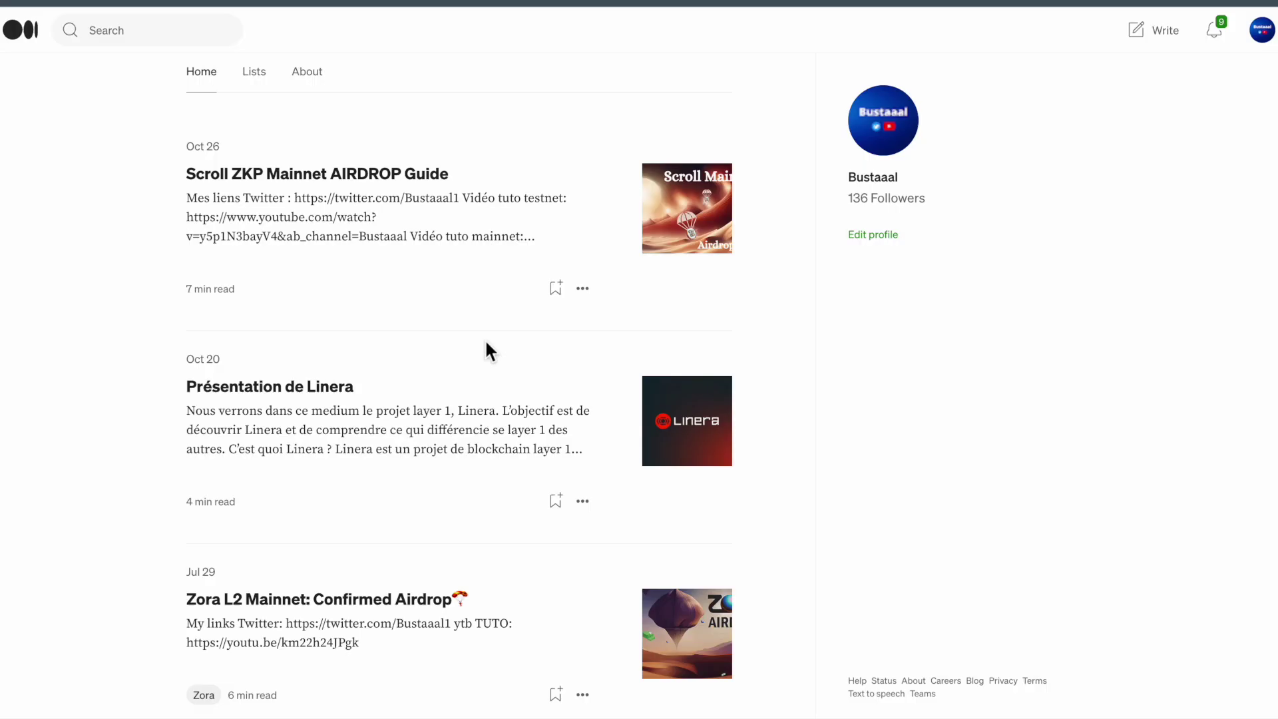
{"action": "scroll", "coordinate": [484, 348], "scroll_direction": "down", "scroll_amount": 8}
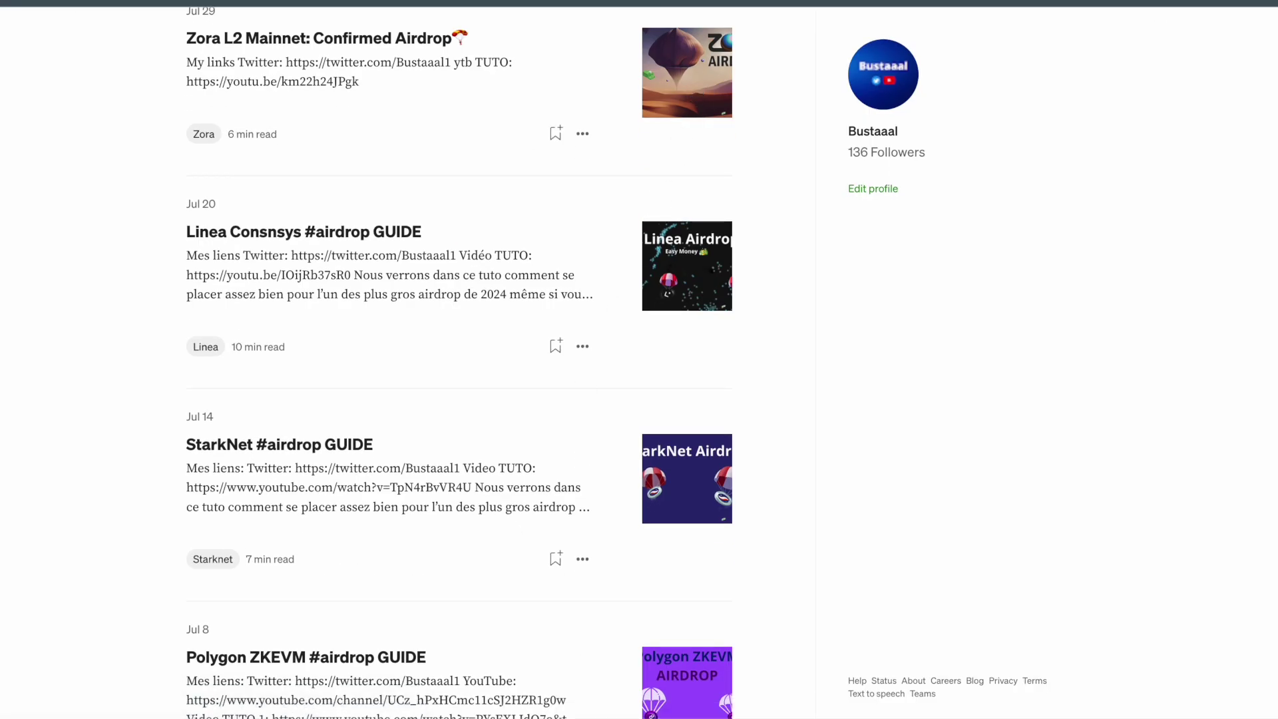
- Open mint.fun in a new tab and filter its listed mints to free ones on the Zora chain
{"action": "key", "text": "ctrl+t"}
{"action": "type", "text": "min"}
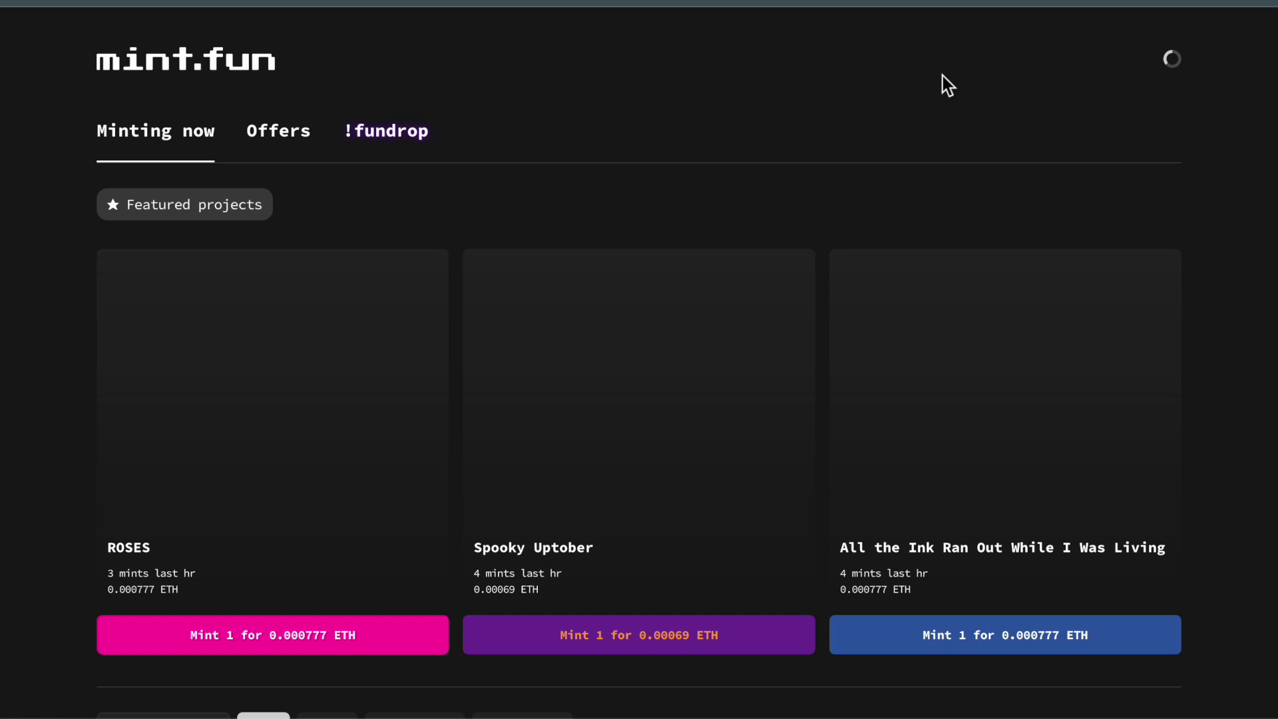
{"action": "scroll", "coordinate": [197, 158], "scroll_direction": "down", "scroll_amount": 8}
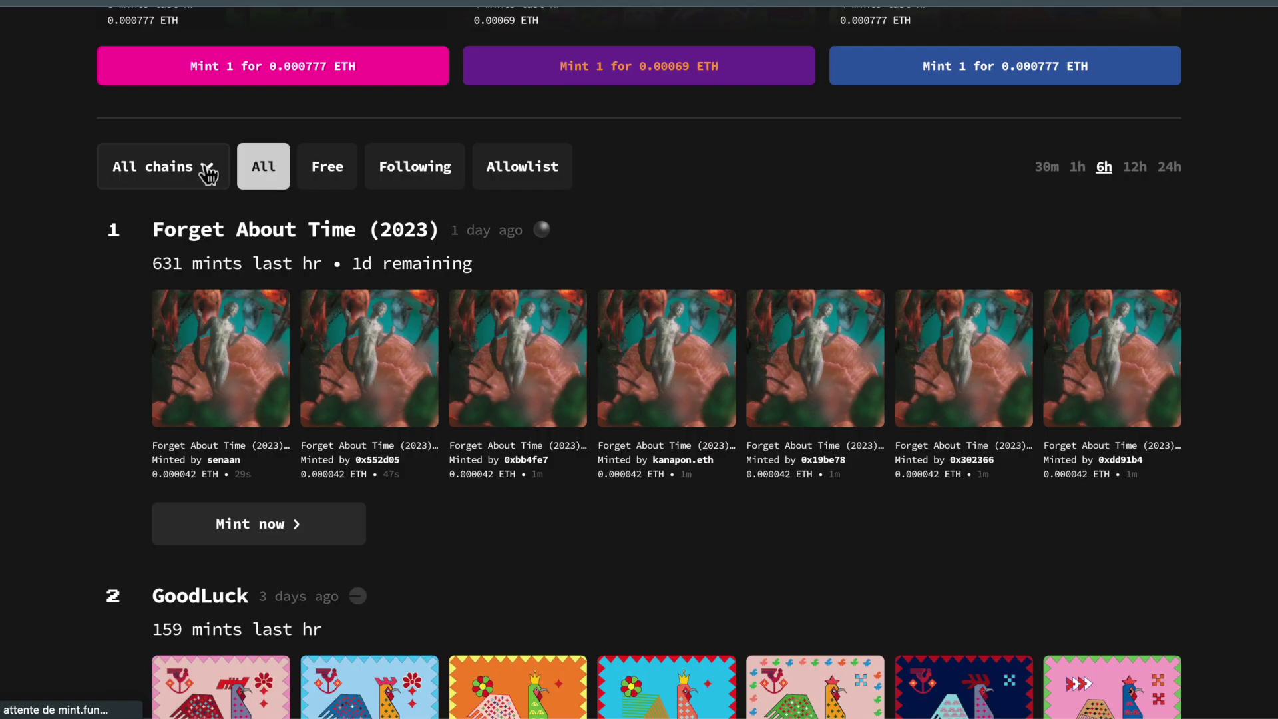
{"action": "left_click", "coordinate": [193, 166]}
{"action": "left_click", "coordinate": [170, 394]}
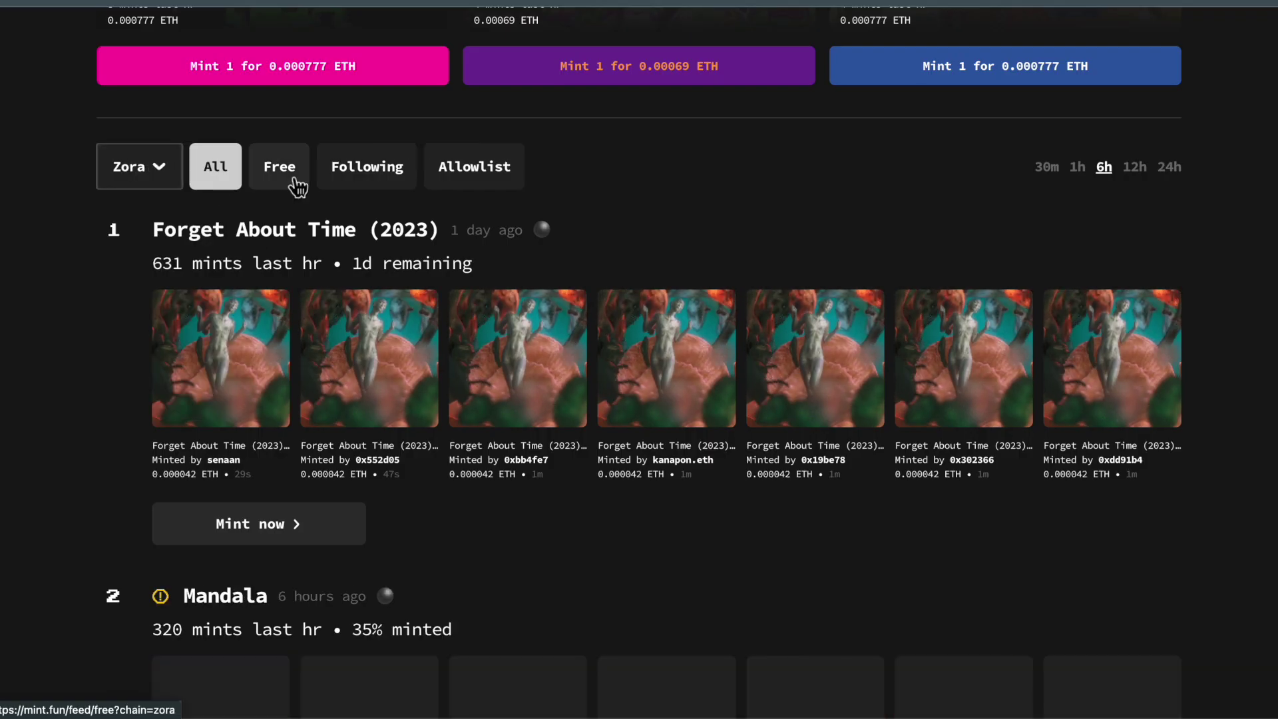
{"action": "scroll", "coordinate": [215, 302], "scroll_direction": "down", "scroll_amount": 3}
{"action": "scroll", "coordinate": [214, 390], "scroll_direction": "down", "scroll_amount": 15}
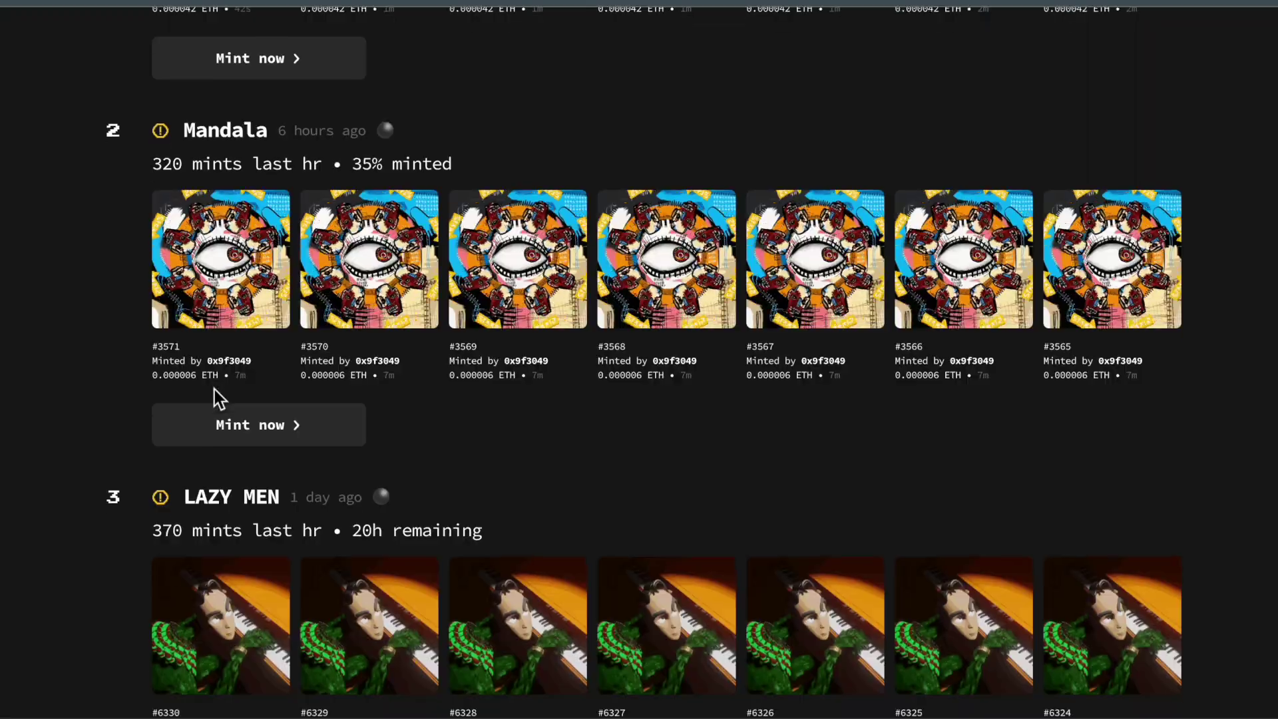
- Switch the wallet network to Zora from the Praxis mint page, and view and close the Mandala mint
{"action": "left_click", "coordinate": [274, 322]}
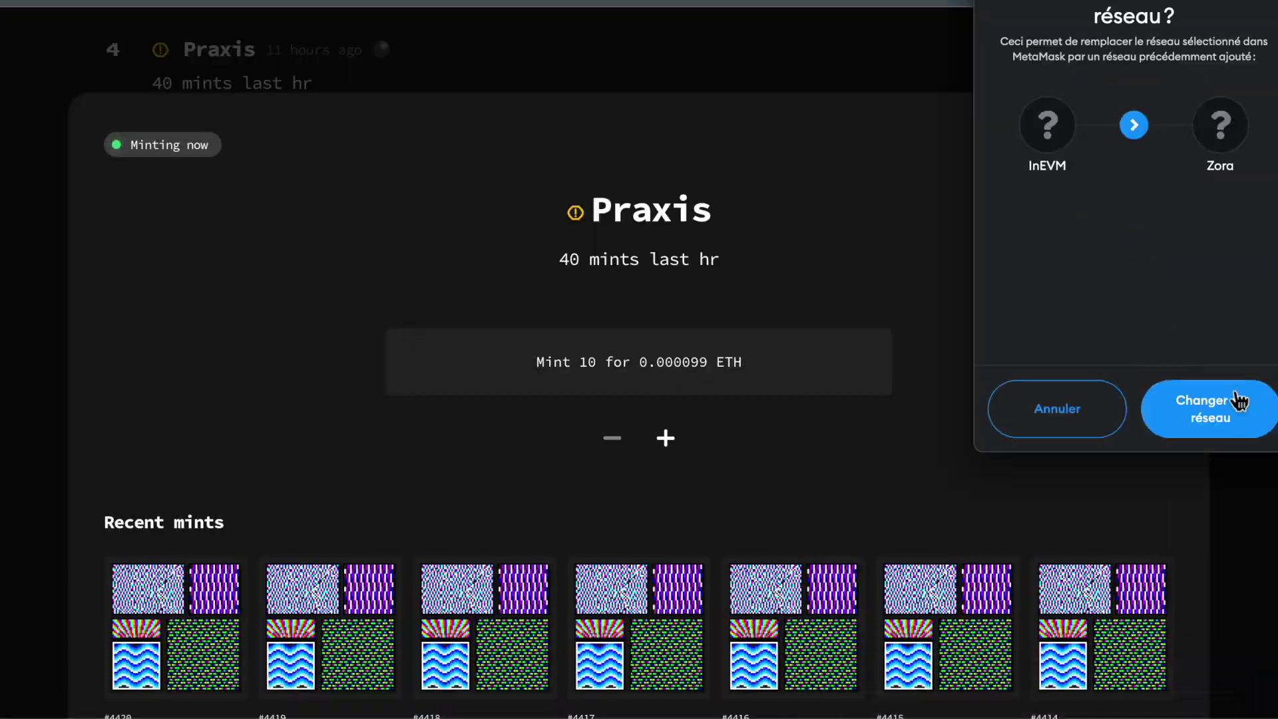
{"action": "left_click", "coordinate": [1232, 394]}
{"action": "left_click", "coordinate": [639, 475]}
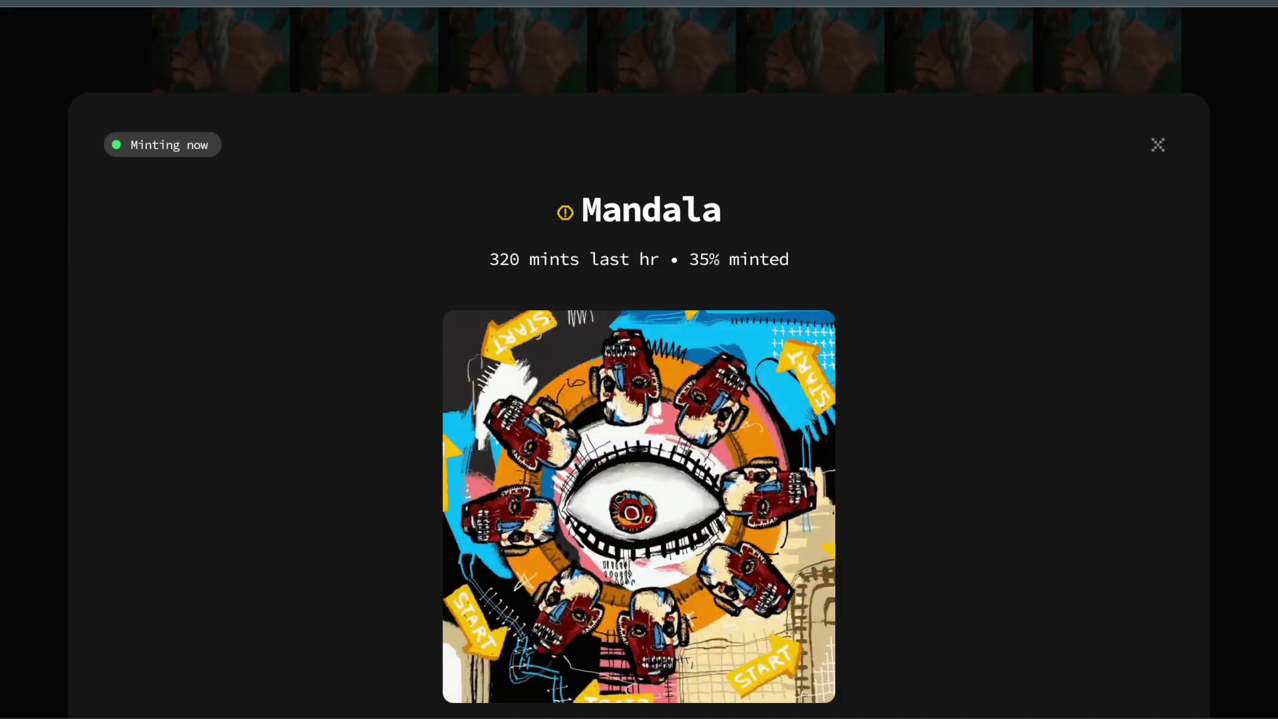
{"action": "scroll", "coordinate": [582, 282], "scroll_direction": "up", "scroll_amount": 1}
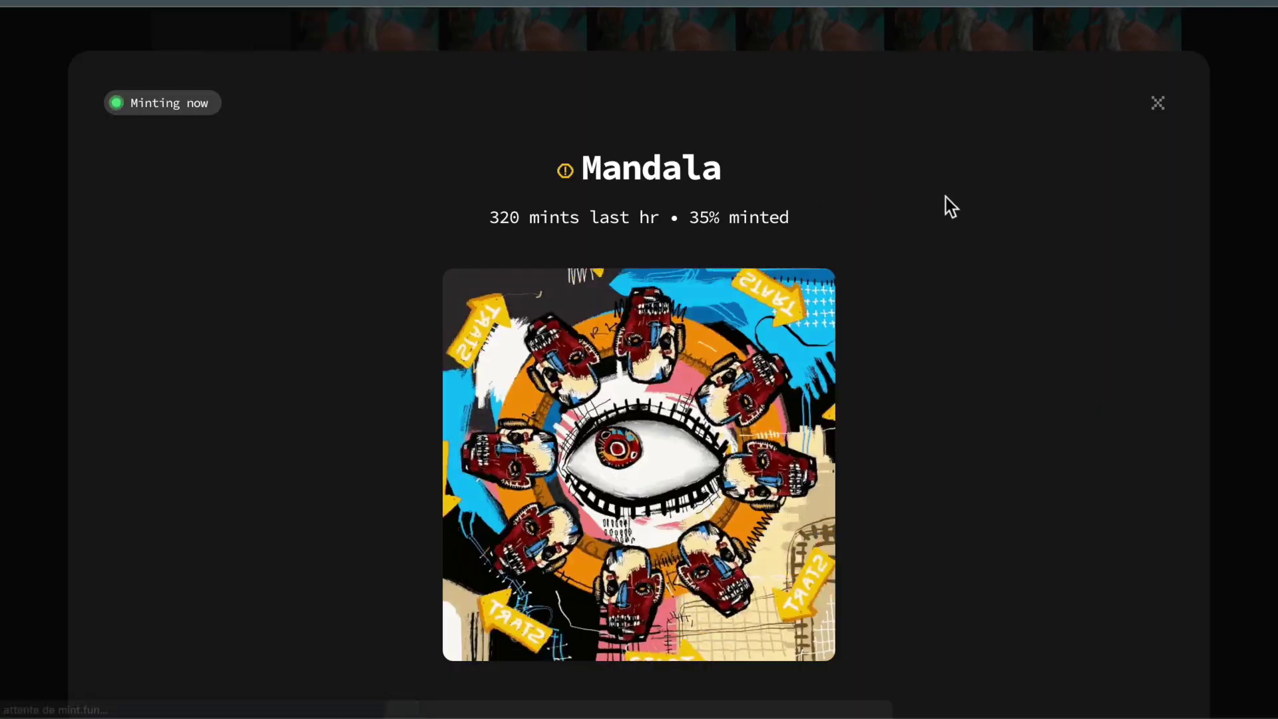
{"action": "left_click", "coordinate": [1158, 103]}
{"action": "scroll", "coordinate": [1136, 23], "scroll_direction": "up", "scroll_amount": 10}
- Open the zora.co website and display the connected wallet's account details
{"action": "key", "text": "ctrl+l"}
{"action": "type", "text": "zora"}
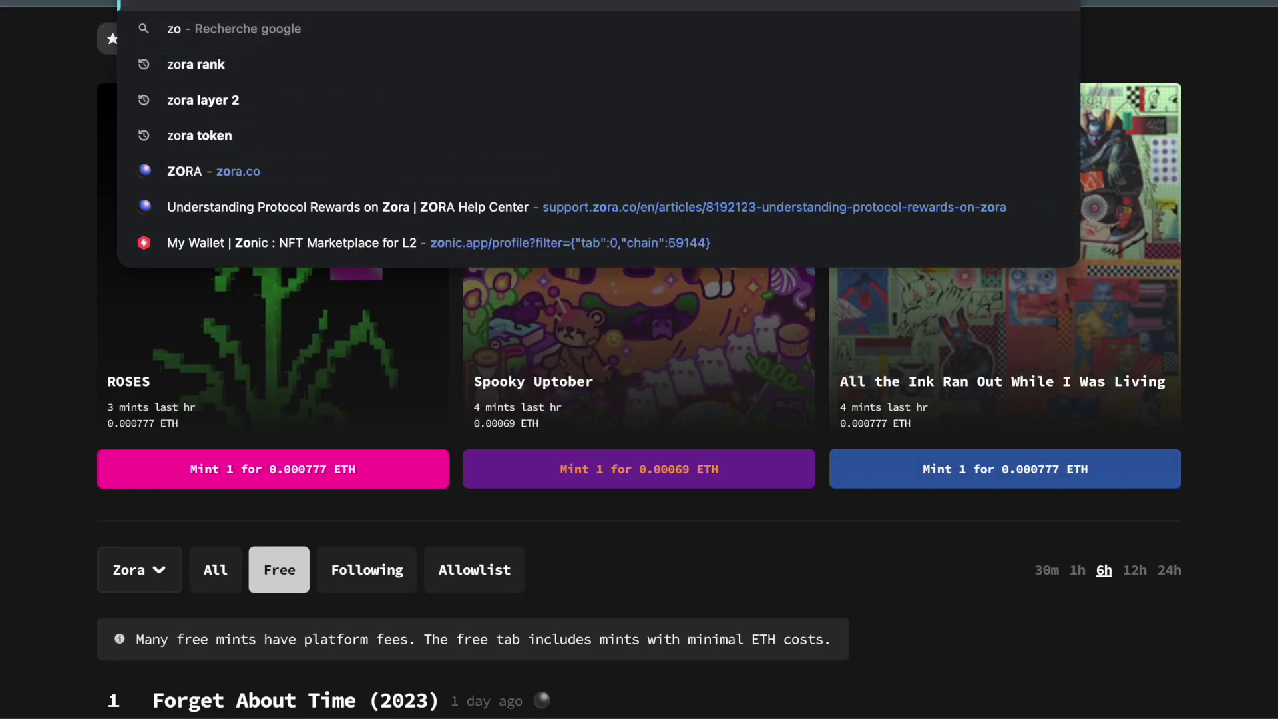
{"action": "left_click", "coordinate": [426, 276]}
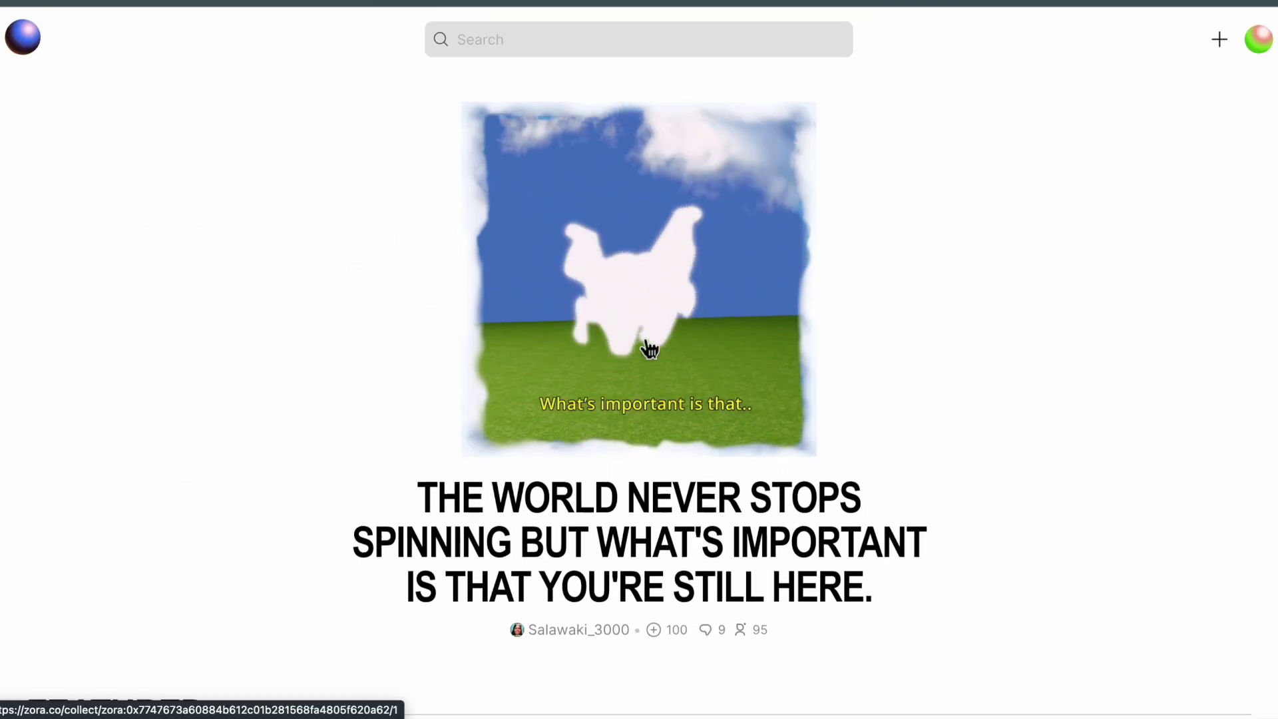
{"action": "scroll", "coordinate": [642, 348], "scroll_direction": "down", "scroll_amount": 1}
{"action": "scroll", "coordinate": [827, 406], "scroll_direction": "up", "scroll_amount": 1}
{"action": "left_click", "coordinate": [1258, 38]}
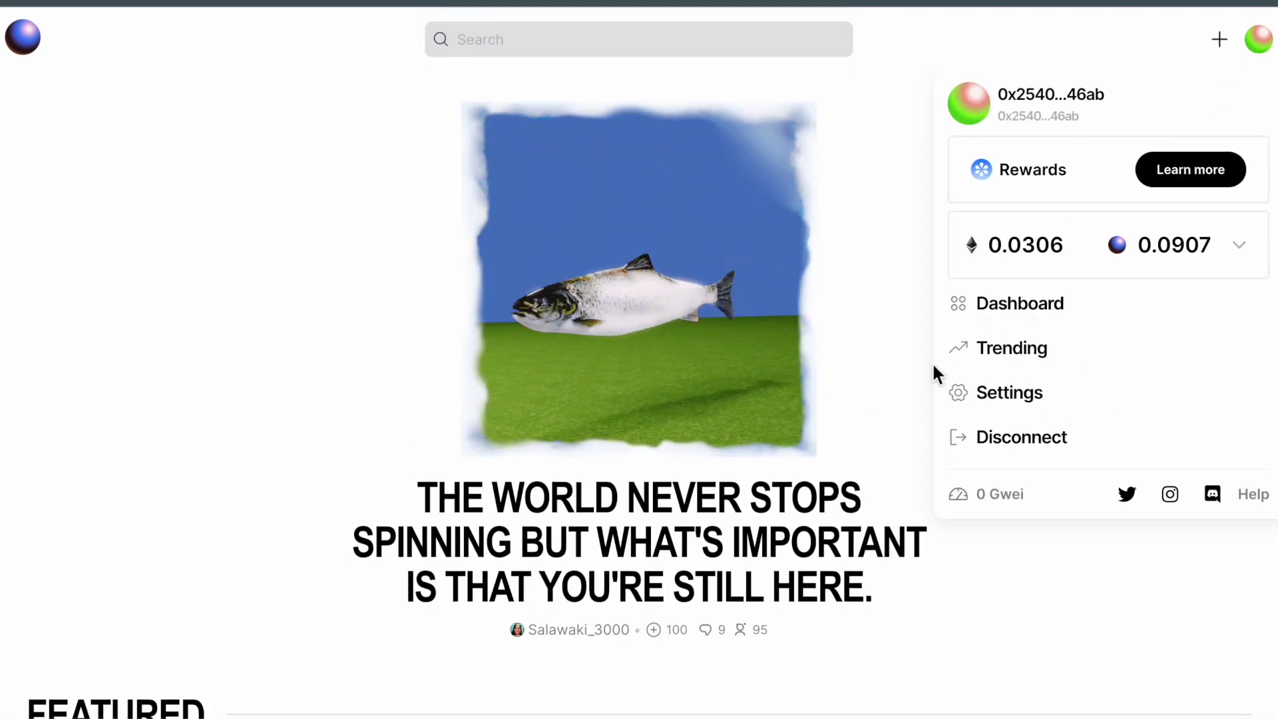
- Mint one Enjoy Ethereum+ NFT from the Commemorative section and approve the transaction in the wallet
{"action": "scroll", "coordinate": [910, 312], "scroll_direction": "down", "scroll_amount": 20}
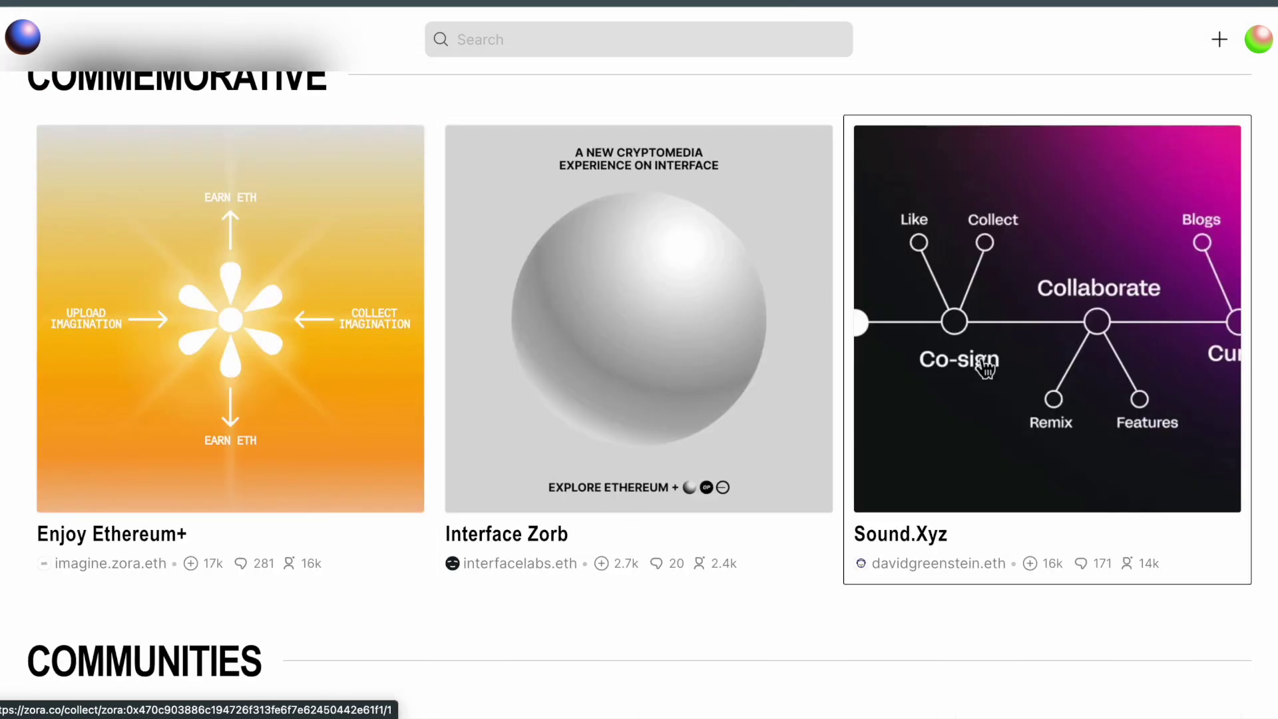
{"action": "left_click", "coordinate": [166, 304]}
{"action": "left_click", "coordinate": [223, 631]}
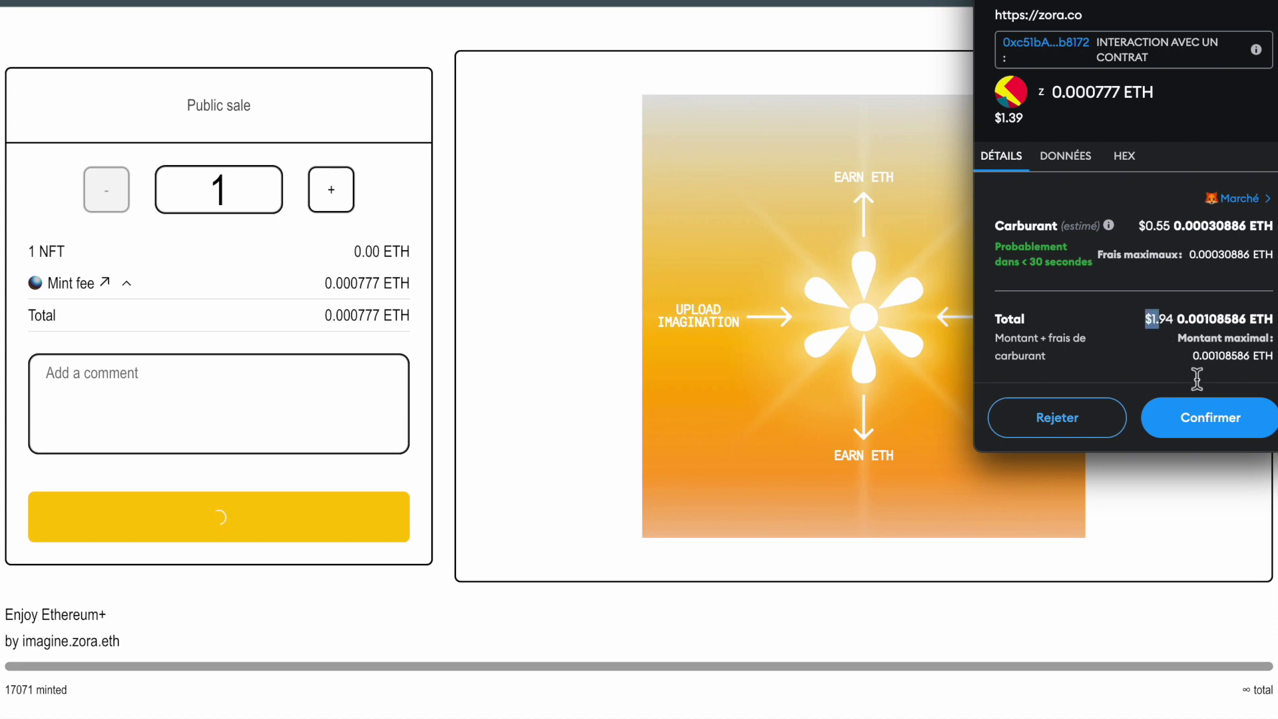
{"action": "left_click", "coordinate": [1204, 419]}
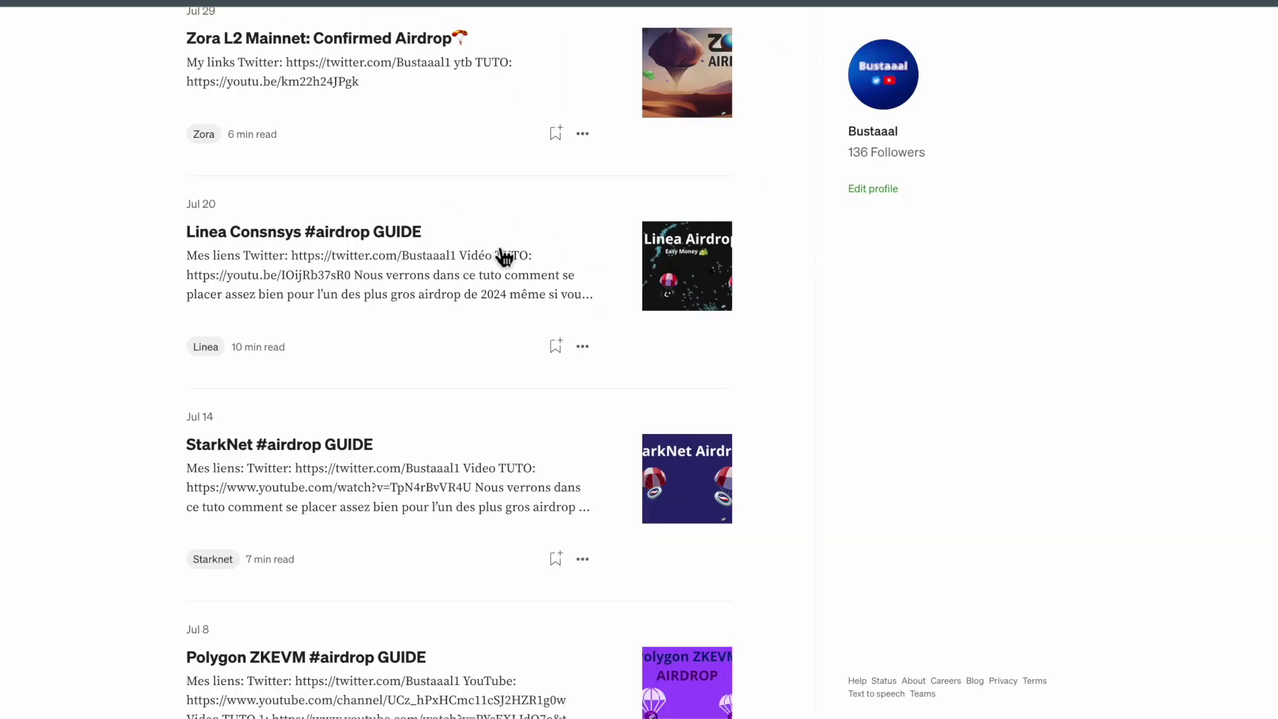
- Go back to the Medium profile and review the Linea, StarkNet, Polygon ZKEVM and ZkSync Era guides
{"action": "scroll", "coordinate": [354, 309], "scroll_direction": "down", "scroll_amount": 2}
{"action": "scroll", "coordinate": [354, 309], "scroll_direction": "up", "scroll_amount": 5}
{"action": "scroll", "coordinate": [354, 309], "scroll_direction": "down", "scroll_amount": 9}
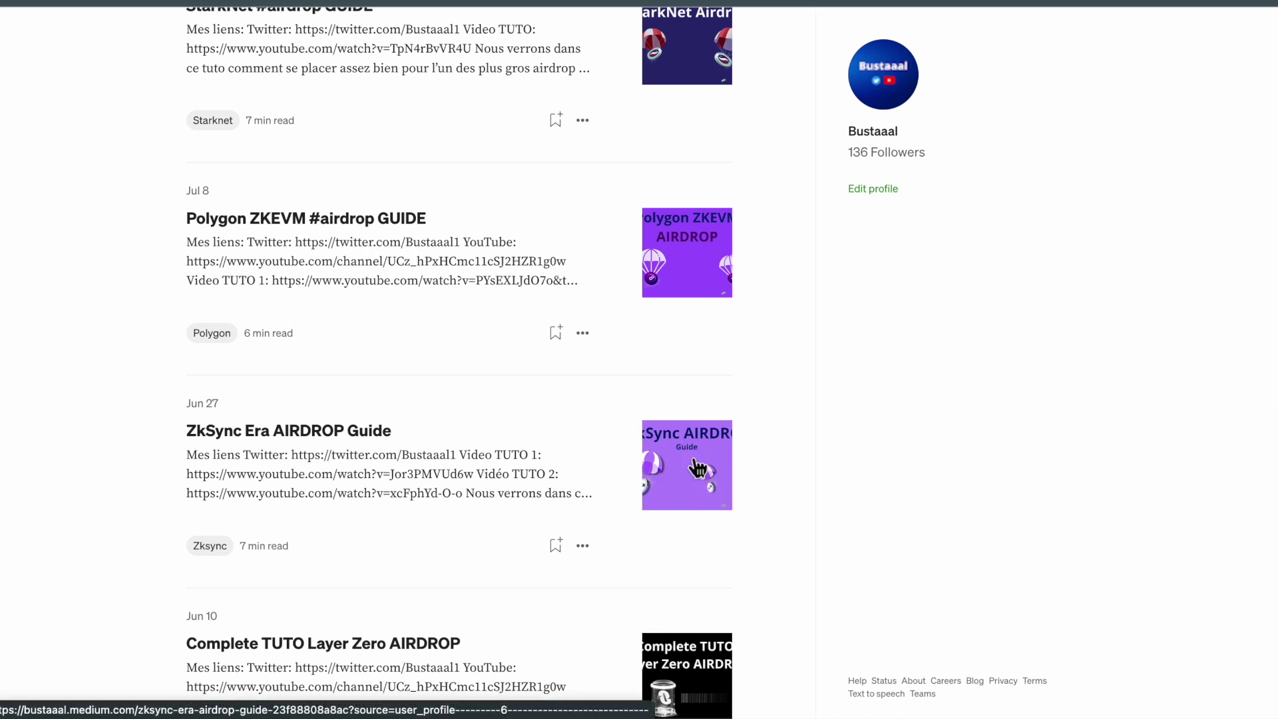
{"action": "scroll", "coordinate": [697, 468], "scroll_direction": "up", "scroll_amount": 10}
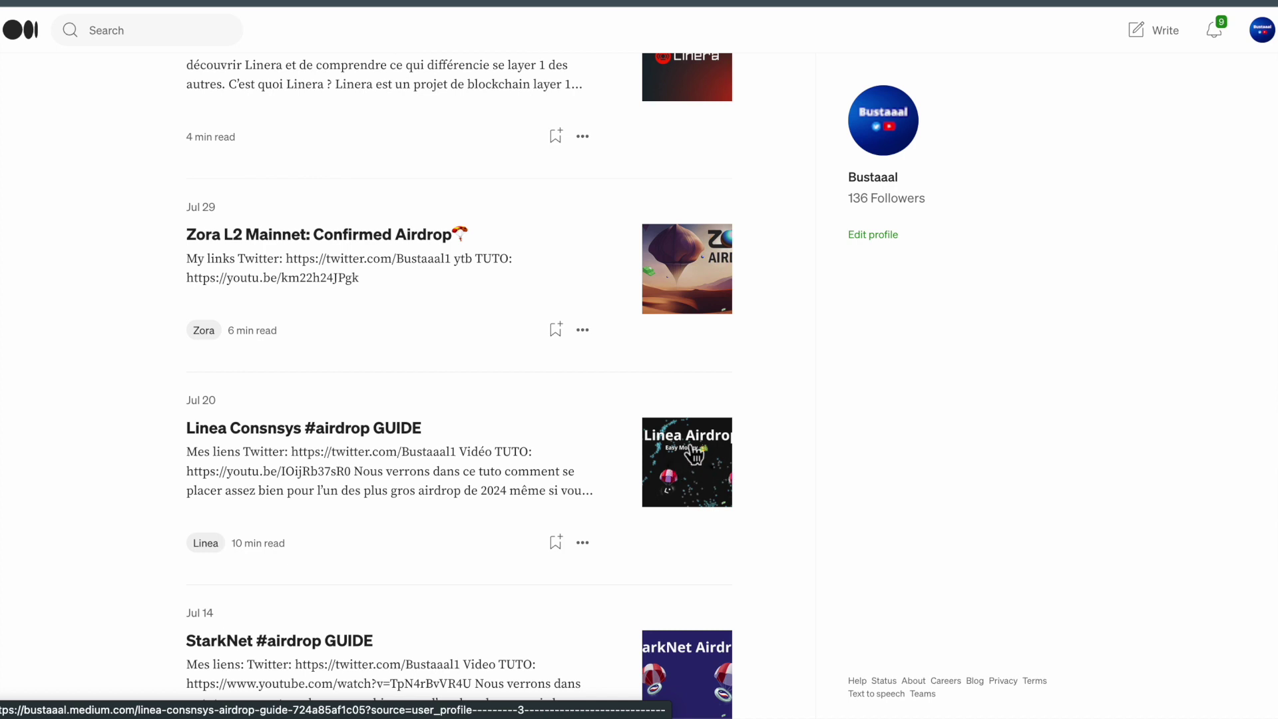
{"action": "scroll", "coordinate": [702, 474], "scroll_direction": "up", "scroll_amount": 1}
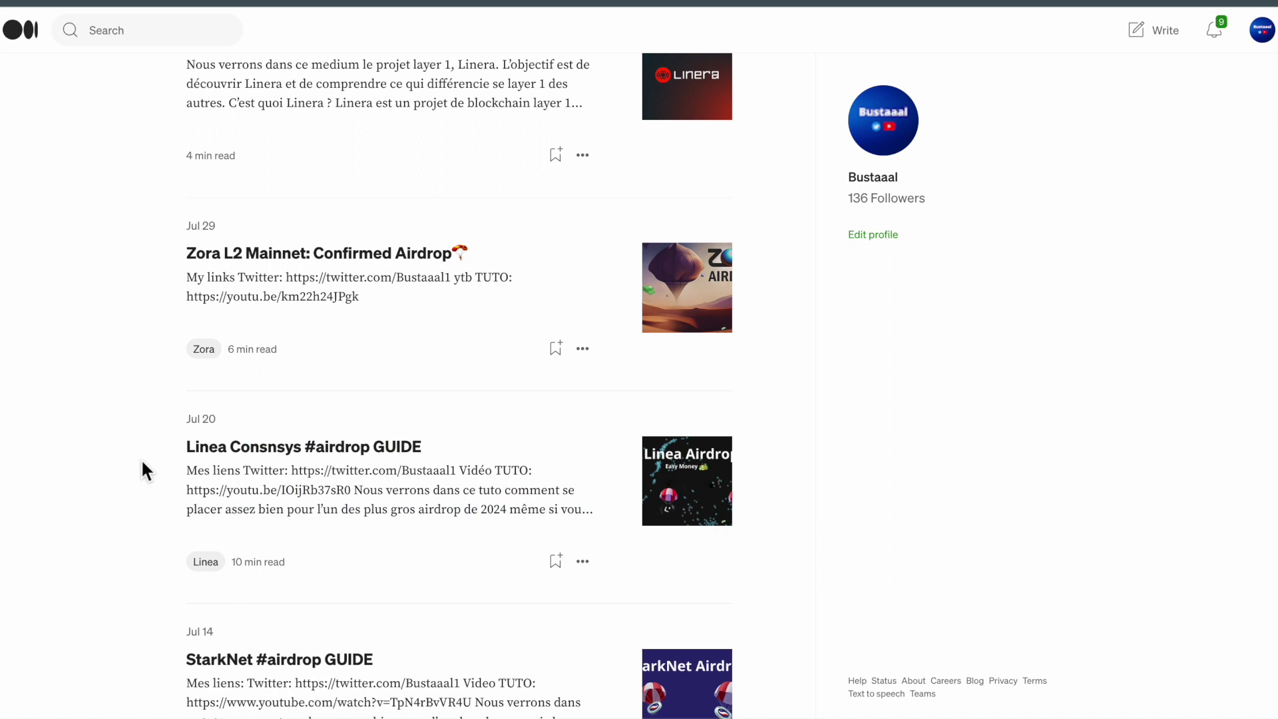
{"action": "scroll", "coordinate": [162, 468], "scroll_direction": "up", "scroll_amount": 7}
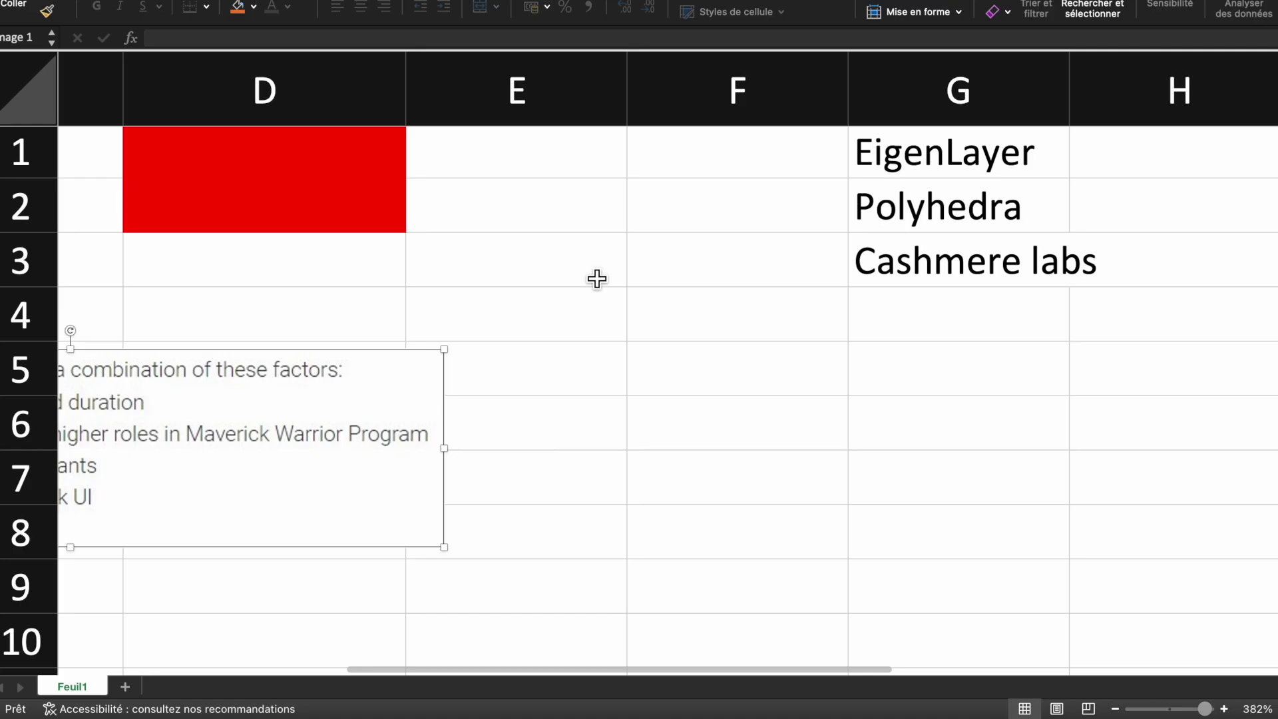
- Go over the EigenLayer, Polyhedra and Cashmere labs entries in column G of the spreadsheet, ending on EigenLayer
{"action": "scroll", "coordinate": [597, 279], "scroll_direction": "left", "scroll_amount": 1}
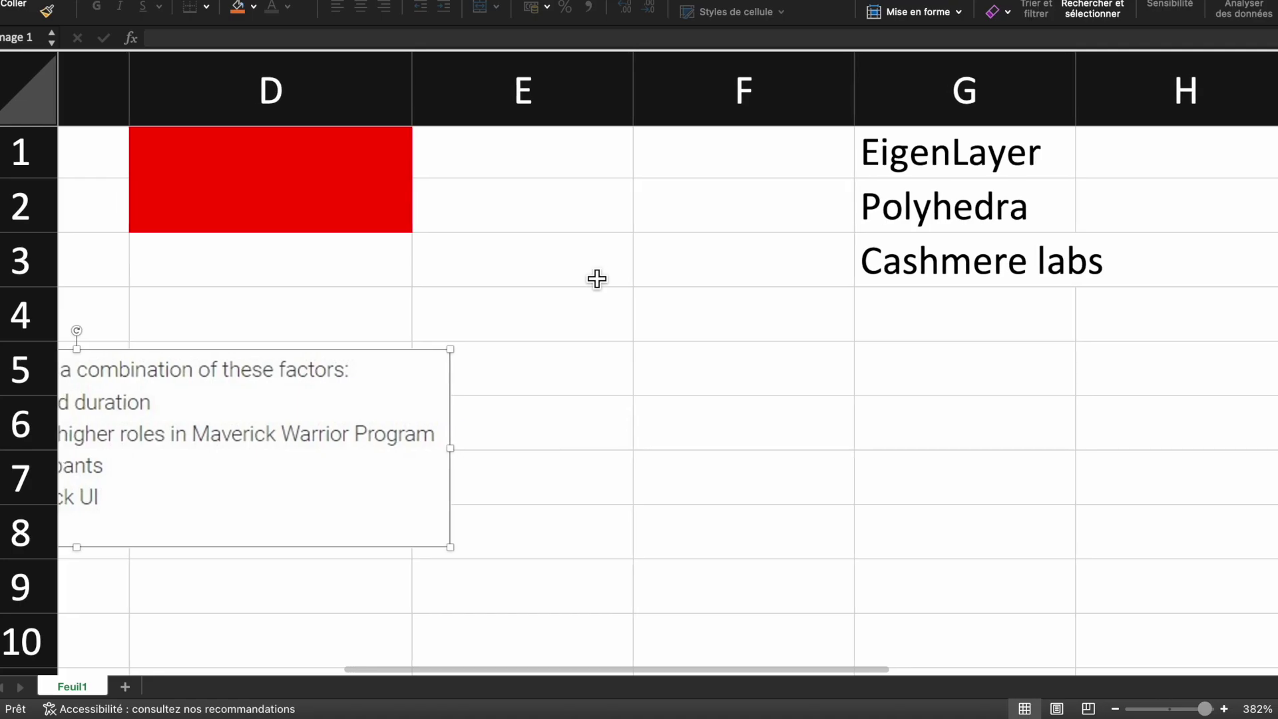
{"action": "left_click", "coordinate": [954, 151]}
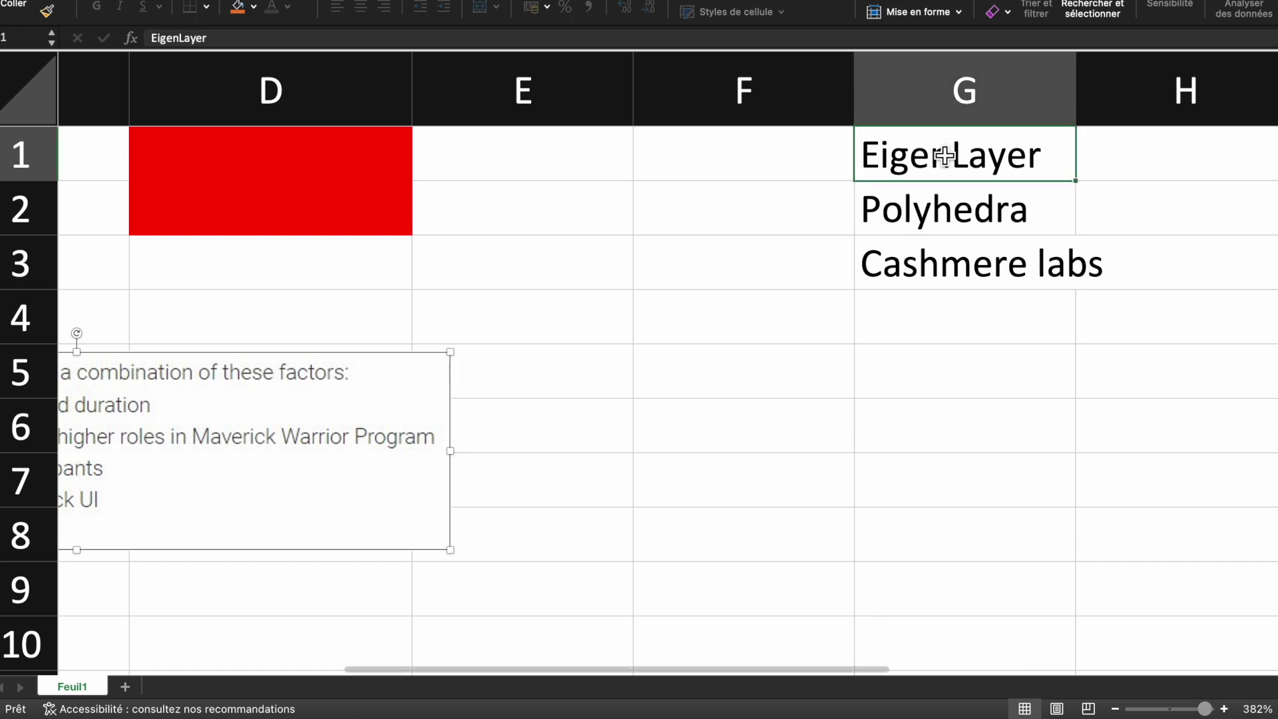
{"action": "left_click", "coordinate": [941, 203]}
{"action": "left_click", "coordinate": [930, 291]}
{"action": "left_click_drag", "start_coordinate": [892, 174], "coordinate": [980, 265]}
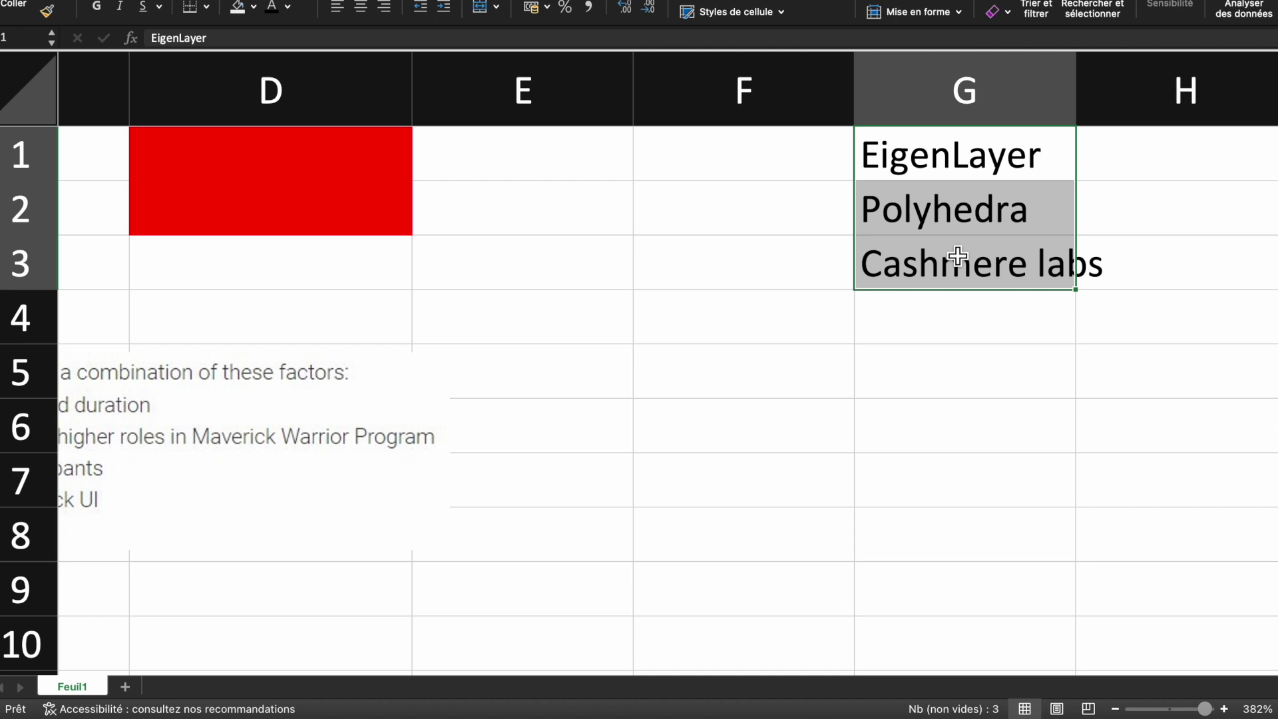
{"action": "left_click", "coordinate": [941, 171]}
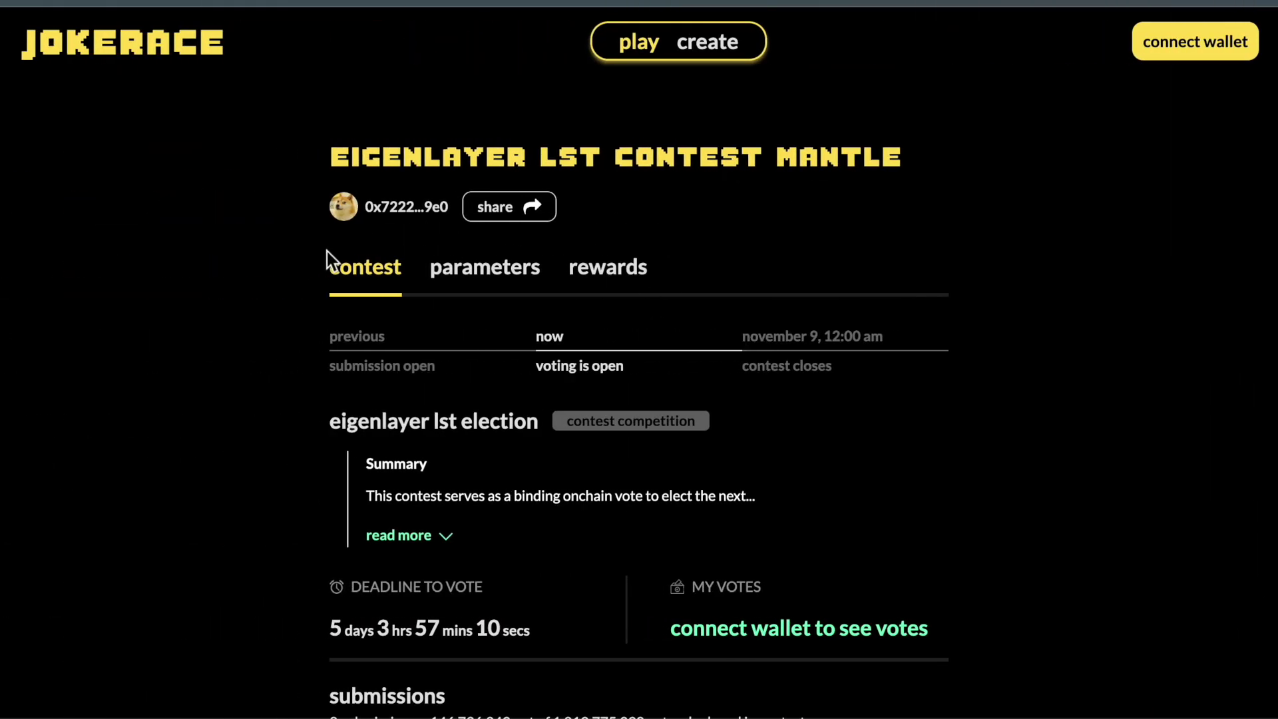
- Look over the EigenLayer LST Contest Mantle page on JokeRace, including its submissions
{"action": "scroll", "coordinate": [302, 272], "scroll_direction": "down", "scroll_amount": 5}
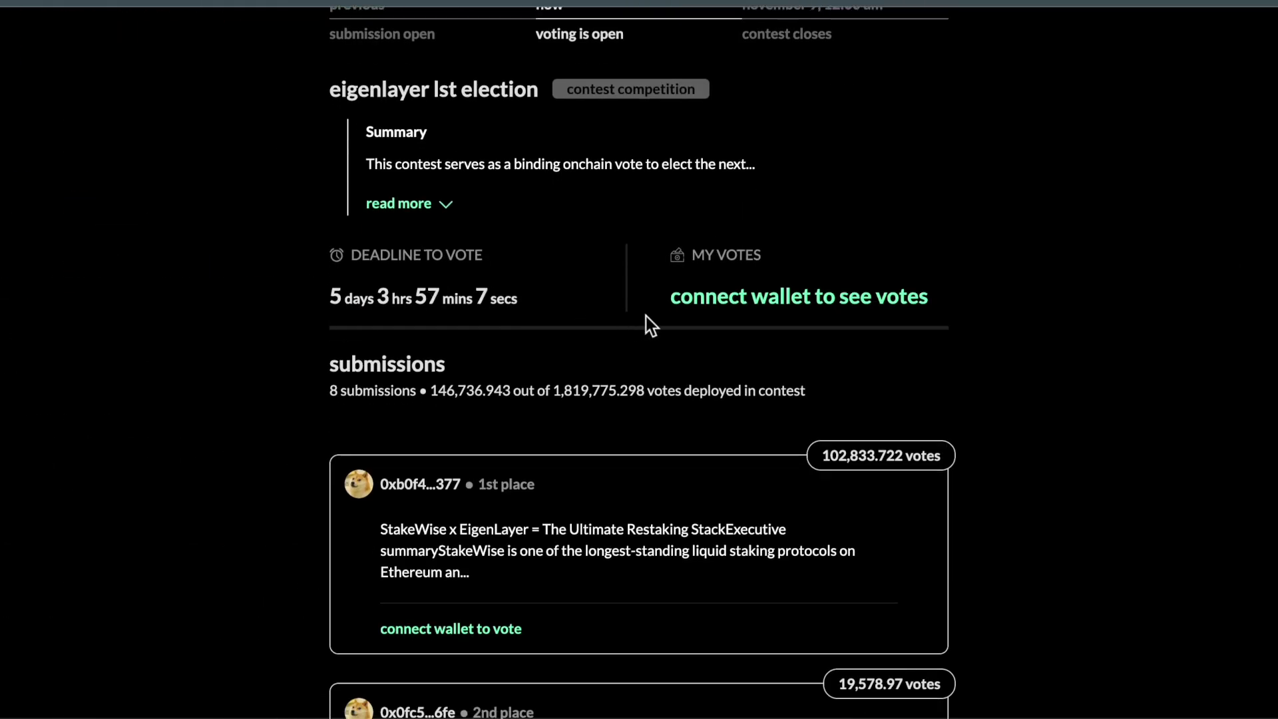
{"action": "scroll", "coordinate": [516, 337], "scroll_direction": "up", "scroll_amount": 5}
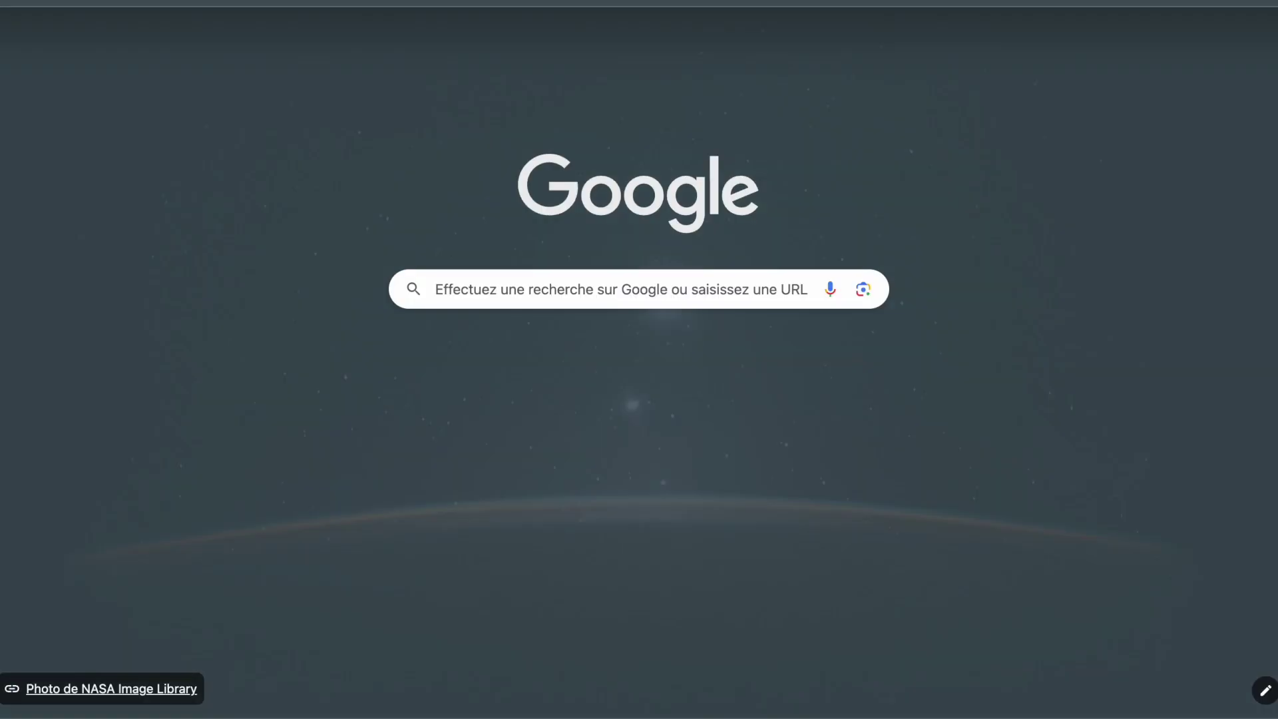
- Open Galxe and review the profile's points and rankings for the spaces from CashmereLabs to Catalyst
{"action": "type", "text": "gal"}
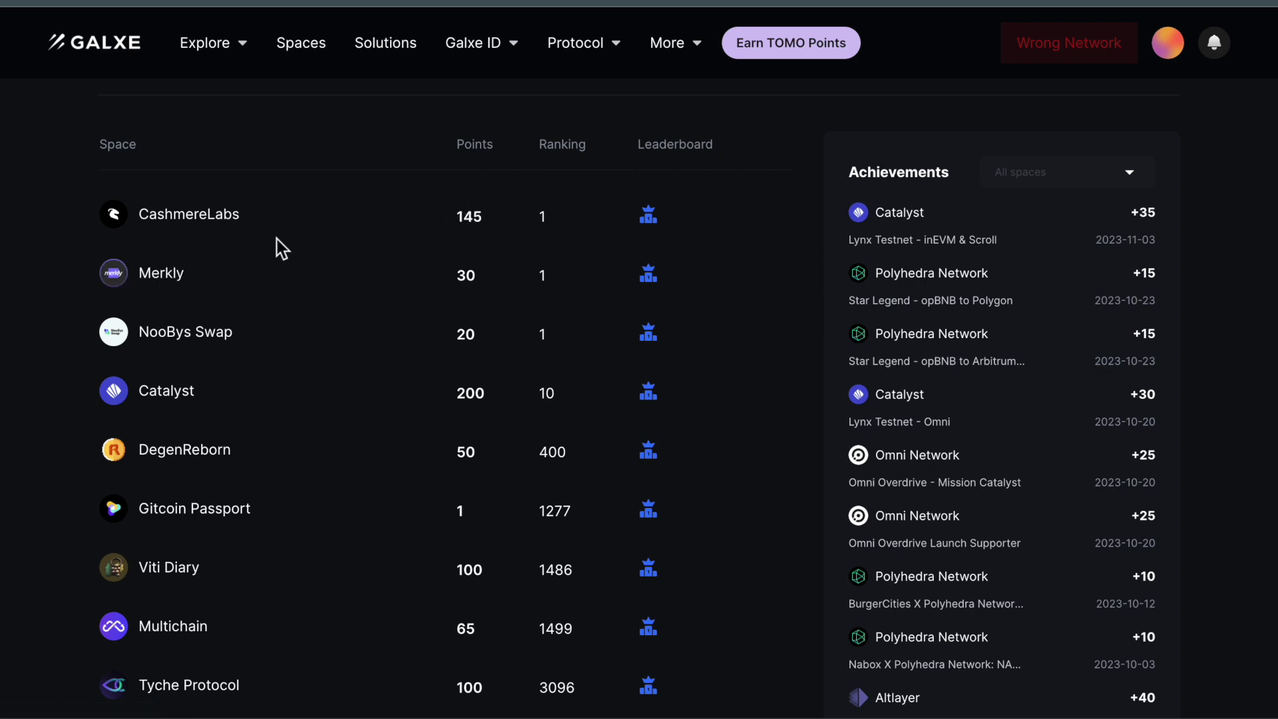
{"action": "scroll", "coordinate": [53, 279], "scroll_direction": "down", "scroll_amount": 3}
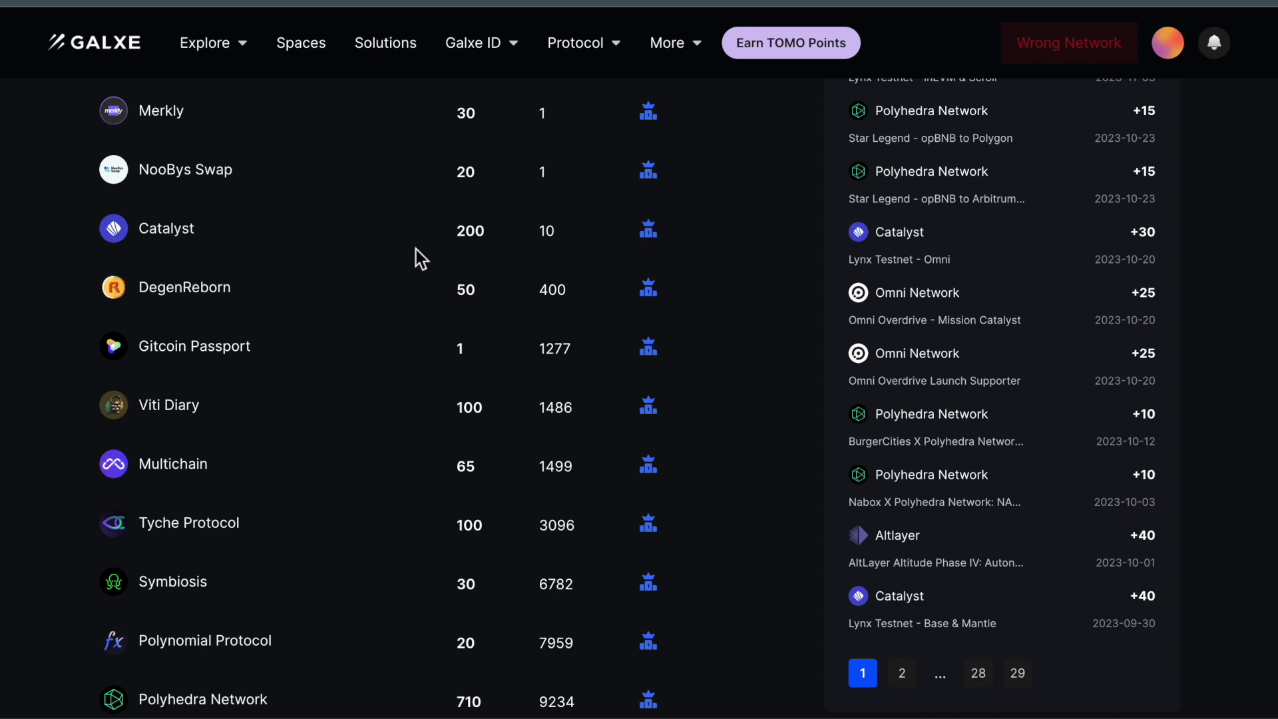
{"action": "scroll", "coordinate": [413, 257], "scroll_direction": "up", "scroll_amount": 3}
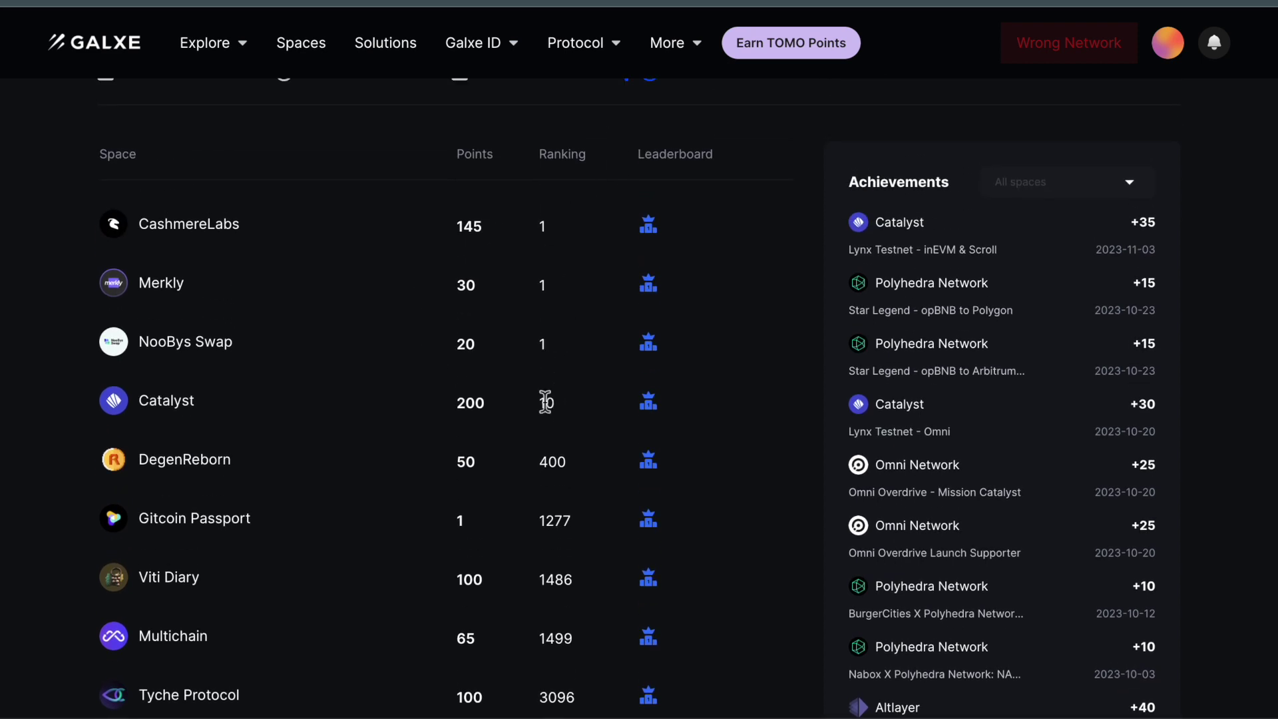
{"action": "left_click", "coordinate": [67, 421]}
{"action": "scroll", "coordinate": [68, 404], "scroll_direction": "down", "scroll_amount": 3}
{"action": "left_click_drag", "start_coordinate": [75, 100], "coordinate": [508, 251]}
{"action": "left_click", "coordinate": [48, 256]}
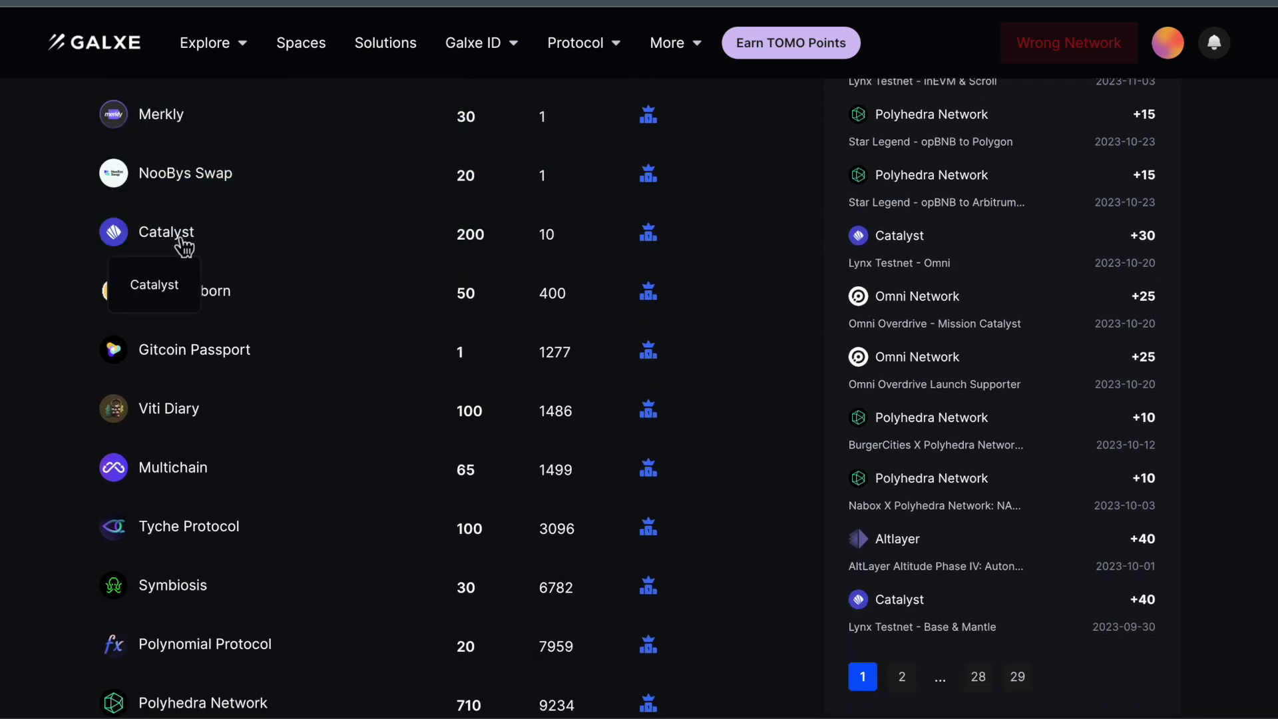
- Examine the rest of the Galxe points list, highlighting the Polyhedra Network row, and return to the profile header
{"action": "scroll", "coordinate": [179, 243], "scroll_direction": "down", "scroll_amount": 2}
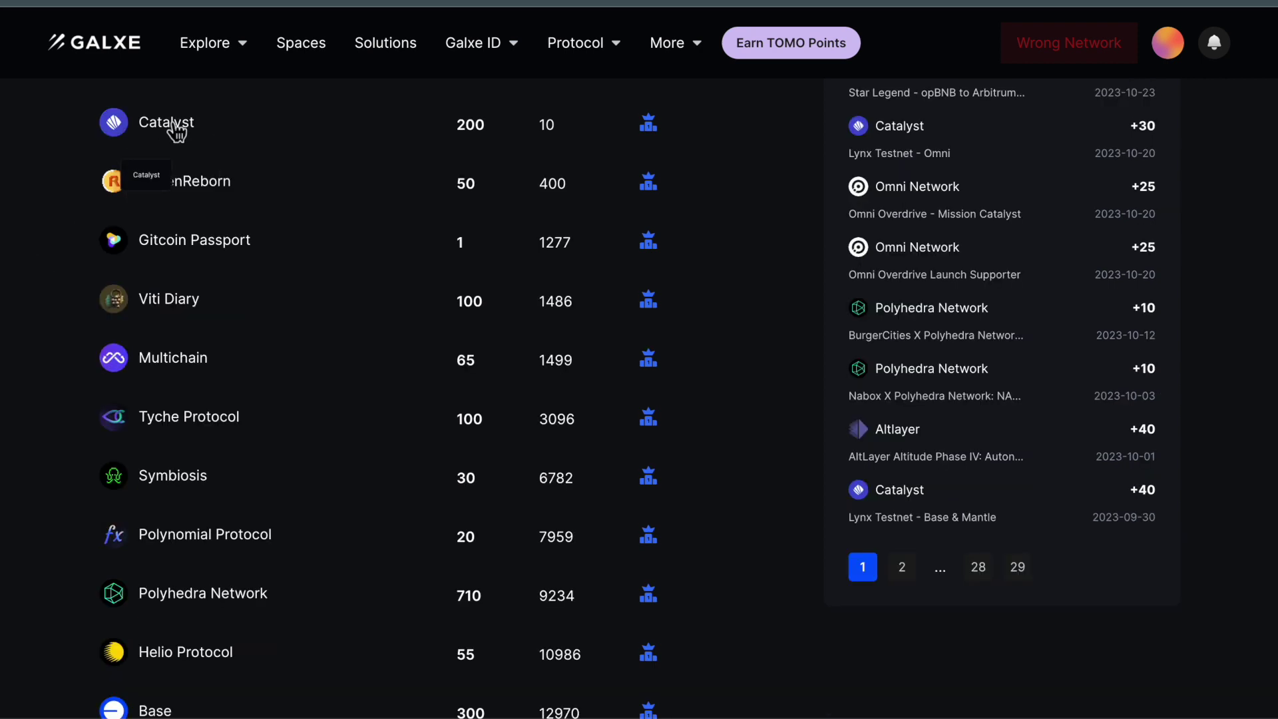
{"action": "scroll", "coordinate": [263, 287], "scroll_direction": "down", "scroll_amount": 5}
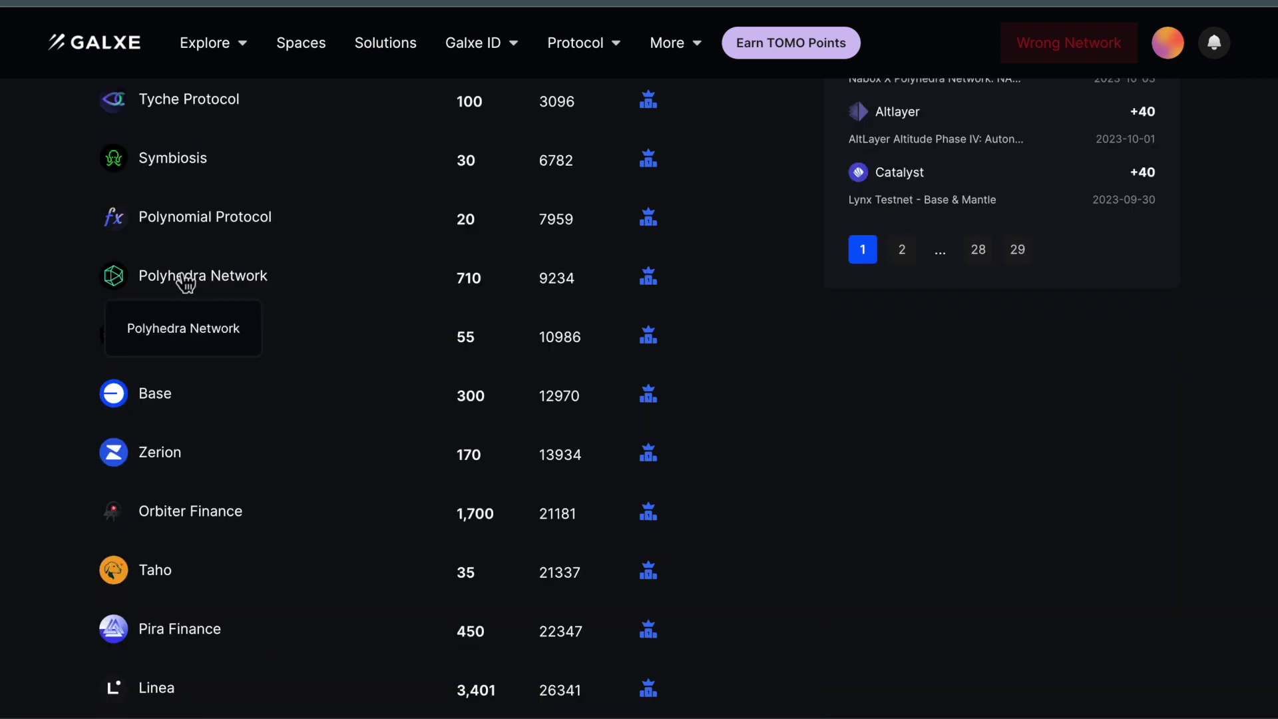
{"action": "left_click_drag", "start_coordinate": [569, 286], "coordinate": [136, 276]}
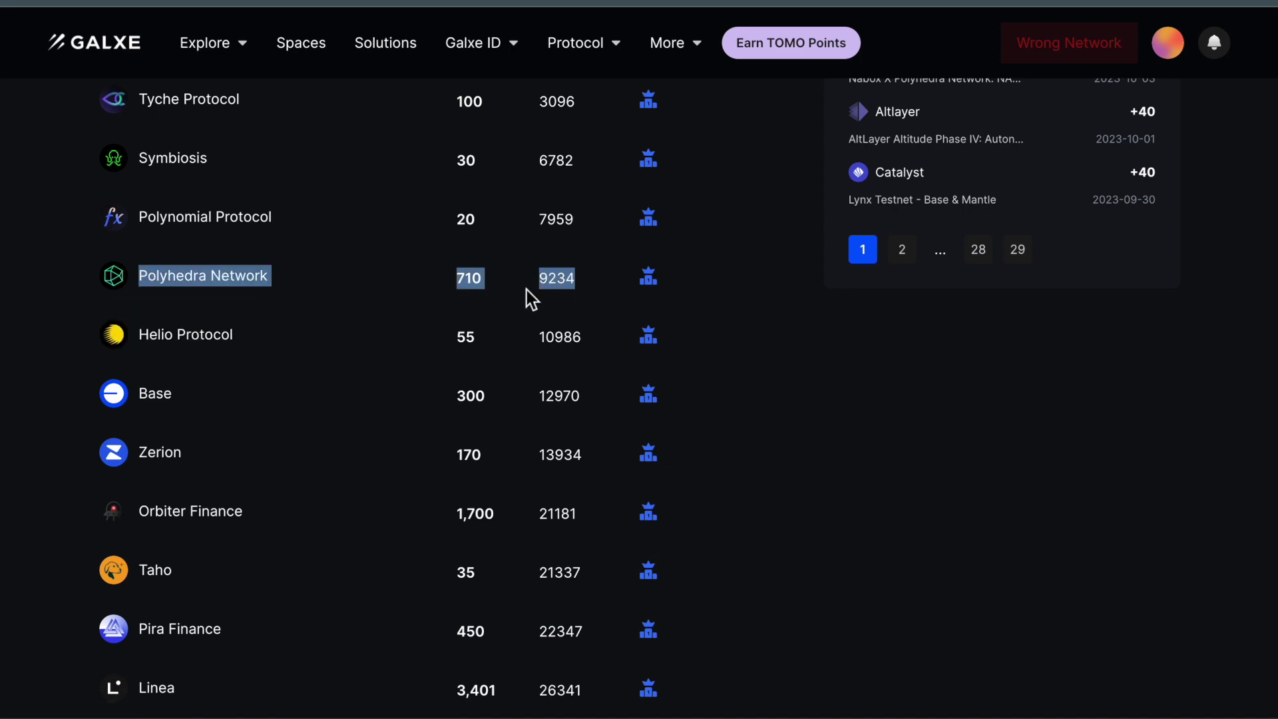
{"action": "left_click", "coordinate": [63, 280]}
{"action": "scroll", "coordinate": [365, 365], "scroll_direction": "down", "scroll_amount": 2}
{"action": "scroll", "coordinate": [333, 396], "scroll_direction": "up", "scroll_amount": 5}
{"action": "scroll", "coordinate": [332, 398], "scroll_direction": "up", "scroll_amount": 10}
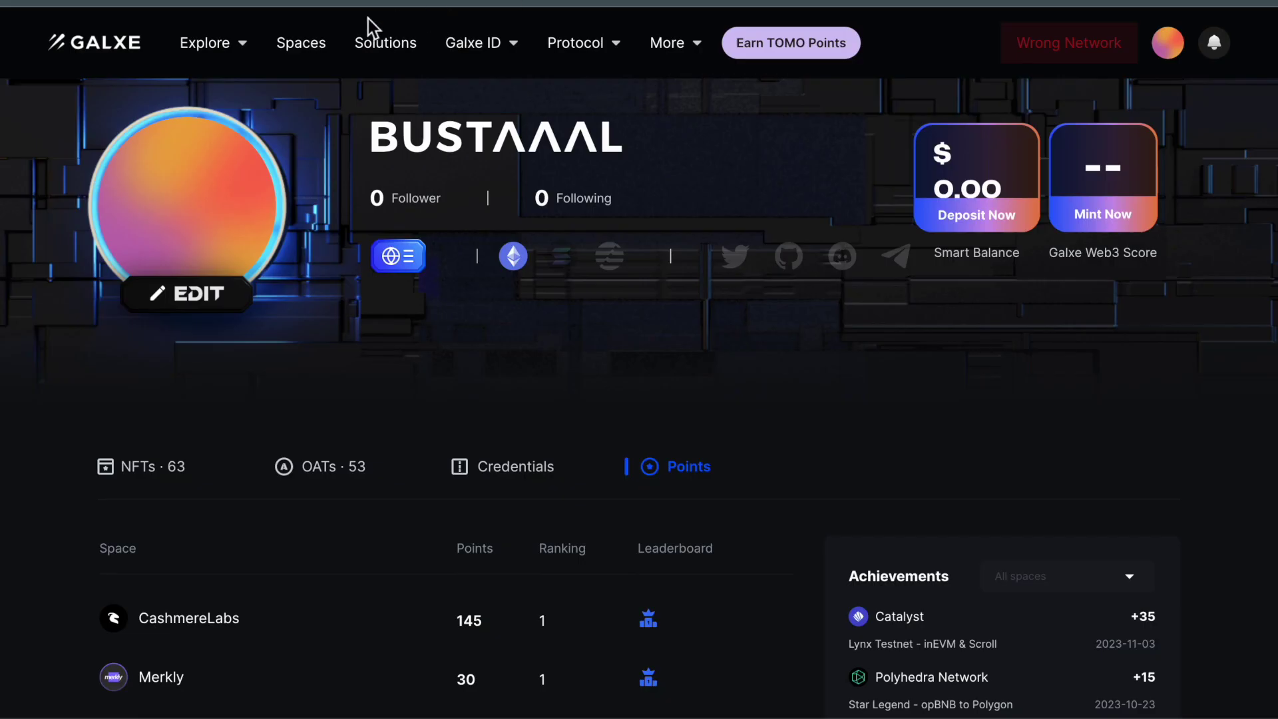
- Search the Galxe spaces for "avnu" and open the "Trade smarter on Starknet" campaign in the AVNU space
{"action": "left_click", "coordinate": [298, 46]}
{"action": "type", "text": "avn"}
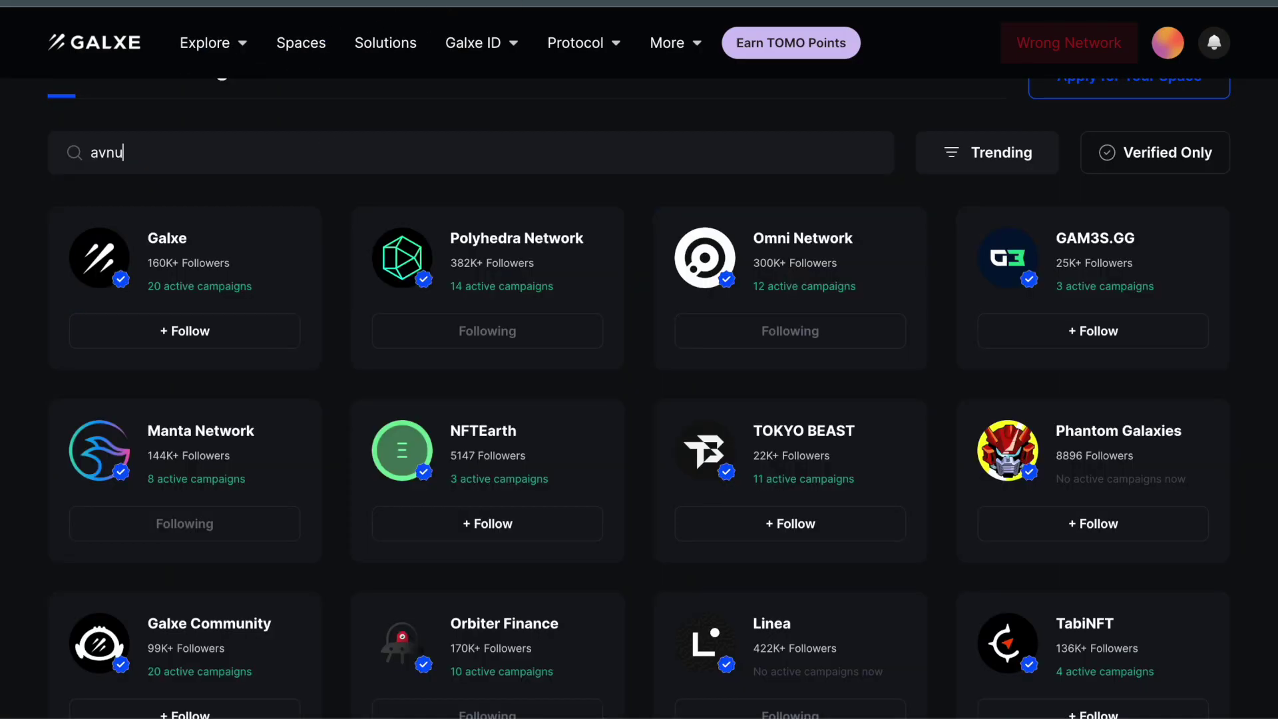
{"action": "type", "text": "u"}
{"action": "left_click", "coordinate": [131, 271]}
{"action": "scroll", "coordinate": [316, 385], "scroll_direction": "down", "scroll_amount": 5}
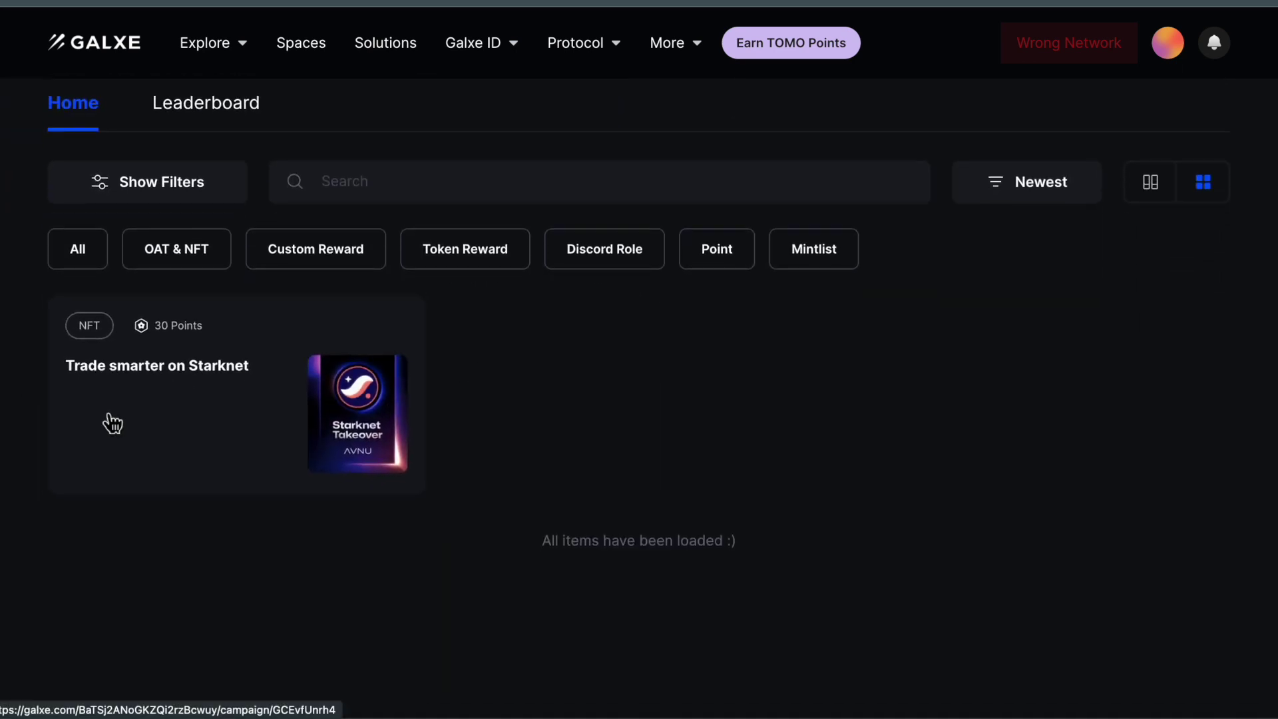
{"action": "left_click", "coordinate": [371, 419]}
{"action": "left_click", "coordinate": [370, 280]}
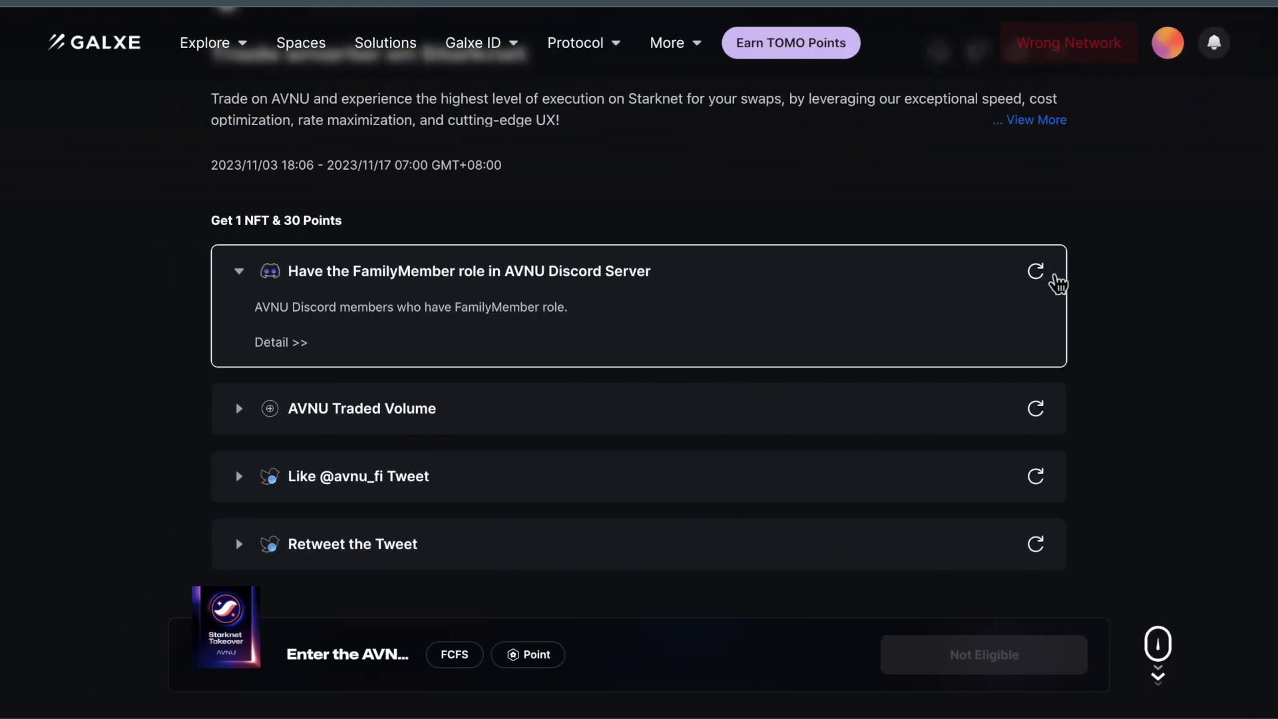
{"action": "left_click", "coordinate": [1050, 283]}
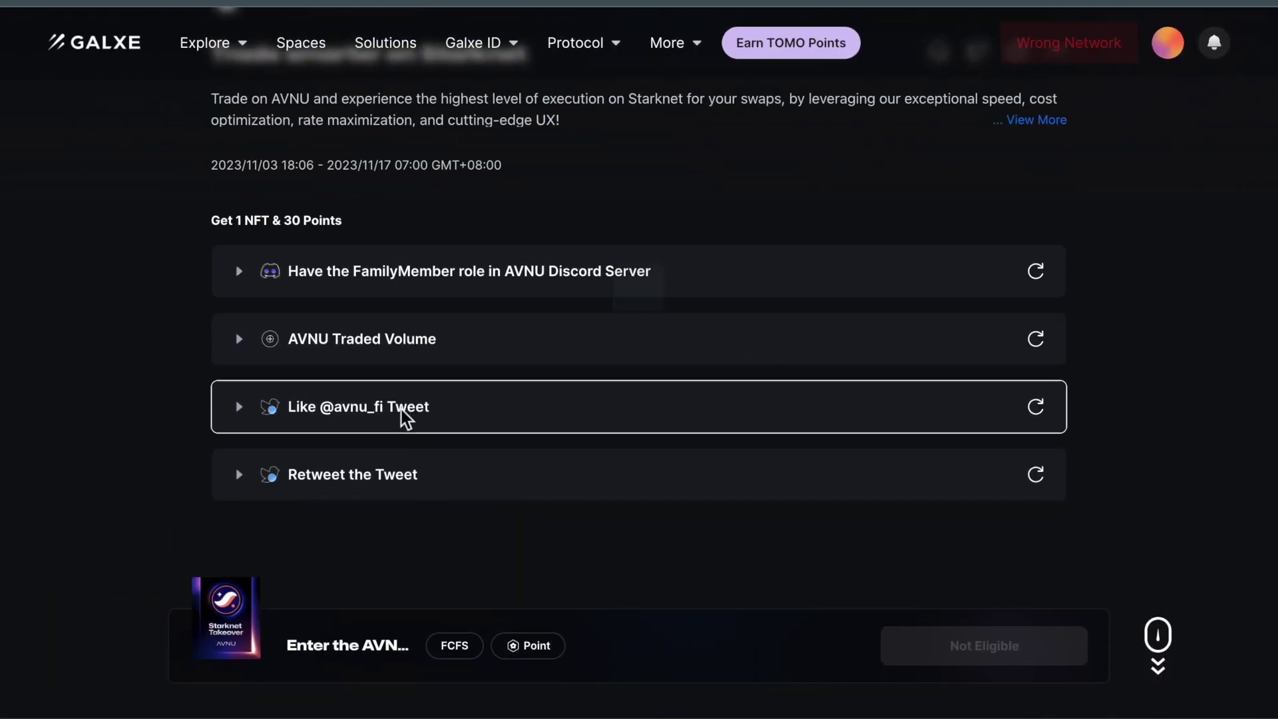
{"action": "left_click", "coordinate": [405, 418]}
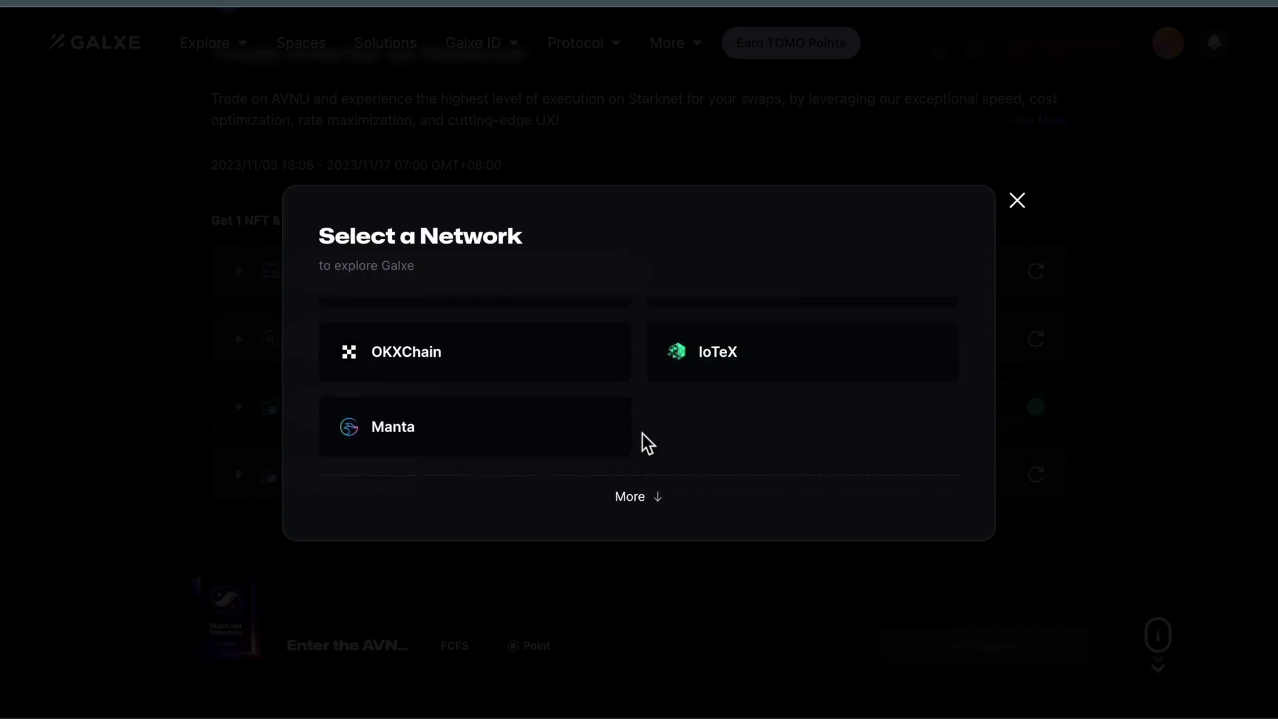
- Switch the Galxe network to Starknet, log in with the Argent wallet and sign the sign-in message
{"action": "left_click", "coordinate": [647, 505]}
{"action": "scroll", "coordinate": [600, 532], "scroll_direction": "down", "scroll_amount": 1}
{"action": "left_click", "coordinate": [448, 521]}
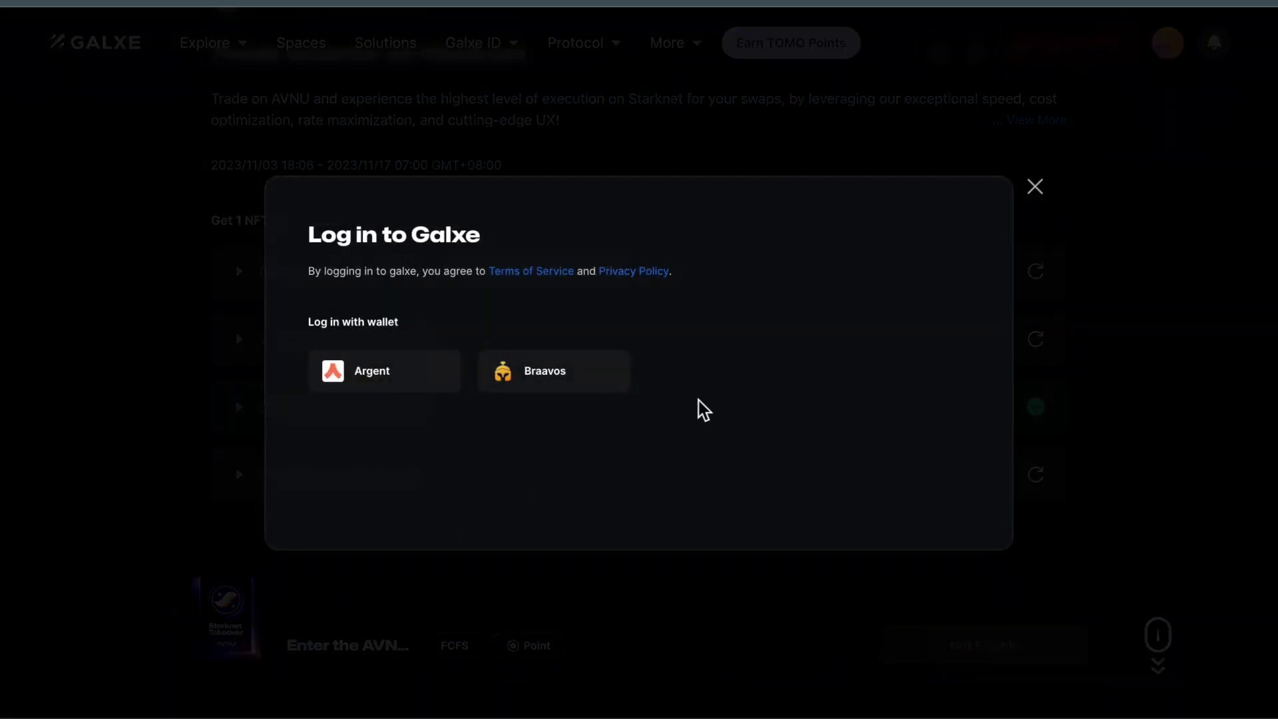
{"action": "left_click", "coordinate": [390, 393]}
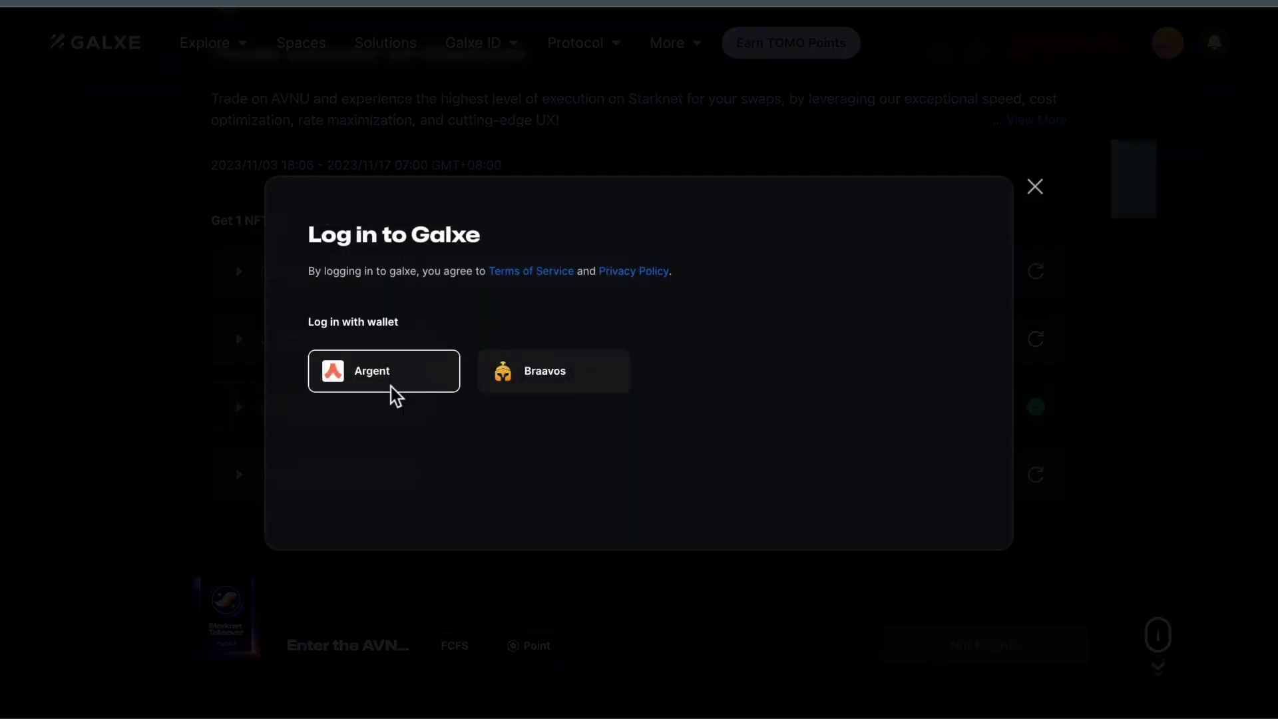
{"action": "left_click", "coordinate": [1175, 440]}
{"action": "left_click", "coordinate": [1195, 430]}
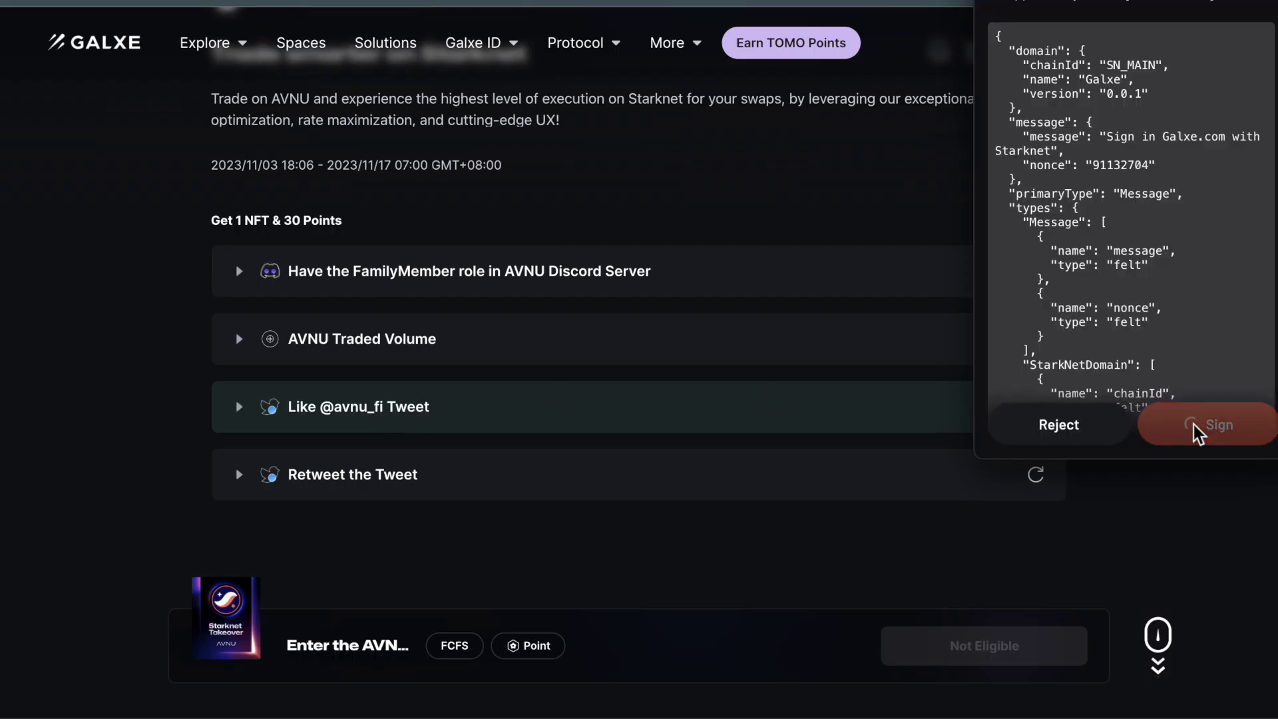
- Verify the AVNU campaign's Discord role, traded volume, like and retweet tasks, authorizing Discord access, and read over the requirements
{"action": "left_click", "coordinate": [1036, 271]}
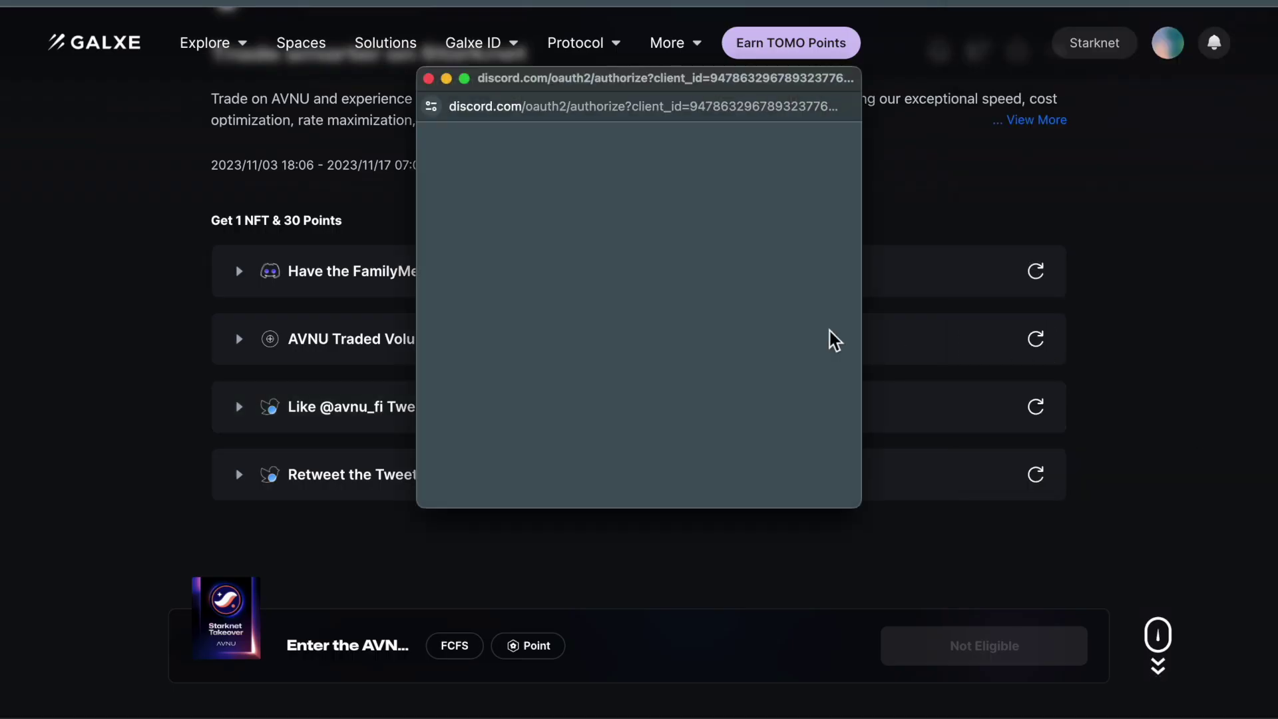
{"action": "left_click", "coordinate": [760, 478]}
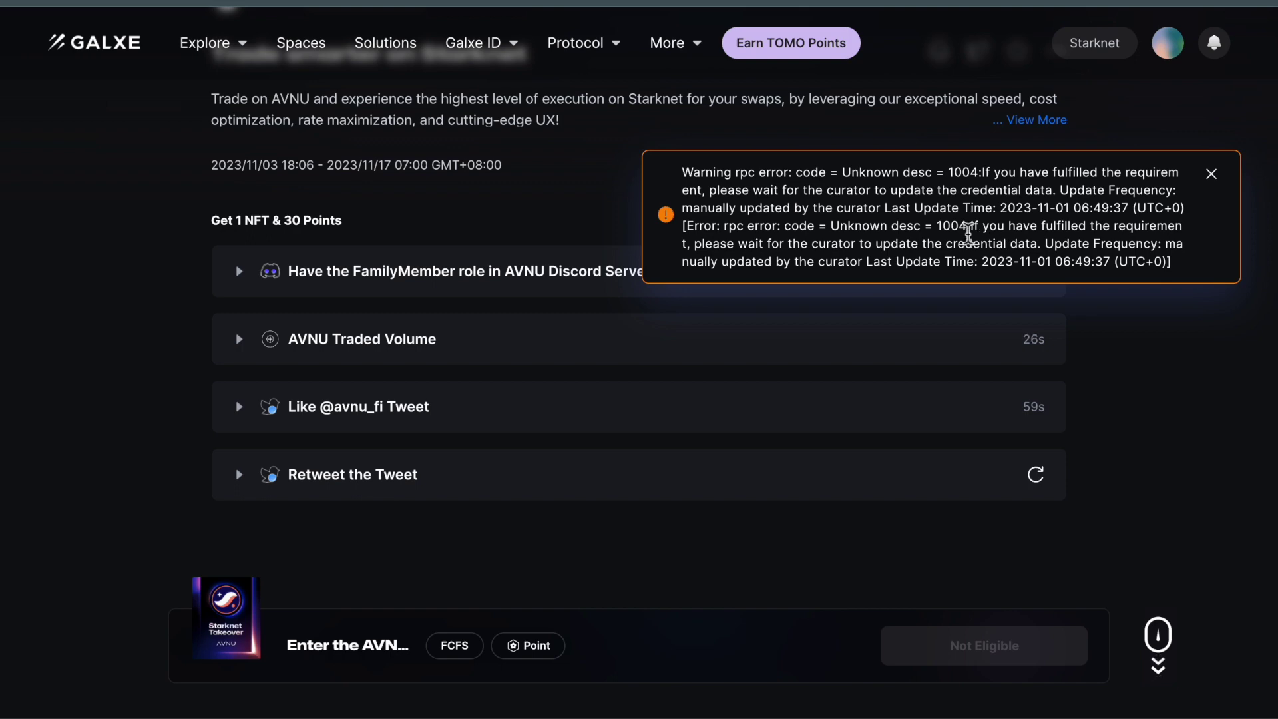
{"action": "left_click_drag", "start_coordinate": [961, 212], "coordinate": [1038, 227]}
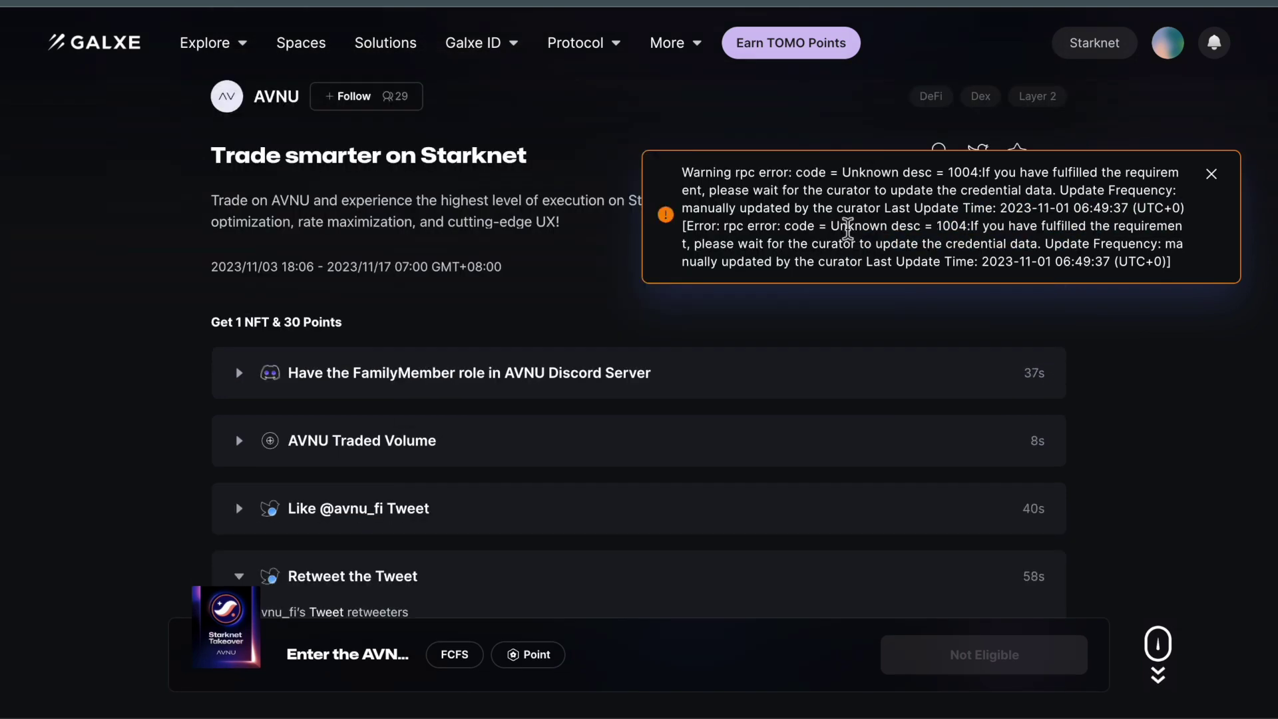
{"action": "scroll", "coordinate": [699, 422], "scroll_direction": "down", "scroll_amount": 2}
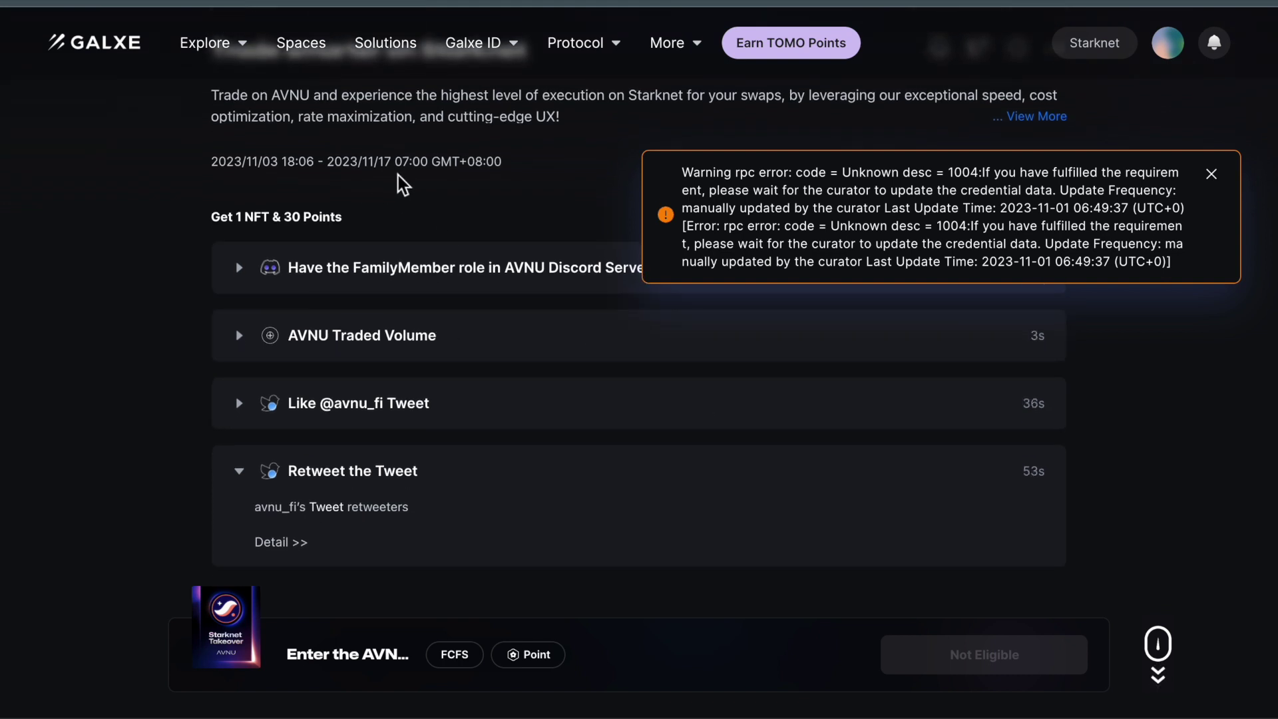
{"action": "scroll", "coordinate": [837, 615], "scroll_direction": "down", "scroll_amount": 2}
{"action": "scroll", "coordinate": [591, 476], "scroll_direction": "up", "scroll_amount": 4}
{"action": "scroll", "coordinate": [542, 465], "scroll_direction": "down", "scroll_amount": 4}
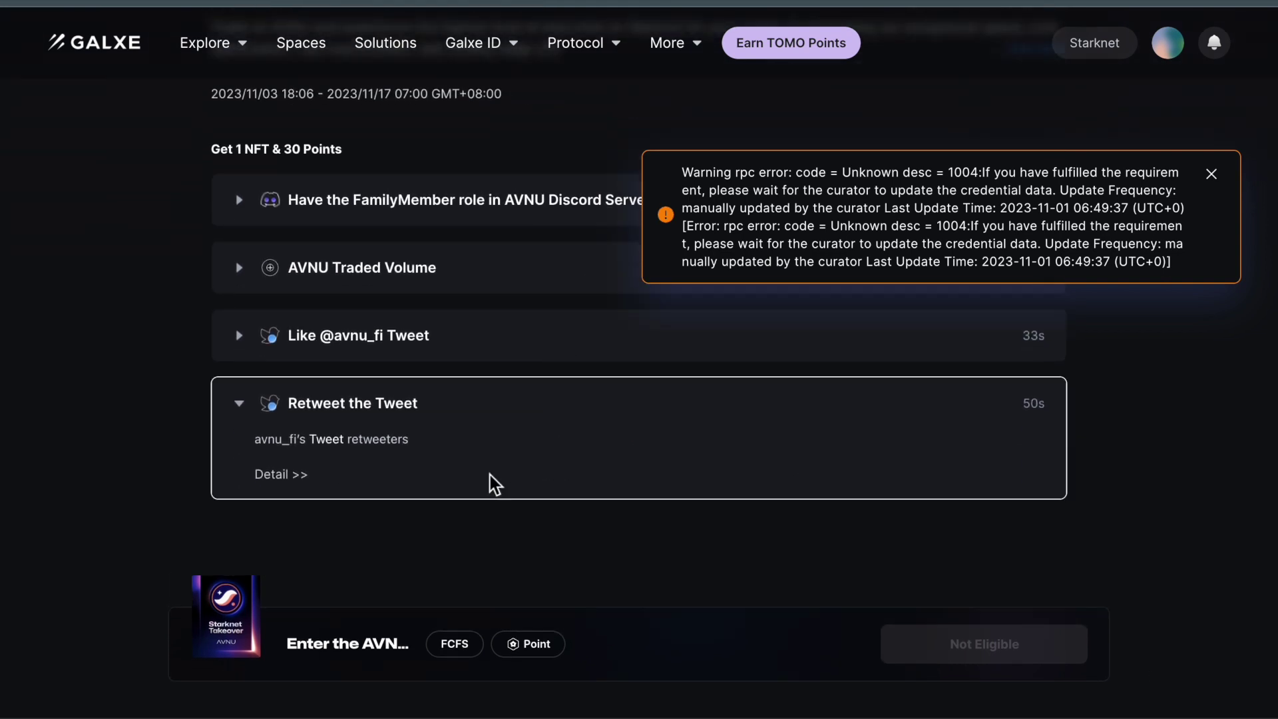
- Switch to the spreadsheet and go over Polygon ZKEVM and Base in column I and the Layer0 to Venom list in column A
{"action": "mouse_move", "coordinate": [223, 638]}
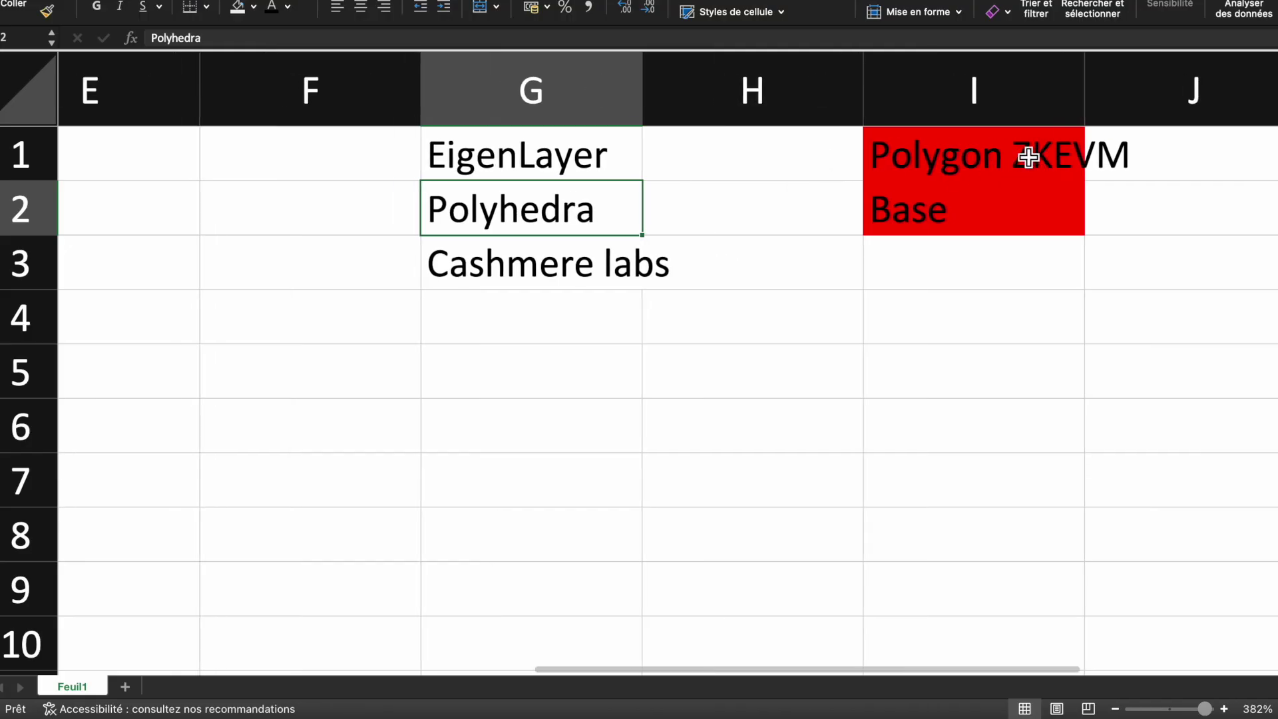
{"action": "left_click", "coordinate": [1029, 157]}
{"action": "left_click", "coordinate": [952, 223]}
{"action": "left_click", "coordinate": [956, 157]}
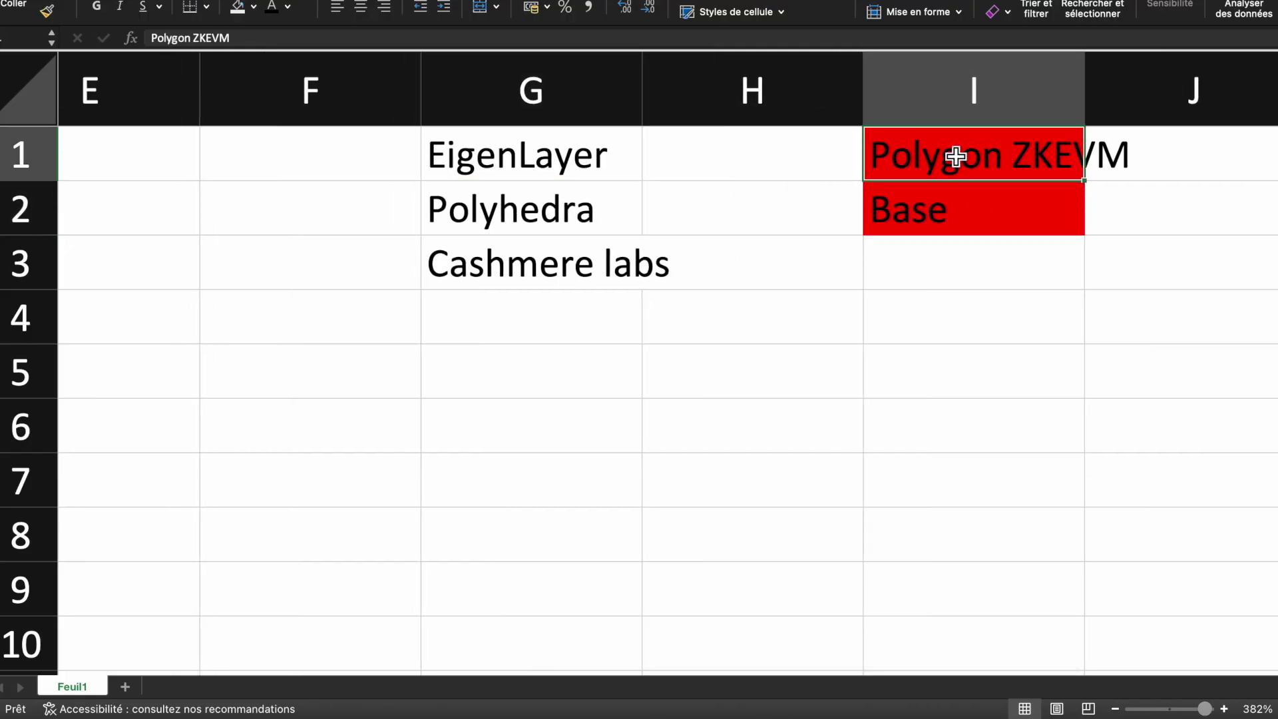
{"action": "mouse_move", "coordinate": [1020, 171]}
{"action": "left_mouse_down"}
{"action": "mouse_move", "coordinate": [1009, 207]}
{"action": "mouse_move", "coordinate": [982, 171]}
{"action": "mouse_move", "coordinate": [974, 211]}
{"action": "mouse_move", "coordinate": [970, 179]}
{"action": "mouse_move", "coordinate": [952, 199]}
{"action": "left_mouse_up"}
{"action": "left_click_drag", "start_coordinate": [932, 193], "coordinate": [932, 184]}
{"action": "scroll", "coordinate": [787, 202], "scroll_direction": "left", "scroll_amount": 10}
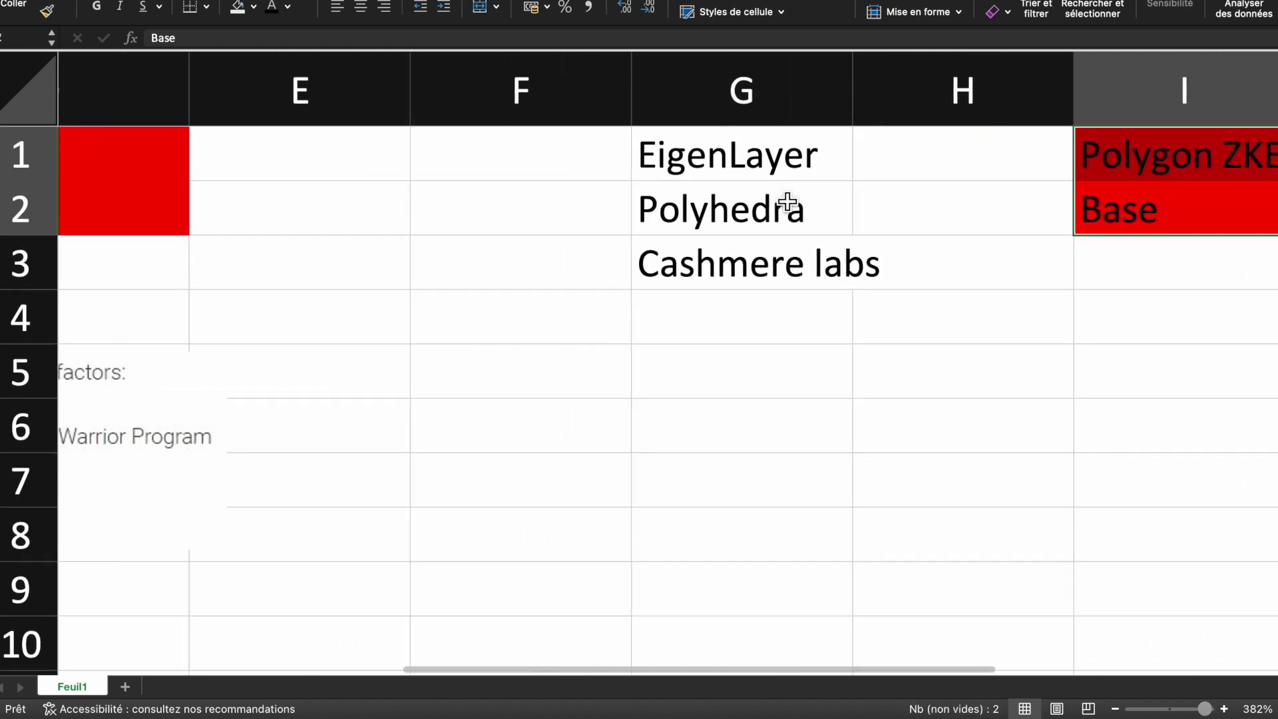
{"action": "left_click_drag", "start_coordinate": [167, 159], "coordinate": [171, 485]}
- Go over the Avail, Dymension, Namada and Saga entries under Nodes in column L, ending on Avail
{"action": "scroll", "coordinate": [373, 342], "scroll_direction": "right", "scroll_amount": 10}
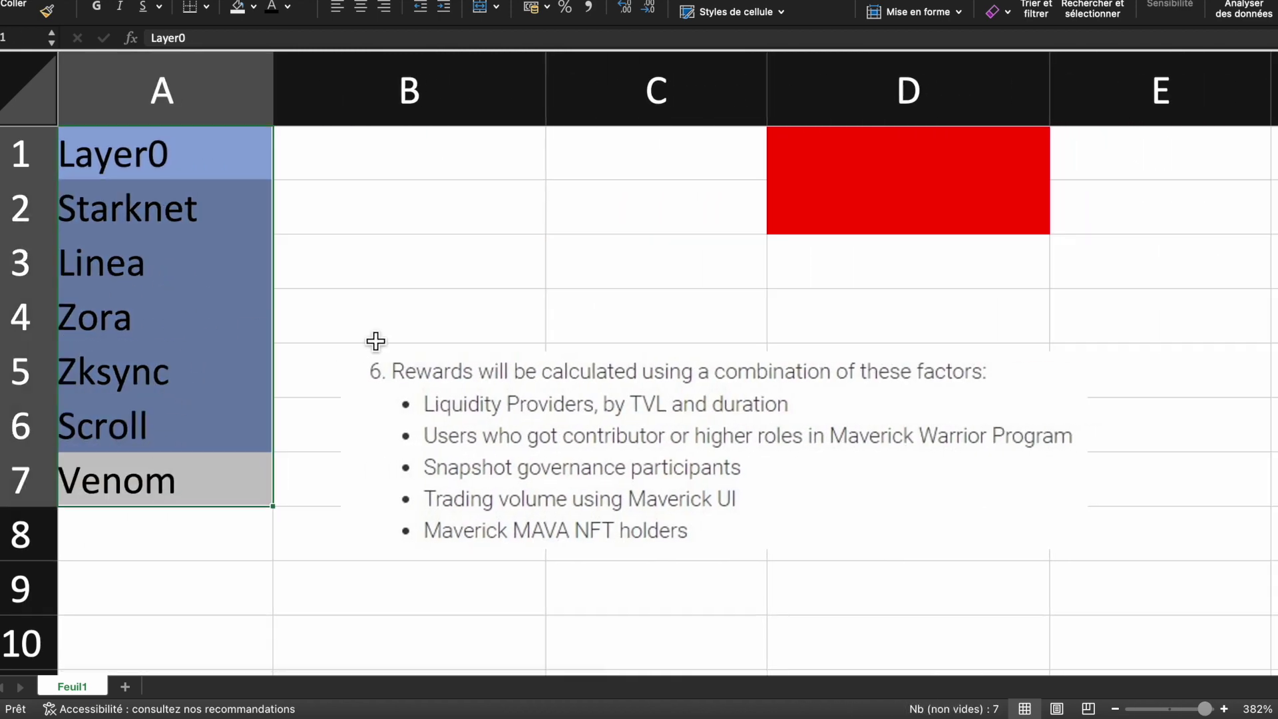
{"action": "scroll", "coordinate": [731, 207], "scroll_direction": "right", "scroll_amount": 3}
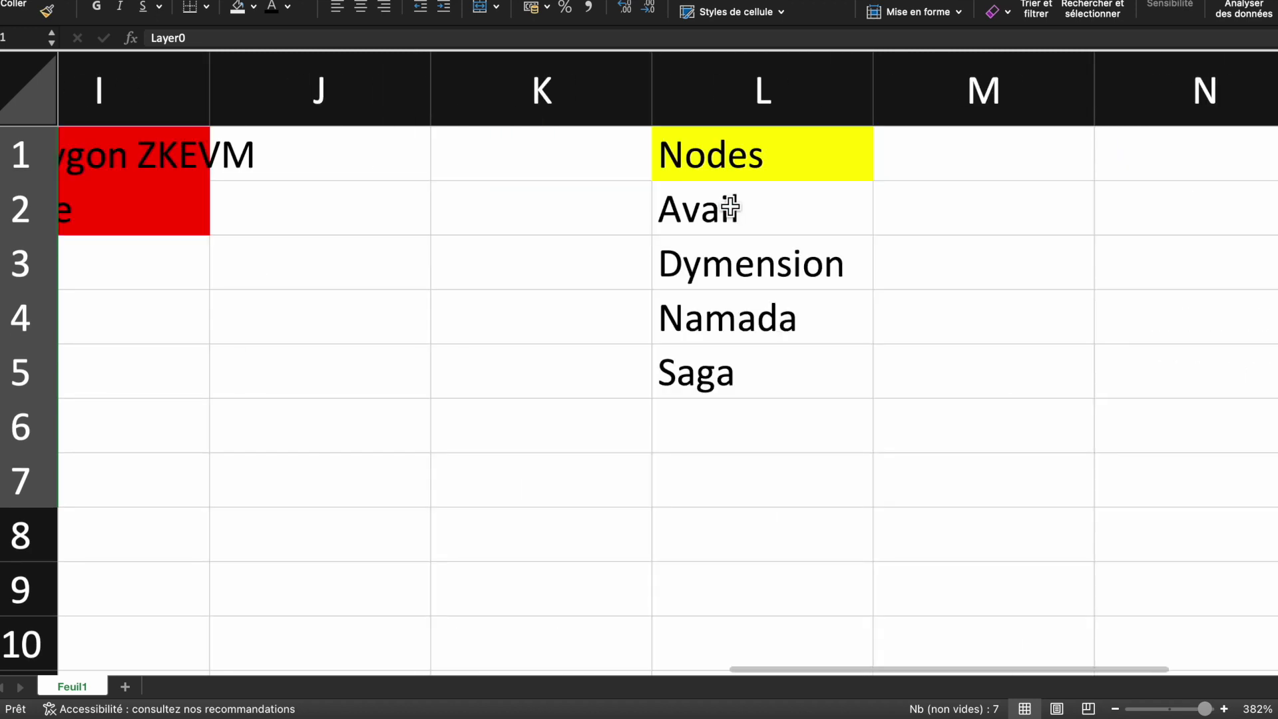
{"action": "left_click", "coordinate": [731, 208]}
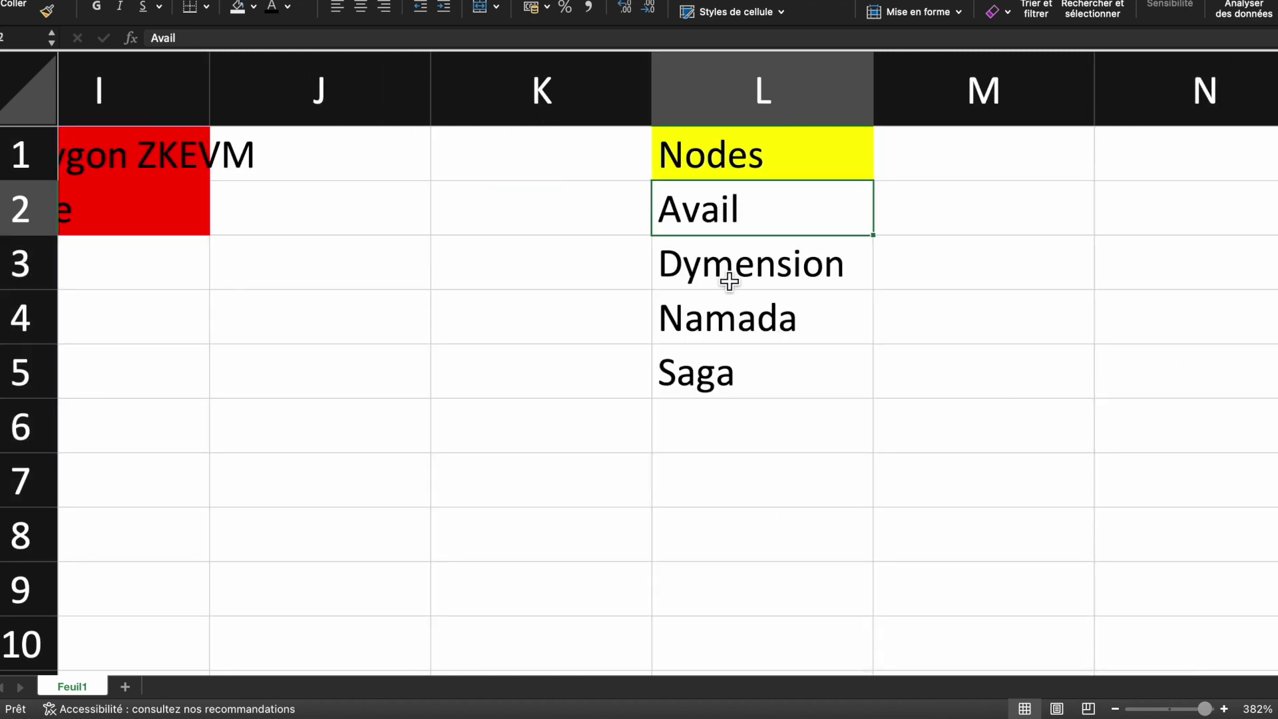
{"action": "left_click", "coordinate": [730, 279]}
{"action": "left_click", "coordinate": [722, 329]}
{"action": "left_click", "coordinate": [706, 373]}
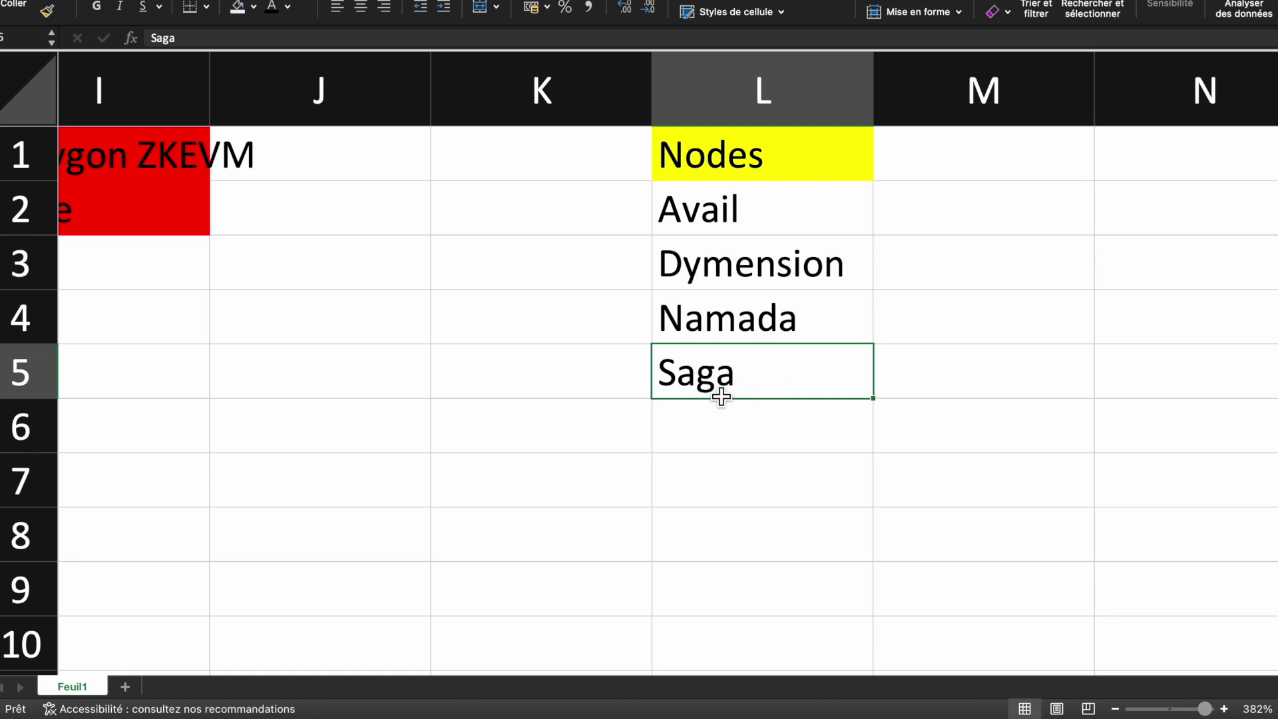
{"action": "left_click_drag", "start_coordinate": [748, 223], "coordinate": [749, 355]}
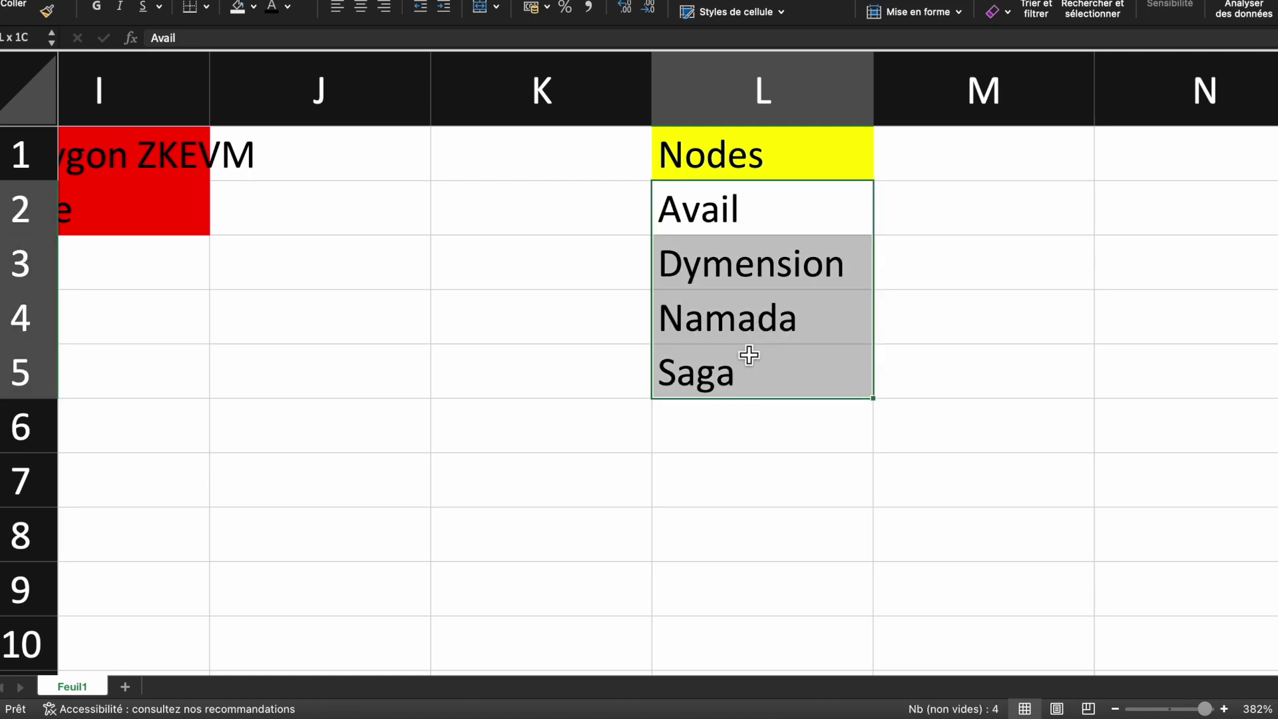
{"action": "left_click", "coordinate": [759, 230]}
- Switch to X, read Avail's post about running a light client and follow its Google Forms sign-up link
{"action": "key", "text": "ctrl+Left"}
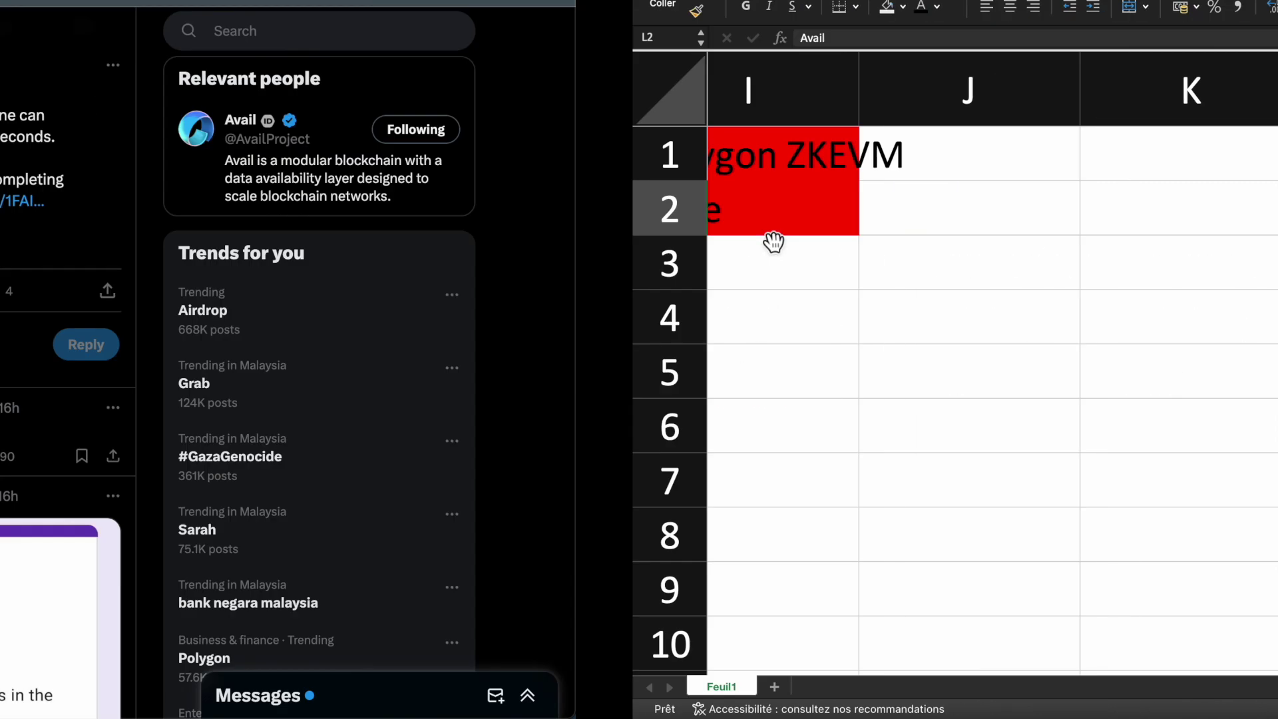
{"action": "left_click", "coordinate": [794, 256]}
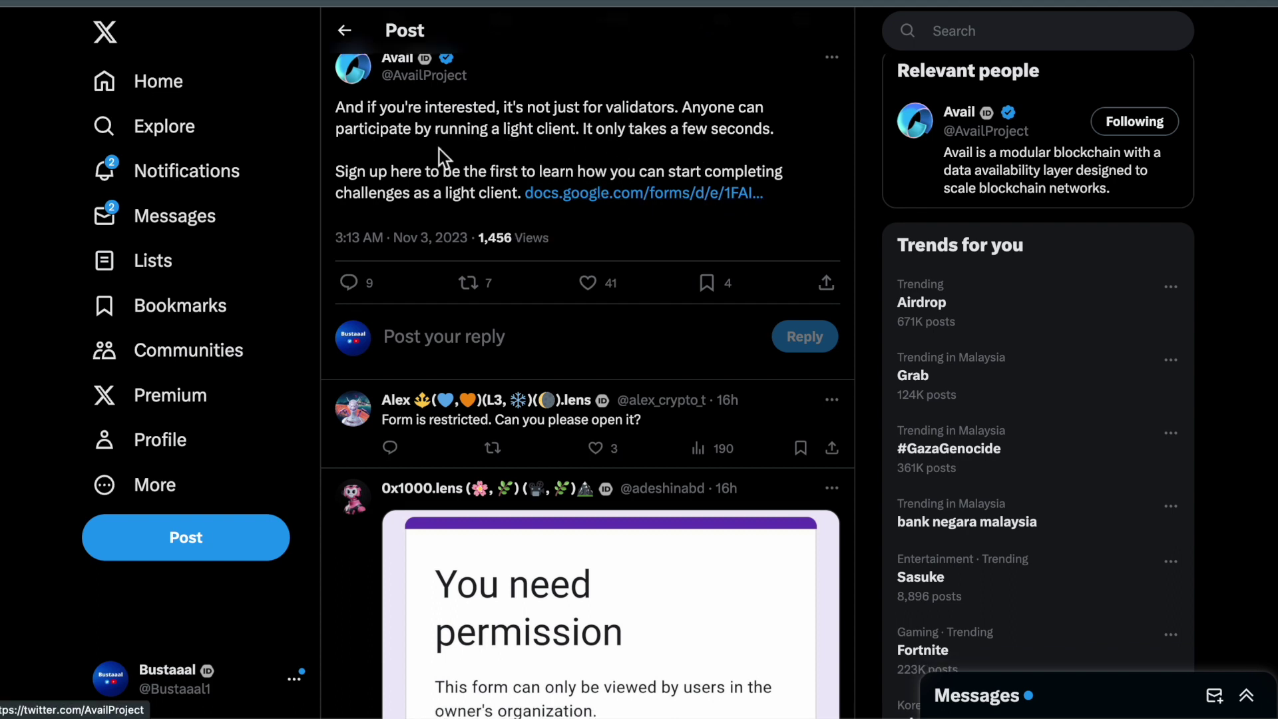
{"action": "scroll", "coordinate": [457, 215], "scroll_direction": "up", "scroll_amount": 2}
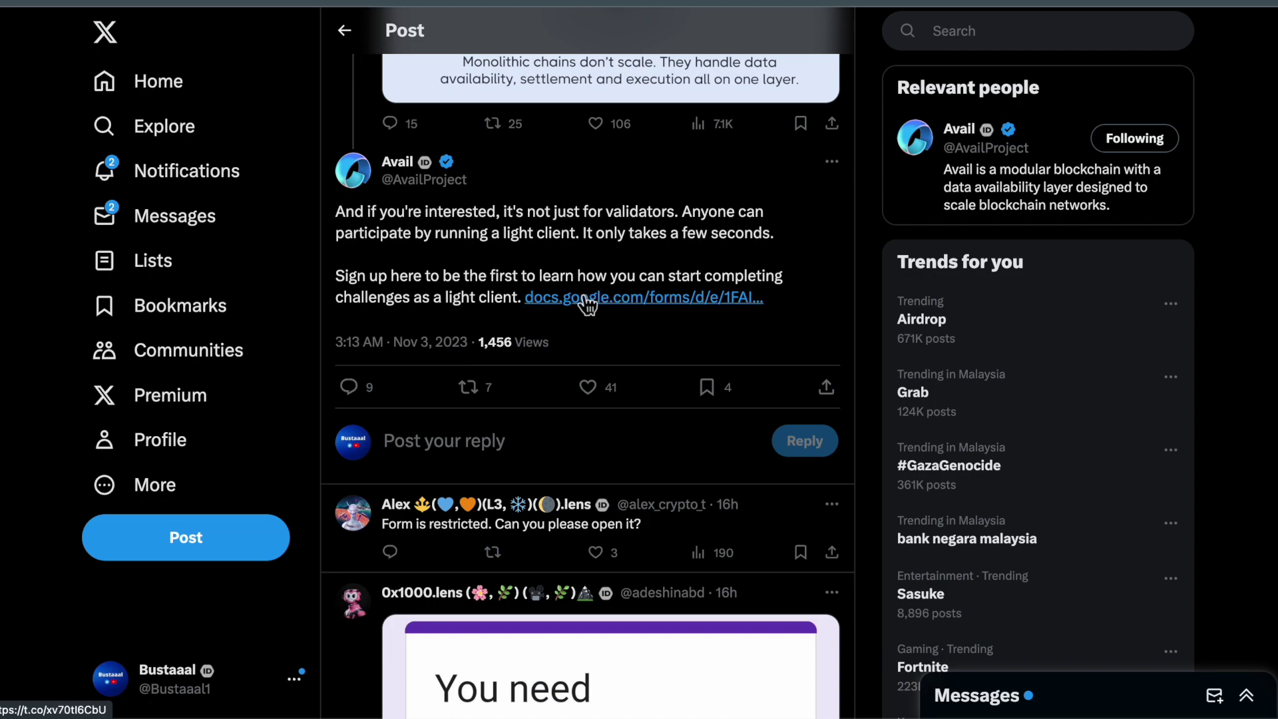
{"action": "left_click", "coordinate": [587, 301]}
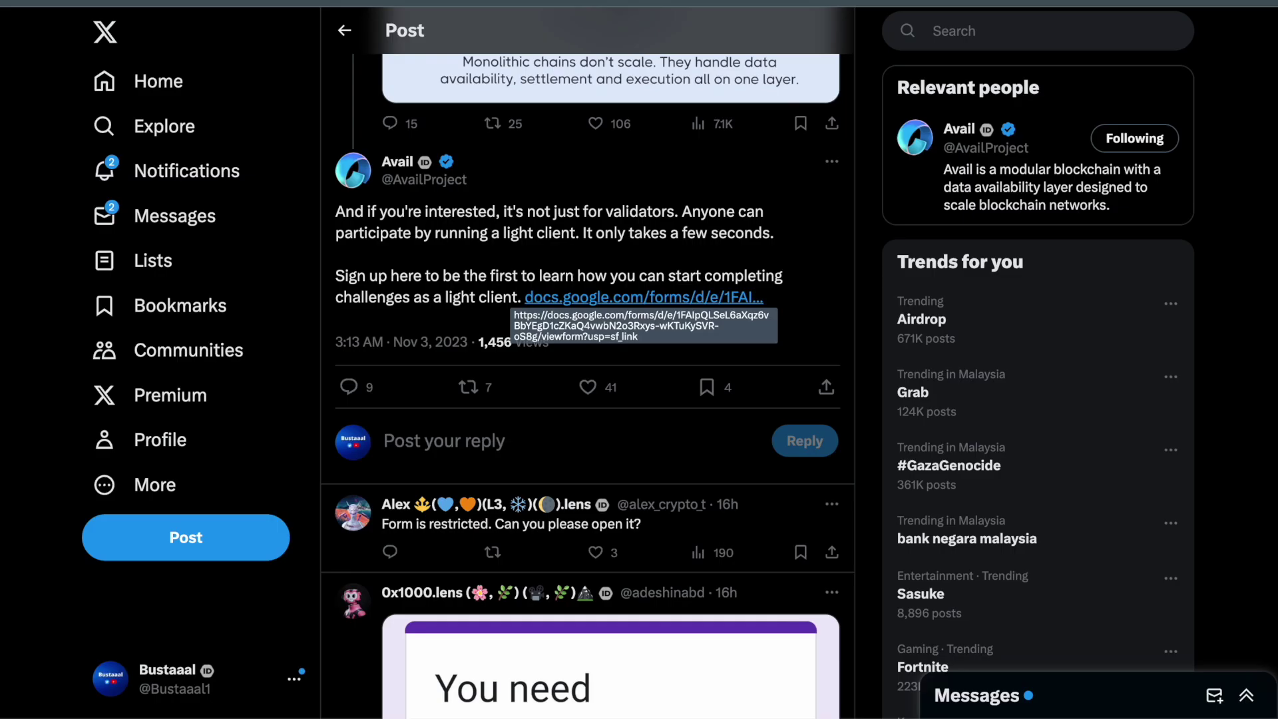
- Look over Avail's Light Client Interest Form and read the light client guide, including the ./avail-light -c config.yaml run command
{"action": "mouse_move", "coordinate": [403, 175]}
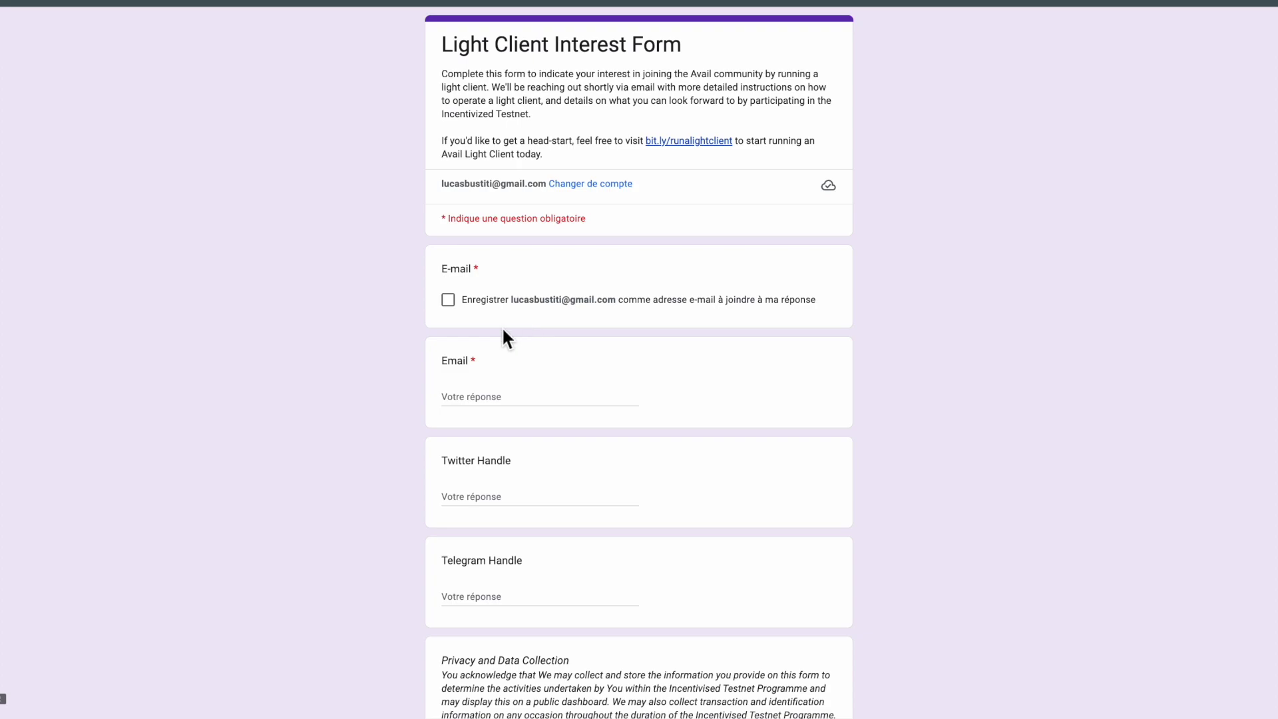
{"action": "scroll", "coordinate": [689, 126], "scroll_direction": "down", "scroll_amount": 1}
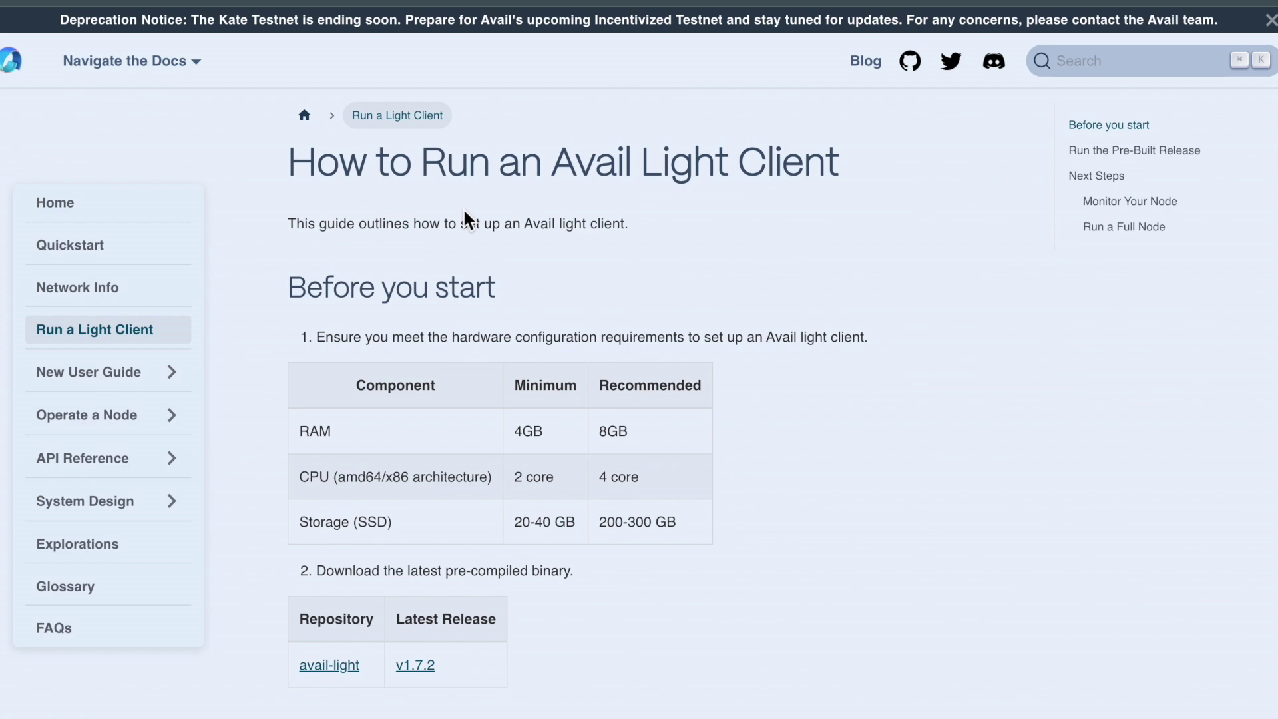
{"action": "scroll", "coordinate": [464, 220], "scroll_direction": "down", "scroll_amount": 20}
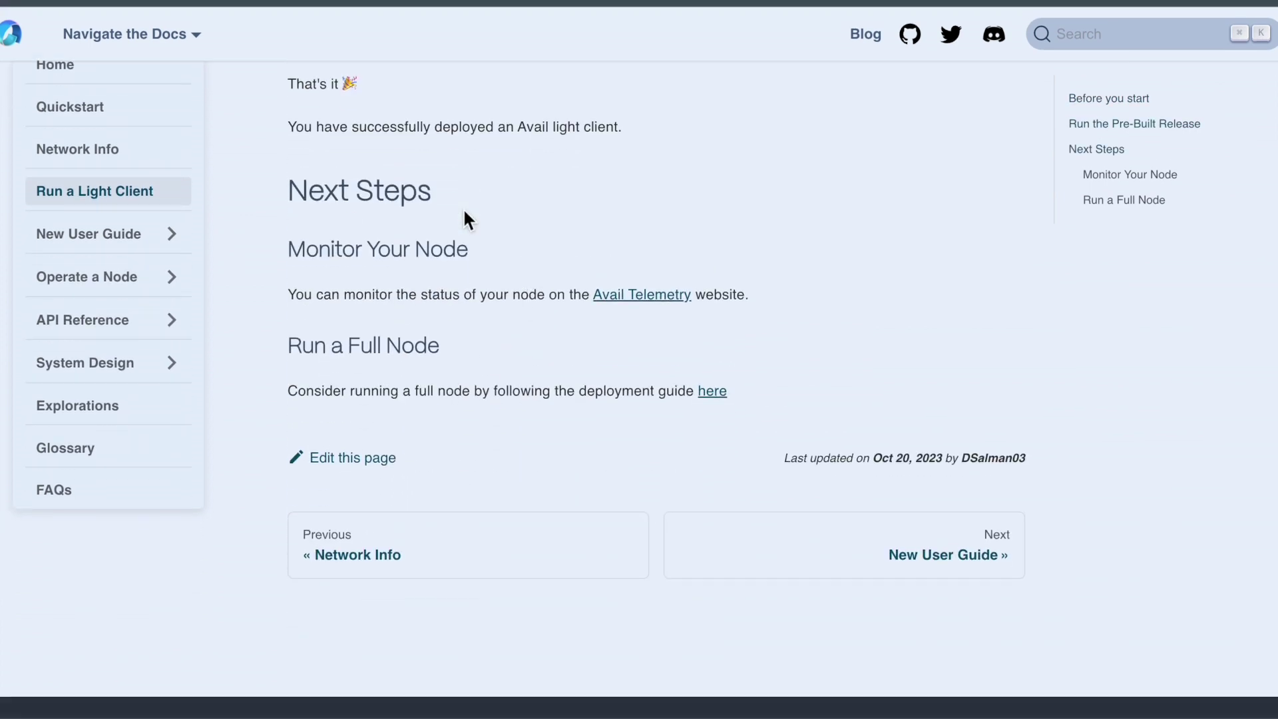
{"action": "scroll", "coordinate": [464, 220], "scroll_direction": "up", "scroll_amount": 6}
{"action": "scroll", "coordinate": [464, 219], "scroll_direction": "up", "scroll_amount": 8}
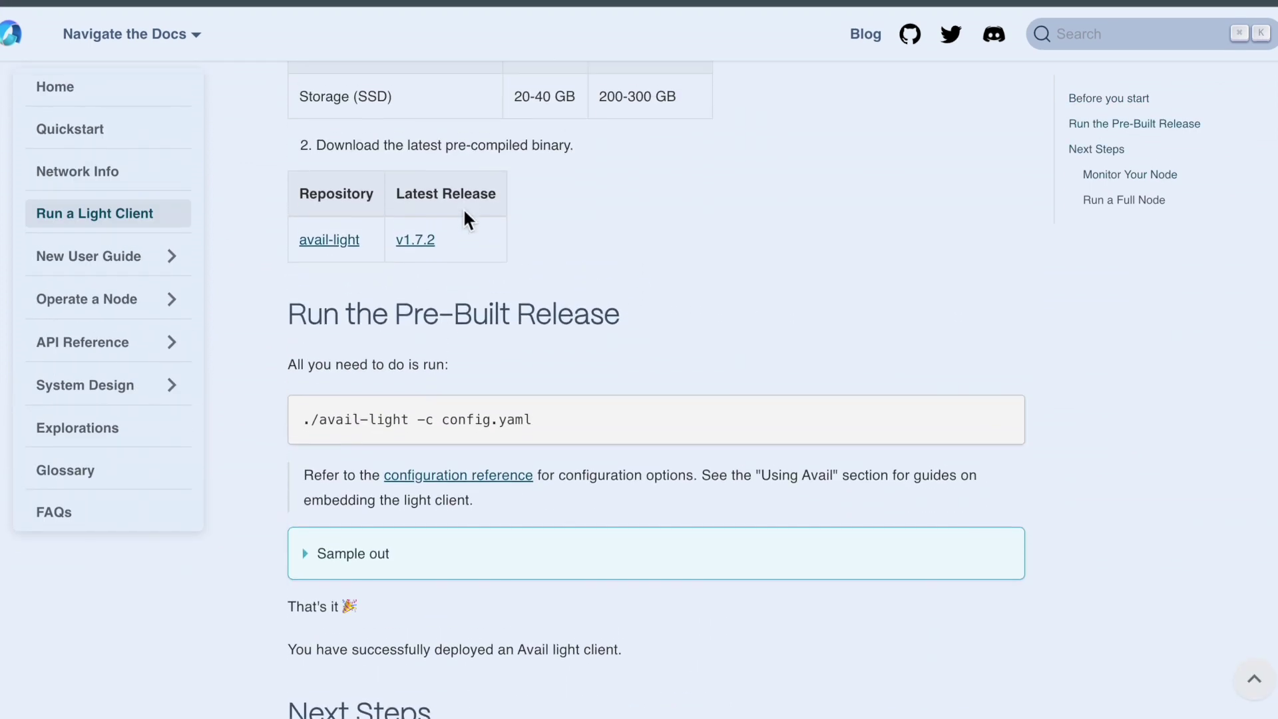
{"action": "scroll", "coordinate": [464, 220], "scroll_direction": "down", "scroll_amount": 5}
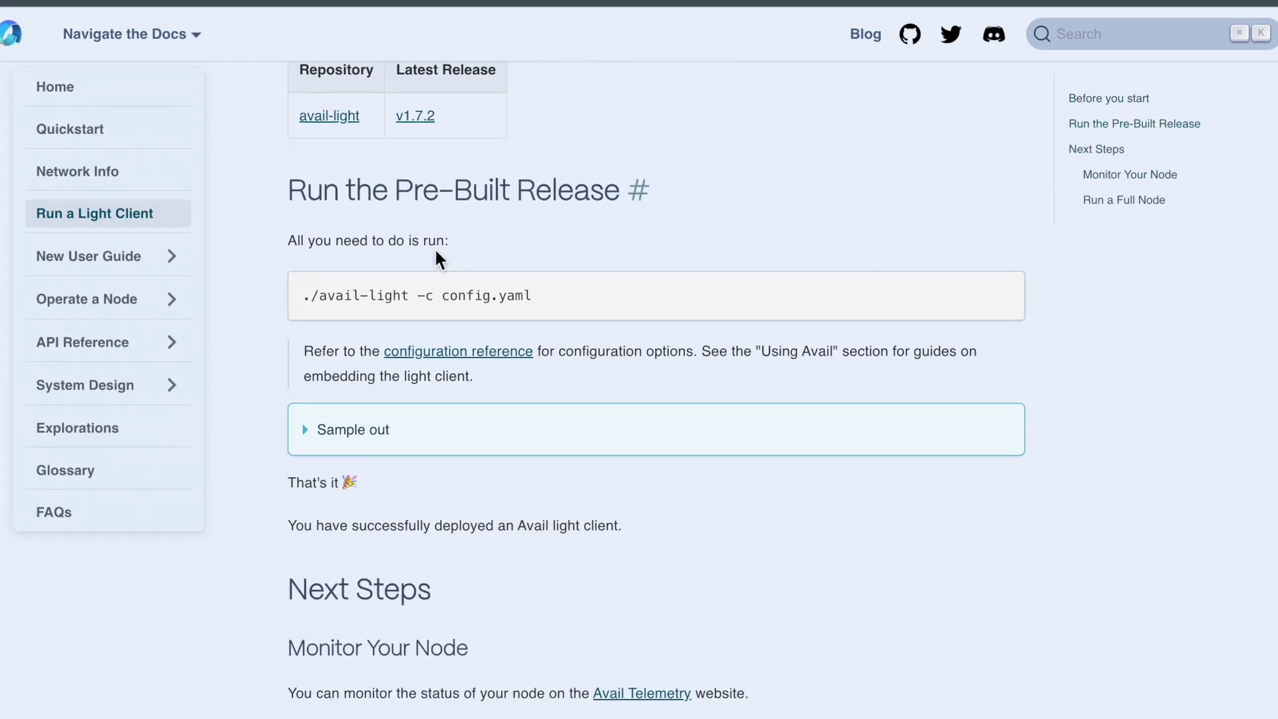
{"action": "left_click_drag", "start_coordinate": [550, 305], "coordinate": [317, 301]}
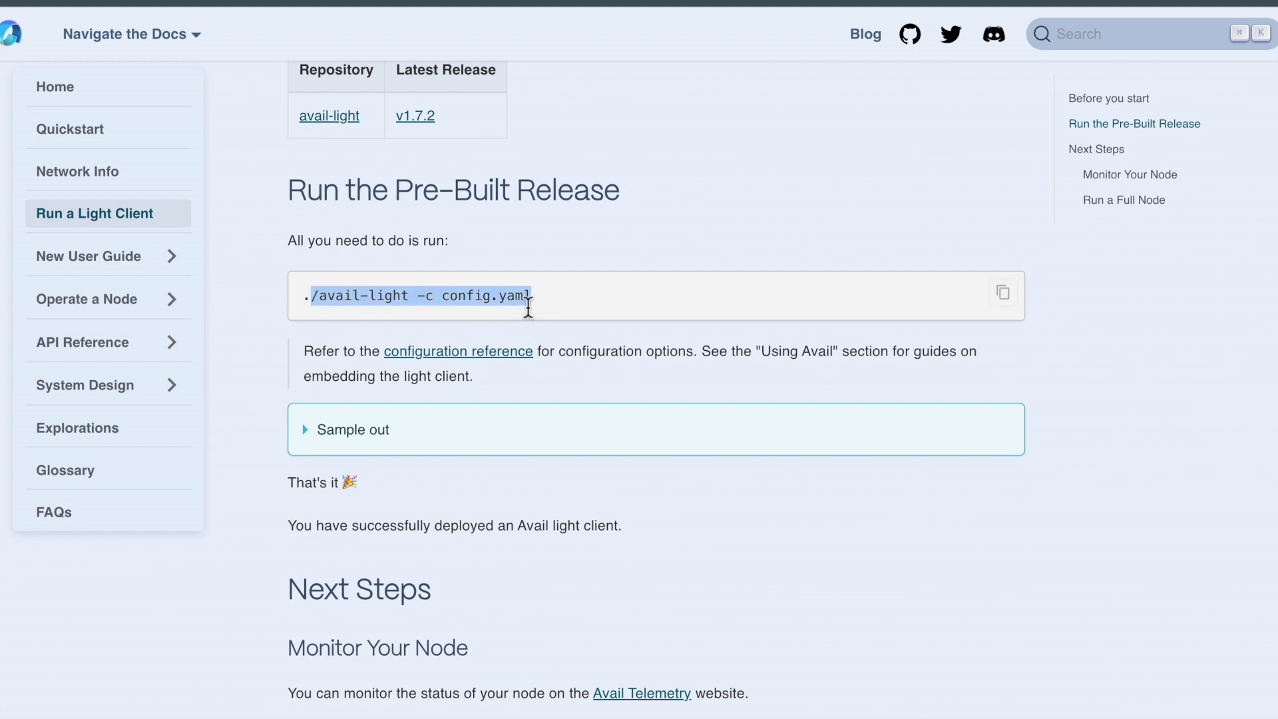
{"action": "scroll", "coordinate": [58, 351], "scroll_direction": "up", "scroll_amount": 6}
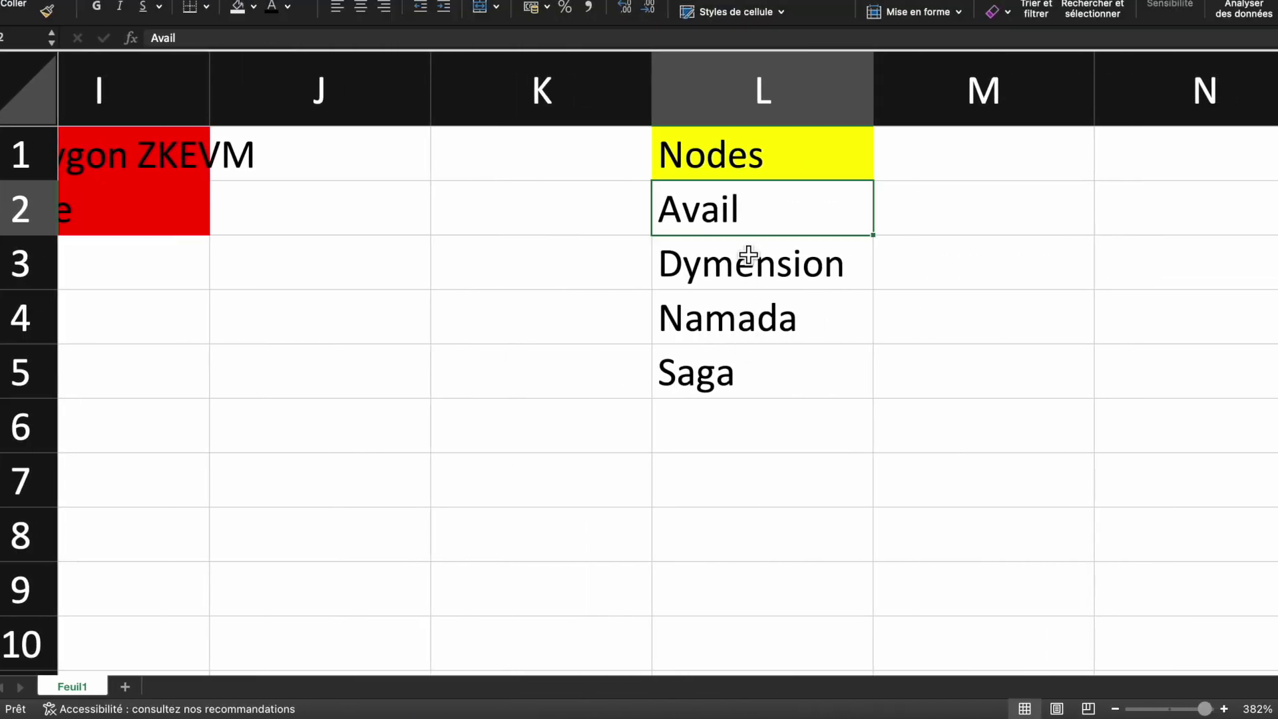
- Switch to the spreadsheet and go over Dymension, Namada and Saga under Nodes in column L, ending on Dymension
{"action": "left_click", "coordinate": [739, 257]}
{"action": "left_click", "coordinate": [723, 297]}
{"action": "left_click_drag", "start_coordinate": [722, 273], "coordinate": [748, 274]}
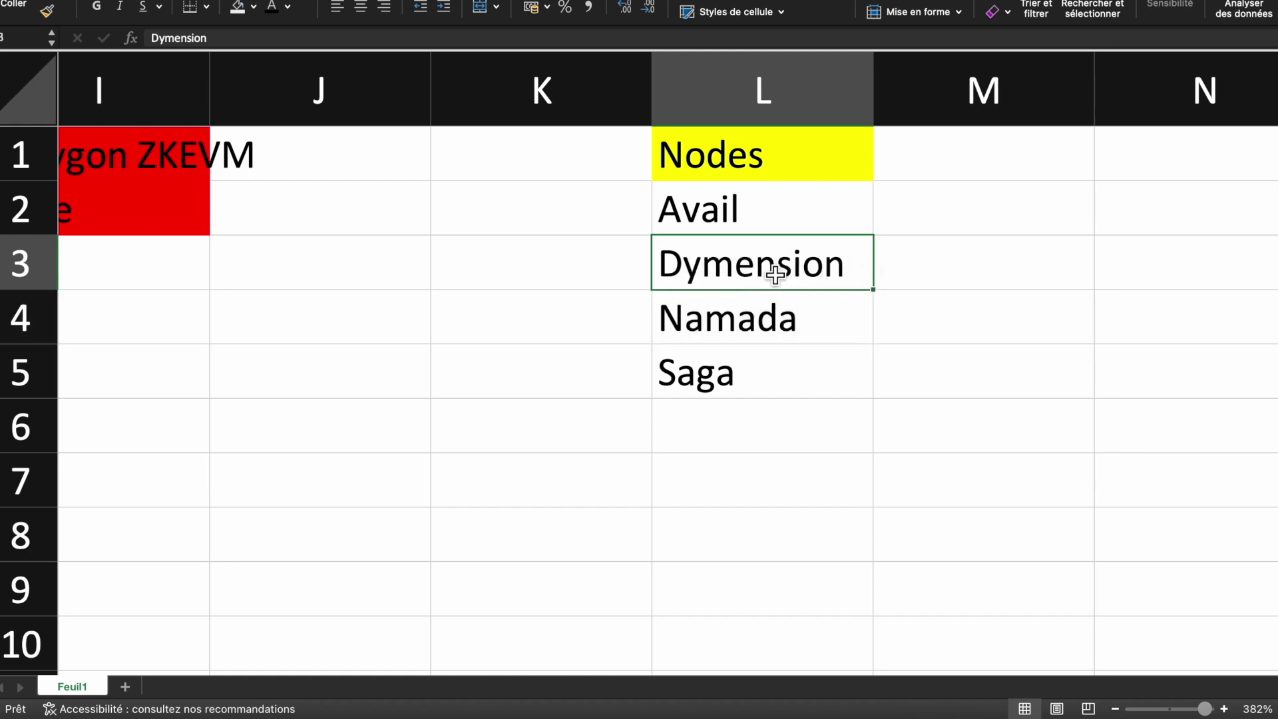
{"action": "left_click", "coordinate": [736, 335]}
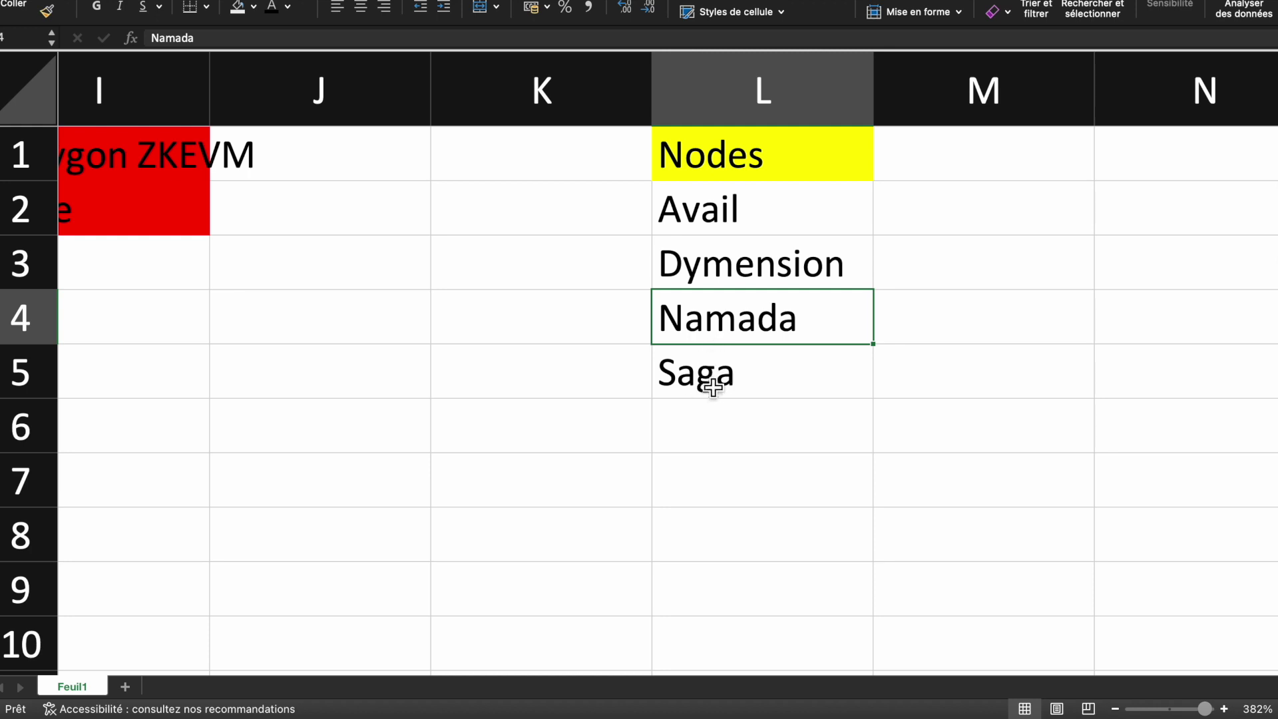
{"action": "left_click_drag", "start_coordinate": [712, 389], "coordinate": [713, 342]}
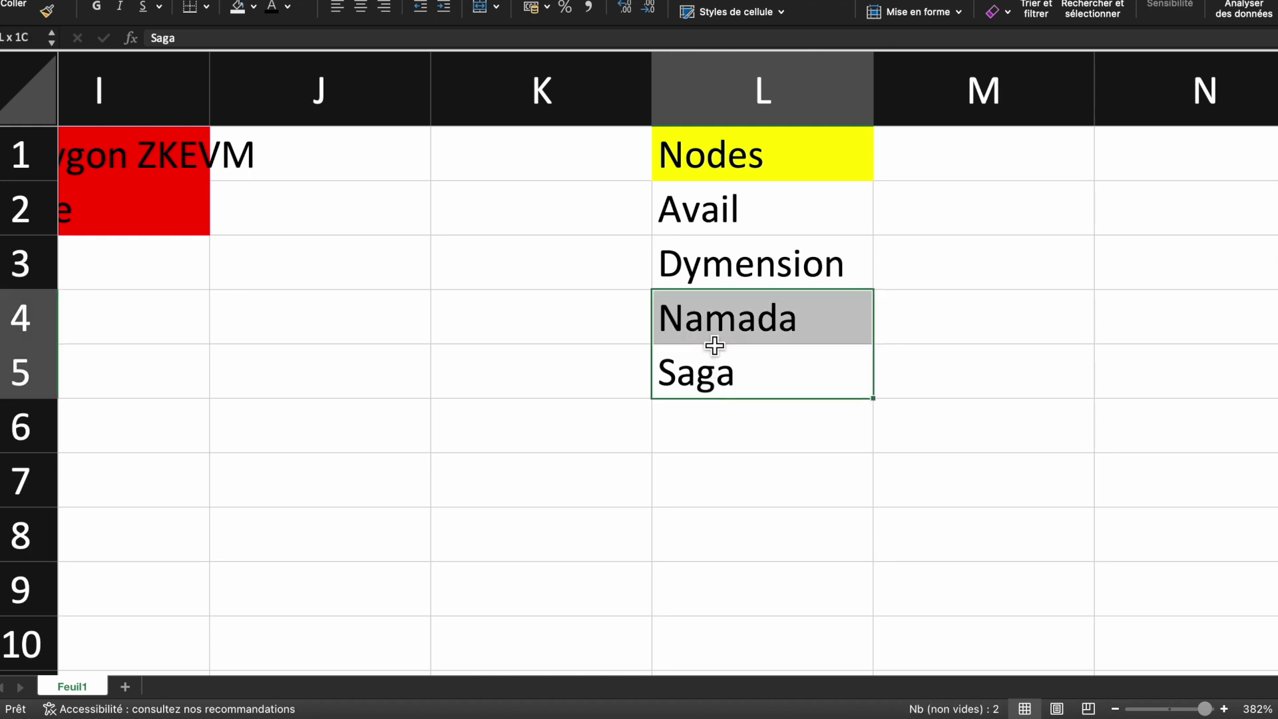
{"action": "left_click", "coordinate": [733, 277]}
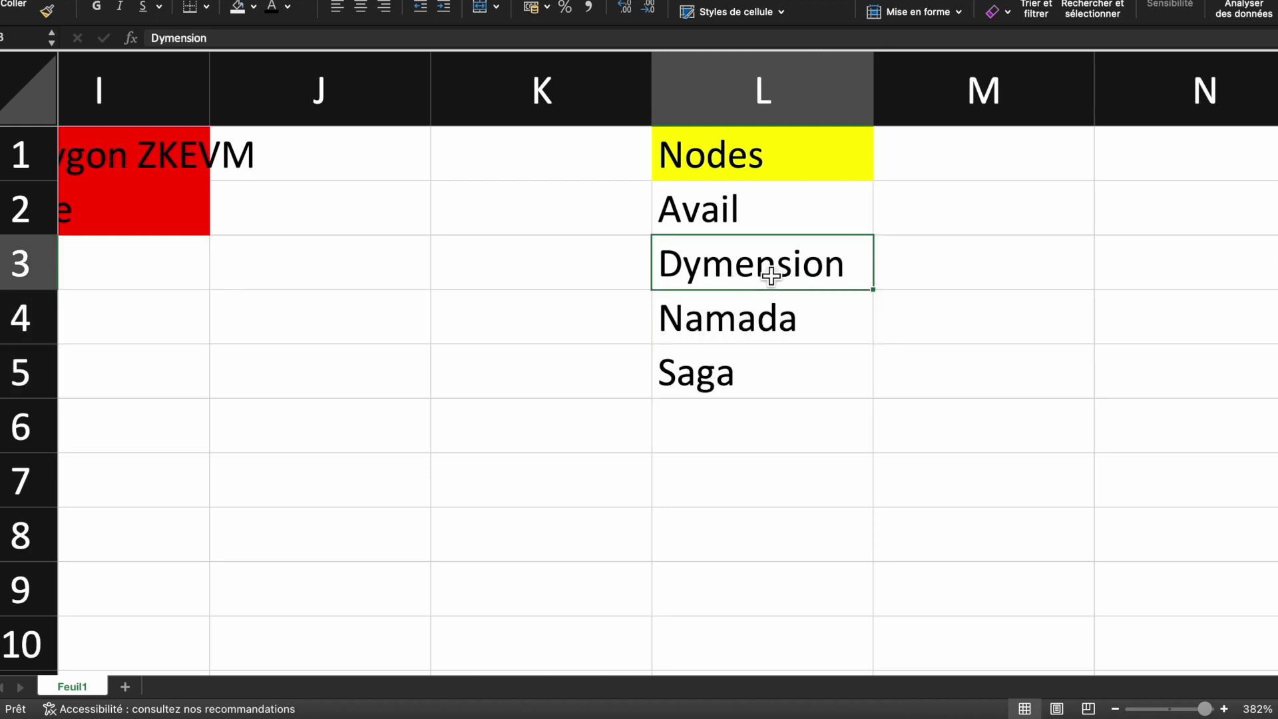
{"action": "scroll", "coordinate": [772, 266], "scroll_direction": "left", "scroll_amount": 1}
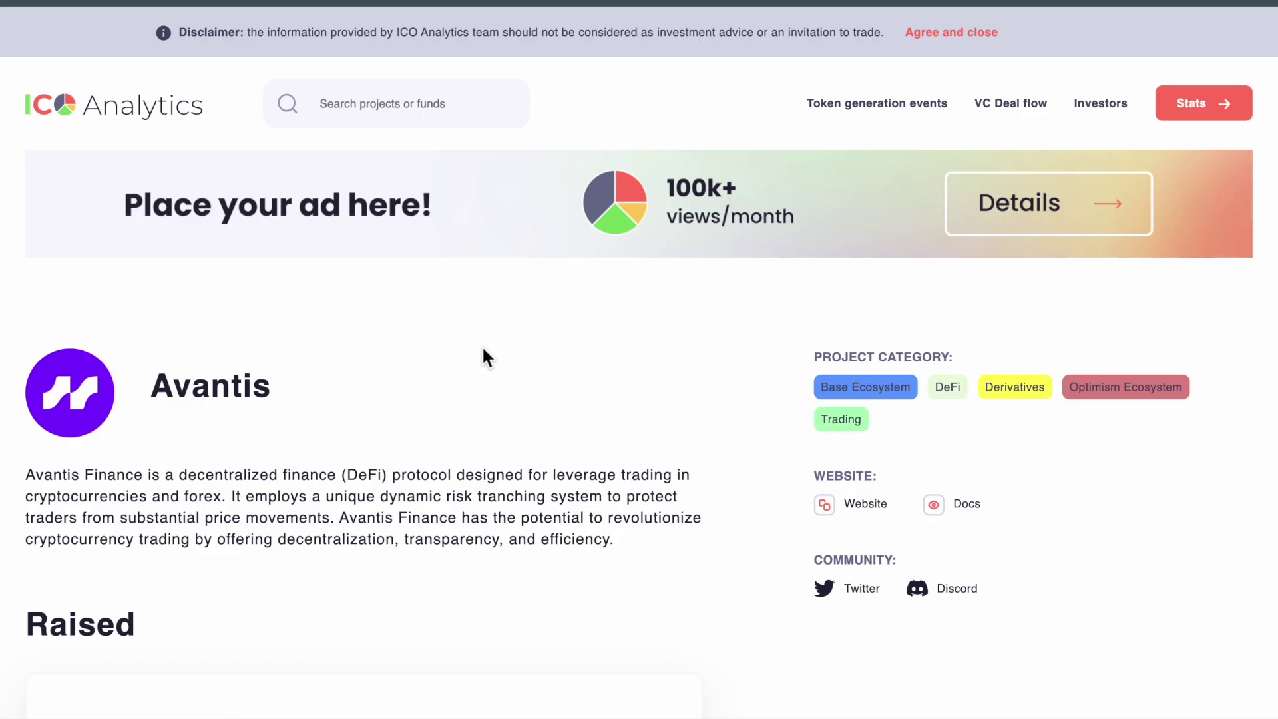
- Switch to ICO Analytics and read the Avantis description, project categories, amount raised and investors
{"action": "scroll", "coordinate": [483, 350], "scroll_direction": "down", "scroll_amount": 4}
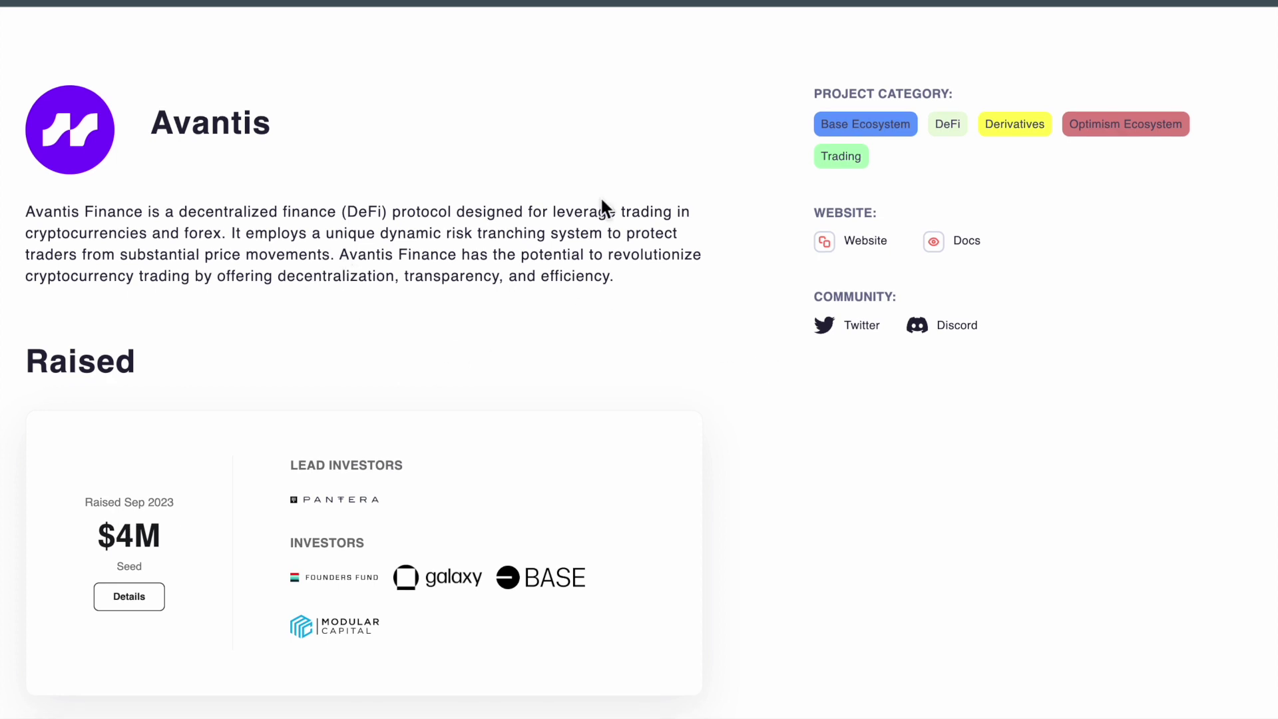
{"action": "scroll", "coordinate": [842, 354], "scroll_direction": "down", "scroll_amount": 2}
{"action": "scroll", "coordinate": [477, 366], "scroll_direction": "up", "scroll_amount": 3}
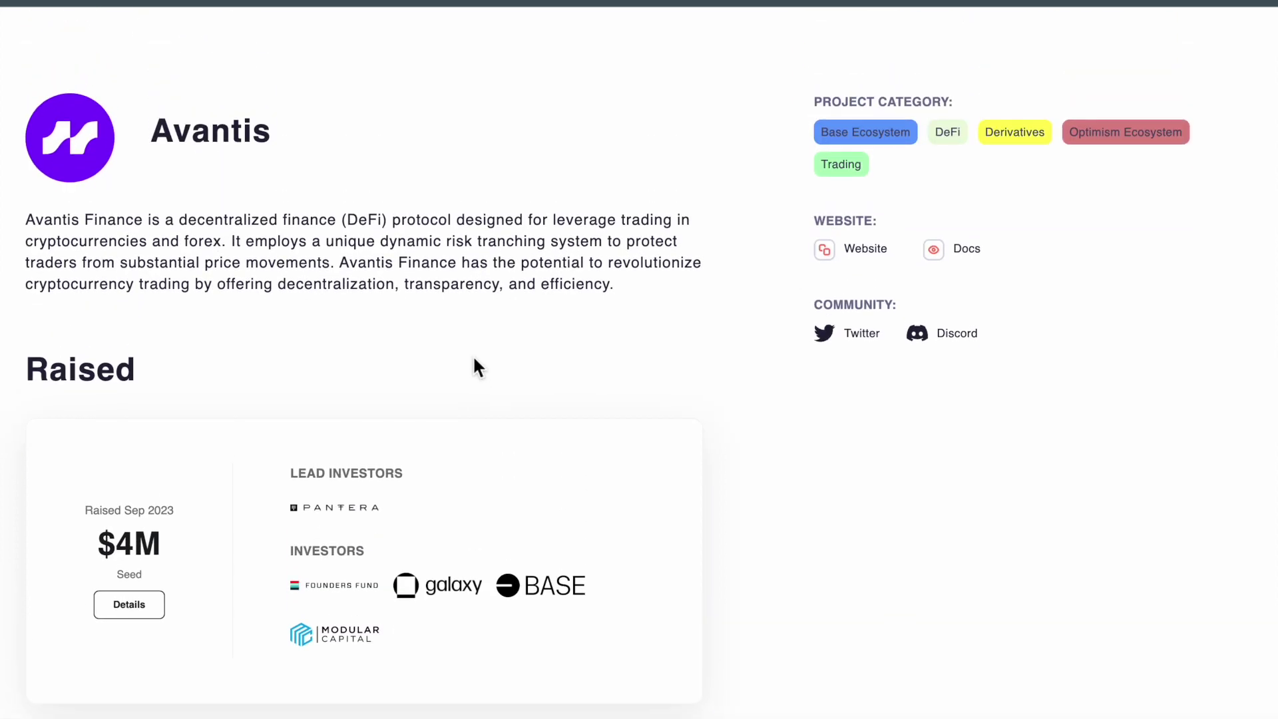
{"action": "scroll", "coordinate": [448, 314], "scroll_direction": "down", "scroll_amount": 1}
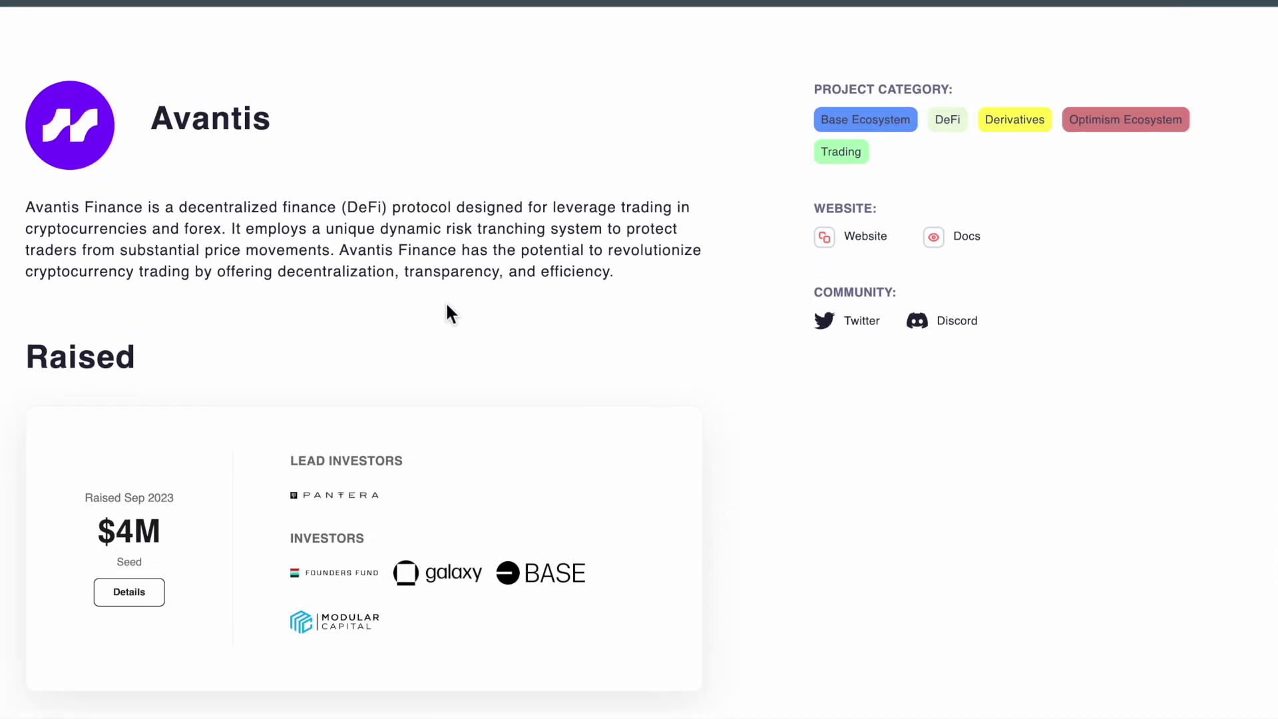
- Open the Avantis website, launch its trading app and approve the MetaMask network switch from Zora to Base Goerli
{"action": "left_click", "coordinate": [842, 258]}
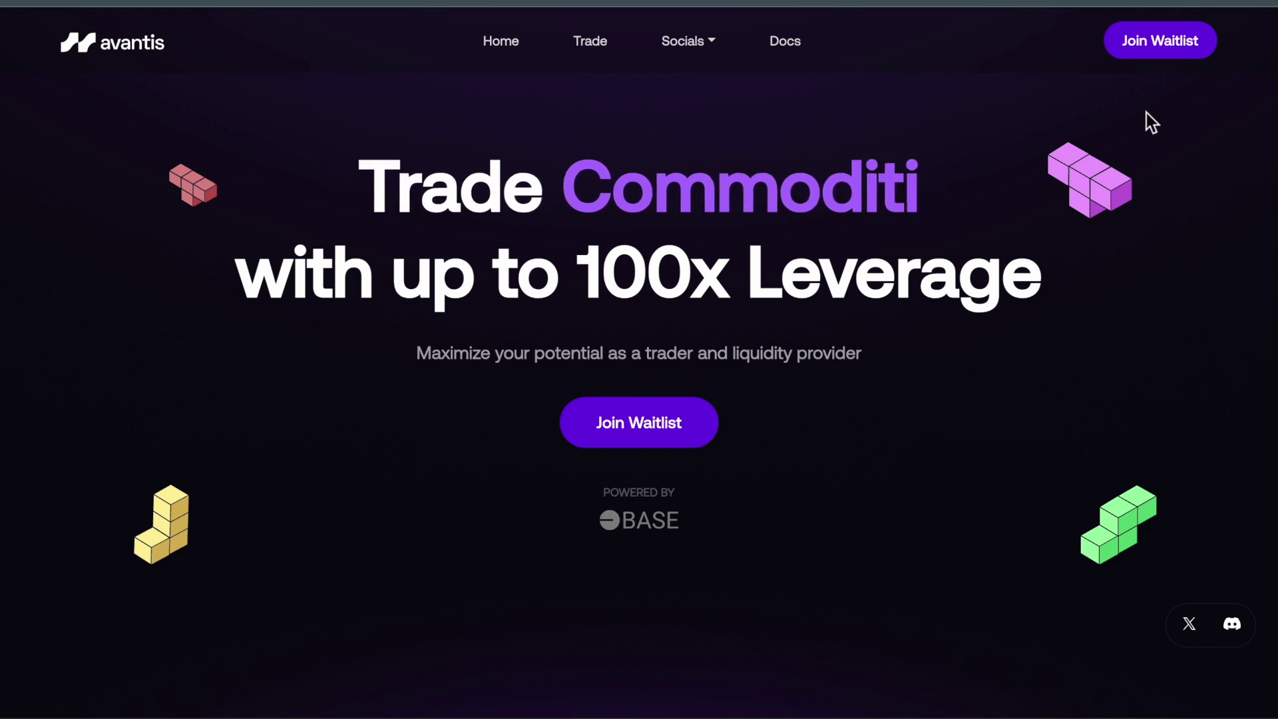
{"action": "left_click", "coordinate": [604, 53]}
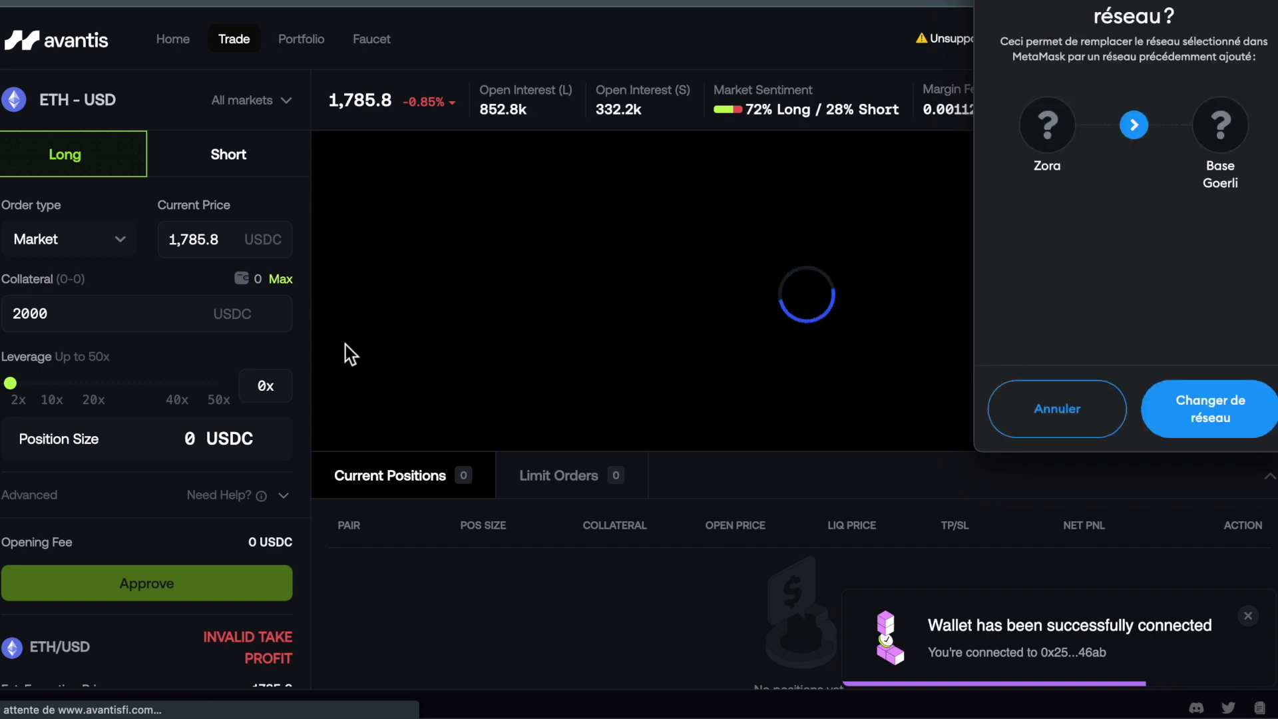
{"action": "left_click", "coordinate": [1260, 428]}
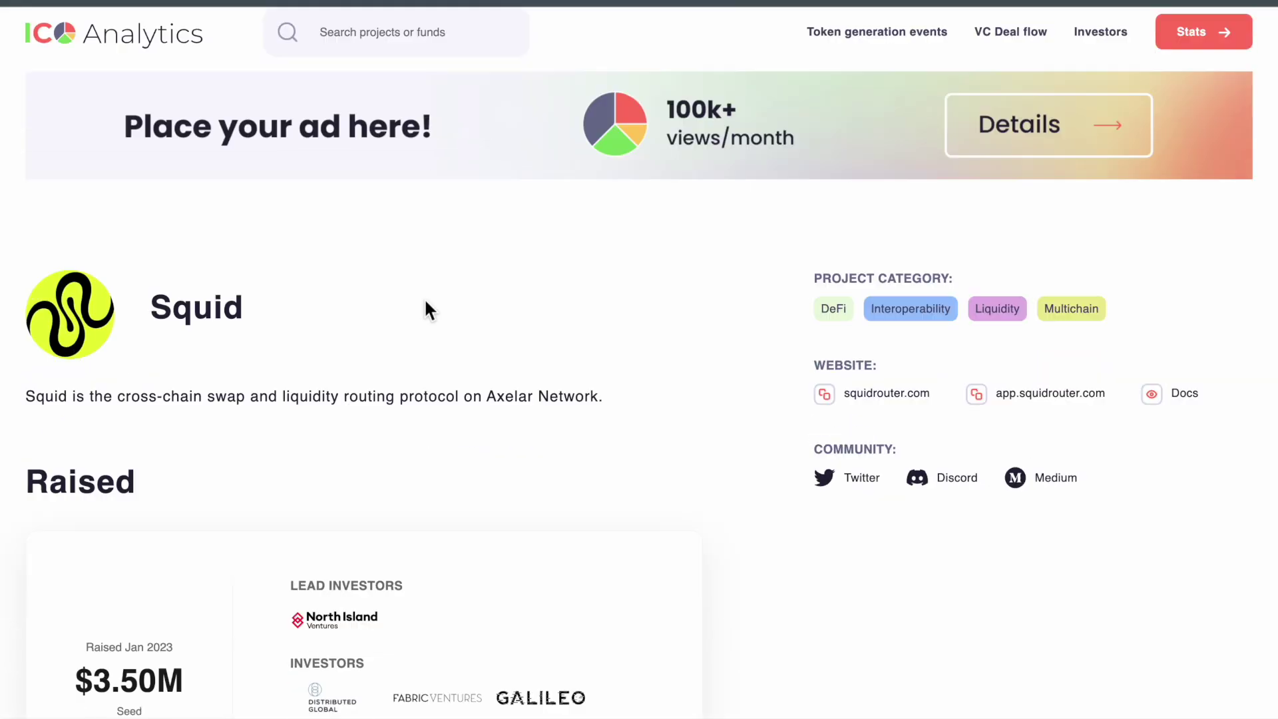
- Go over Squid's ICO Analytics page, covering its description, amount raised, lead investor and other investors
{"action": "scroll", "coordinate": [425, 298], "scroll_direction": "down", "scroll_amount": 7}
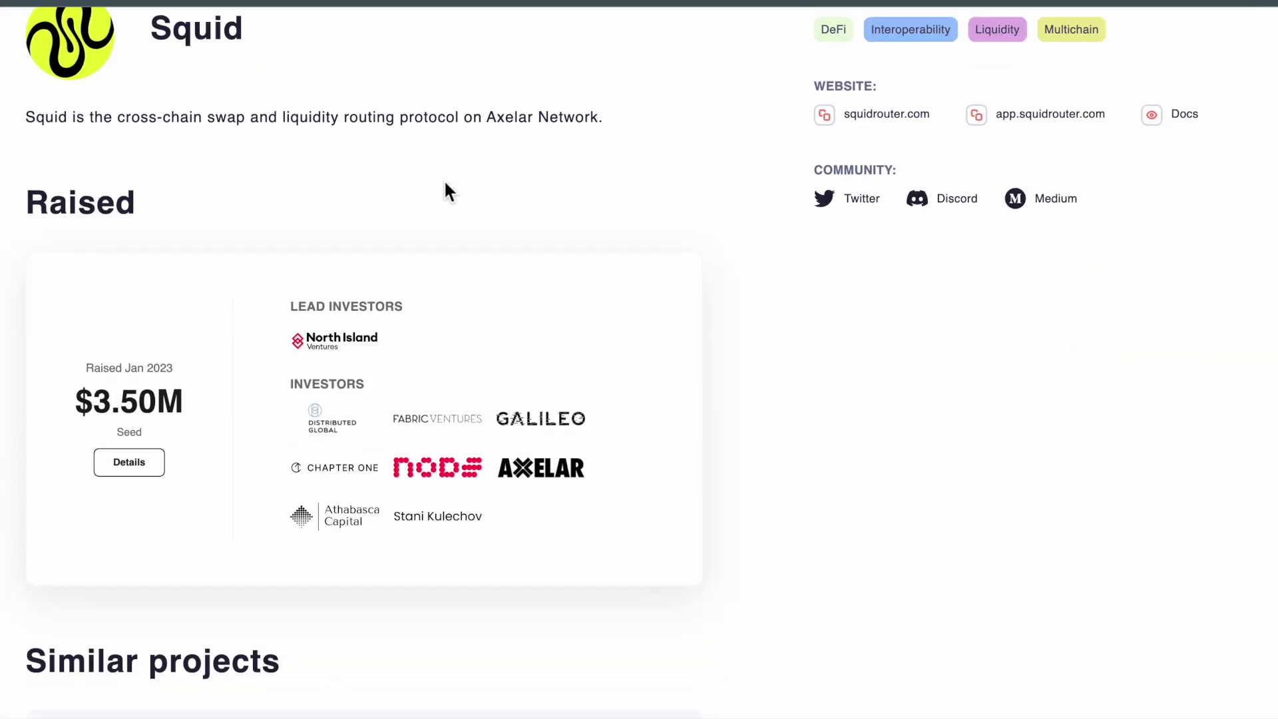
{"action": "scroll", "coordinate": [444, 184], "scroll_direction": "up", "scroll_amount": 6}
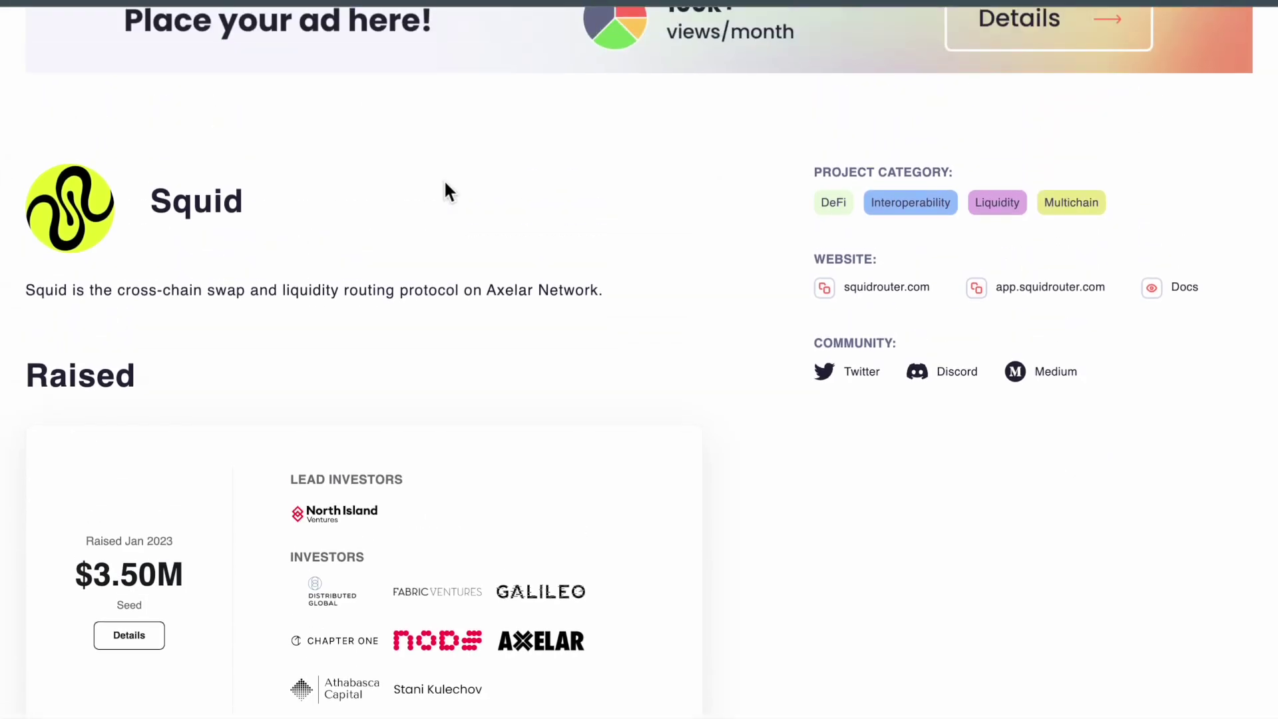
{"action": "scroll", "coordinate": [445, 183], "scroll_direction": "down", "scroll_amount": 2}
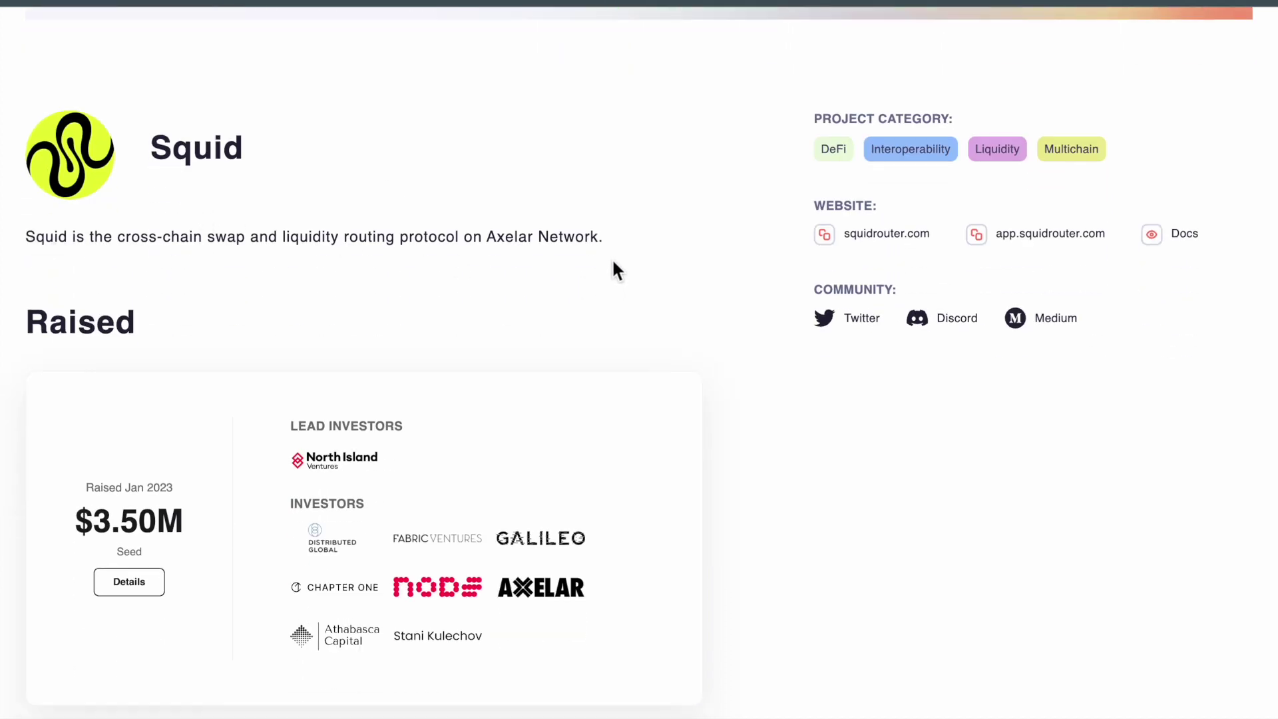
{"action": "scroll", "coordinate": [620, 247], "scroll_direction": "down", "scroll_amount": 1}
{"action": "scroll", "coordinate": [433, 279], "scroll_direction": "up", "scroll_amount": 4}
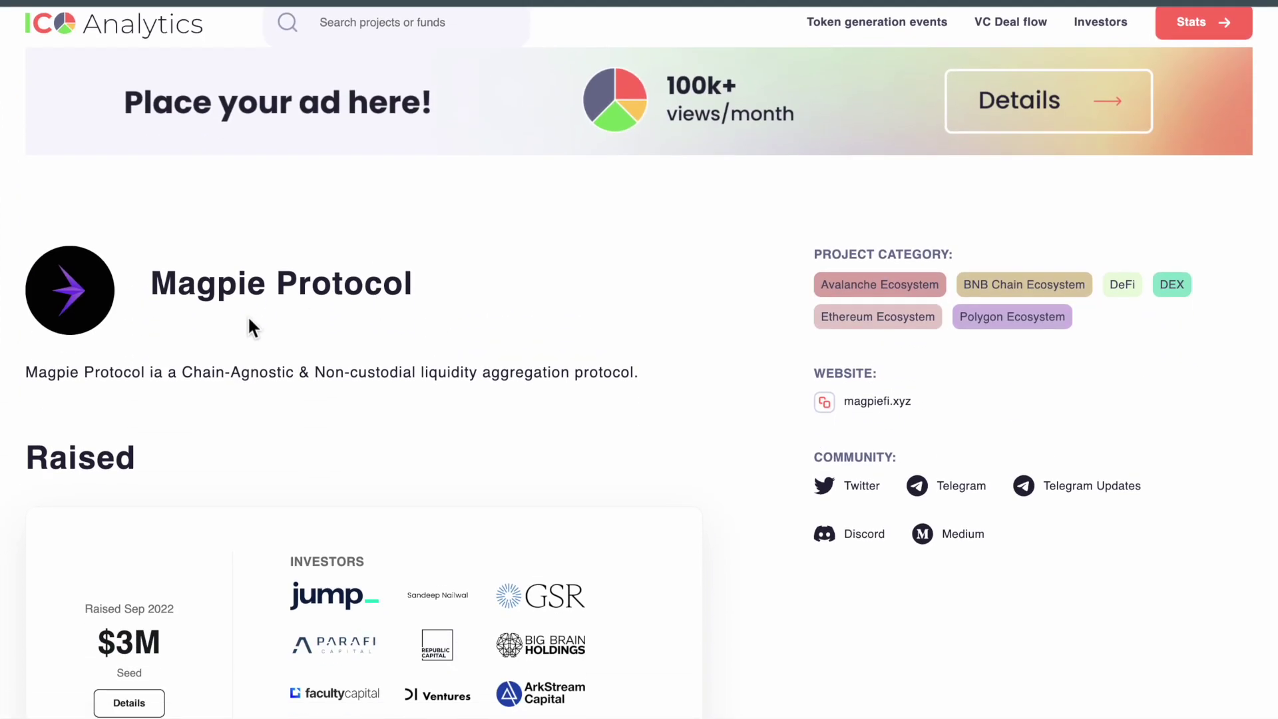
- Review Magpie Protocol's ICO Analytics page, open its swap app from the website and check the source networks and tokens
{"action": "scroll", "coordinate": [249, 327], "scroll_direction": "down", "scroll_amount": 2}
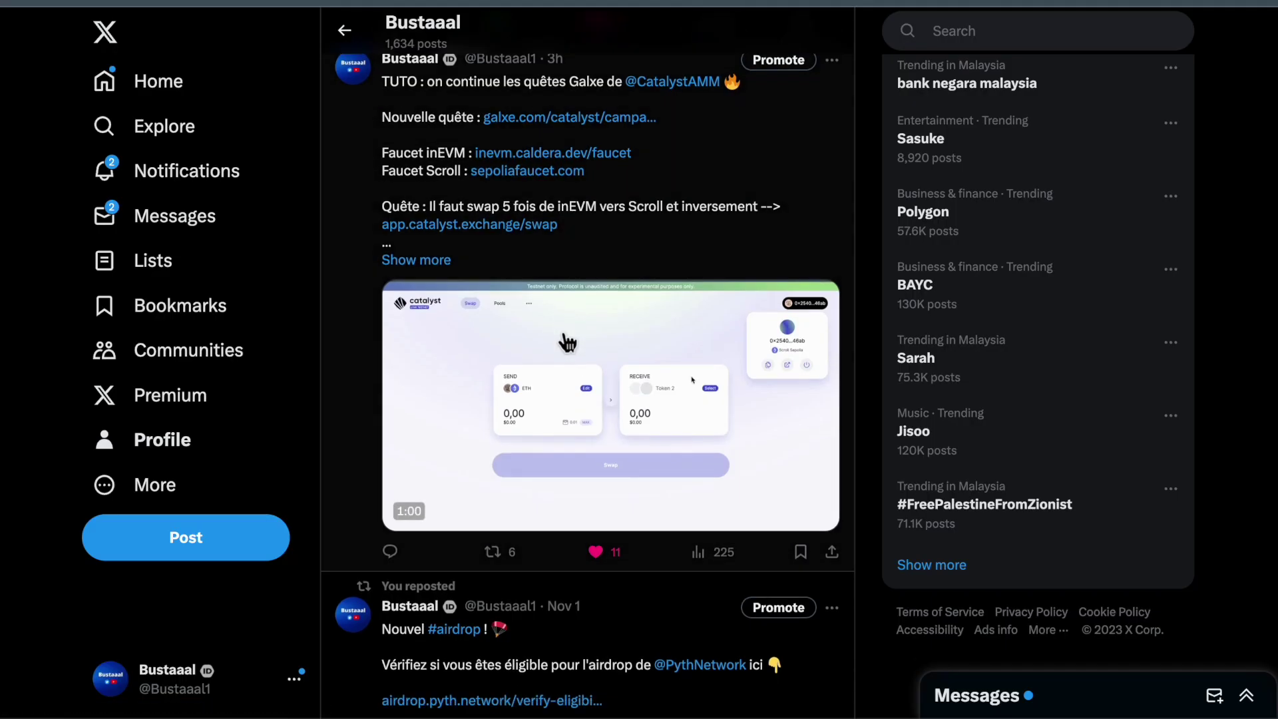
{"action": "scroll", "coordinate": [565, 340], "scroll_direction": "up", "scroll_amount": 1}
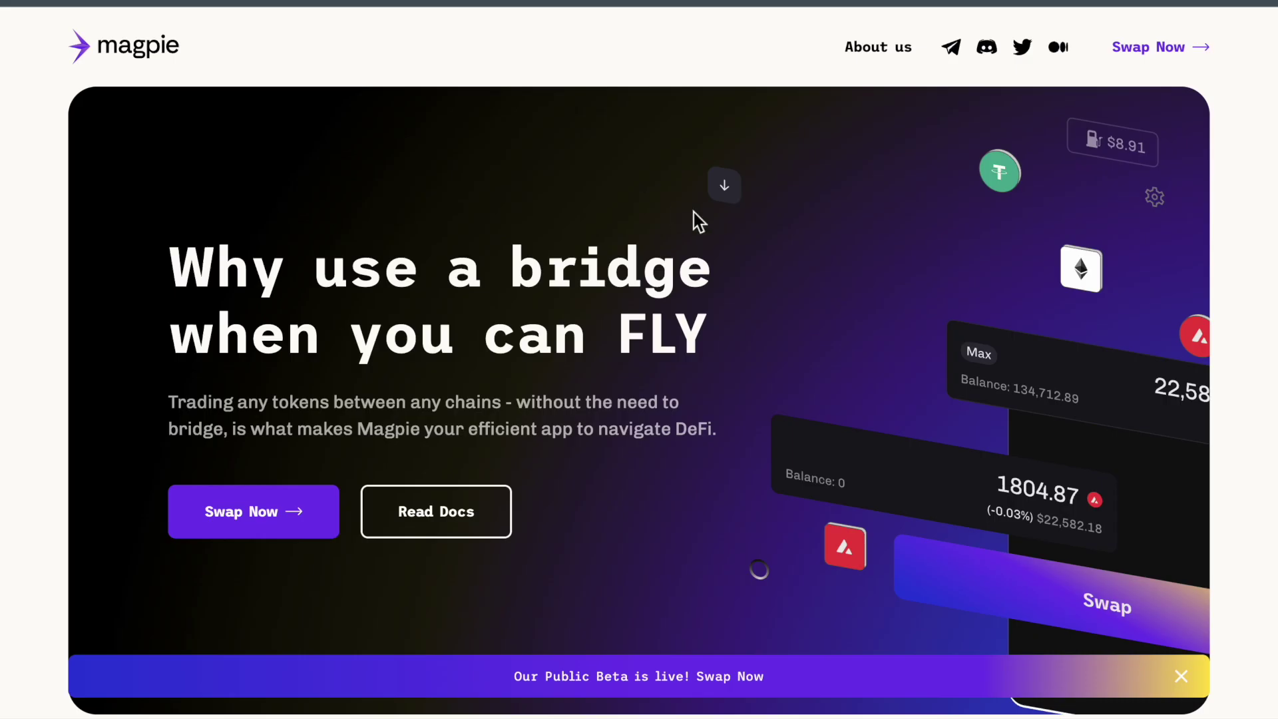
{"action": "left_click", "coordinate": [1156, 59]}
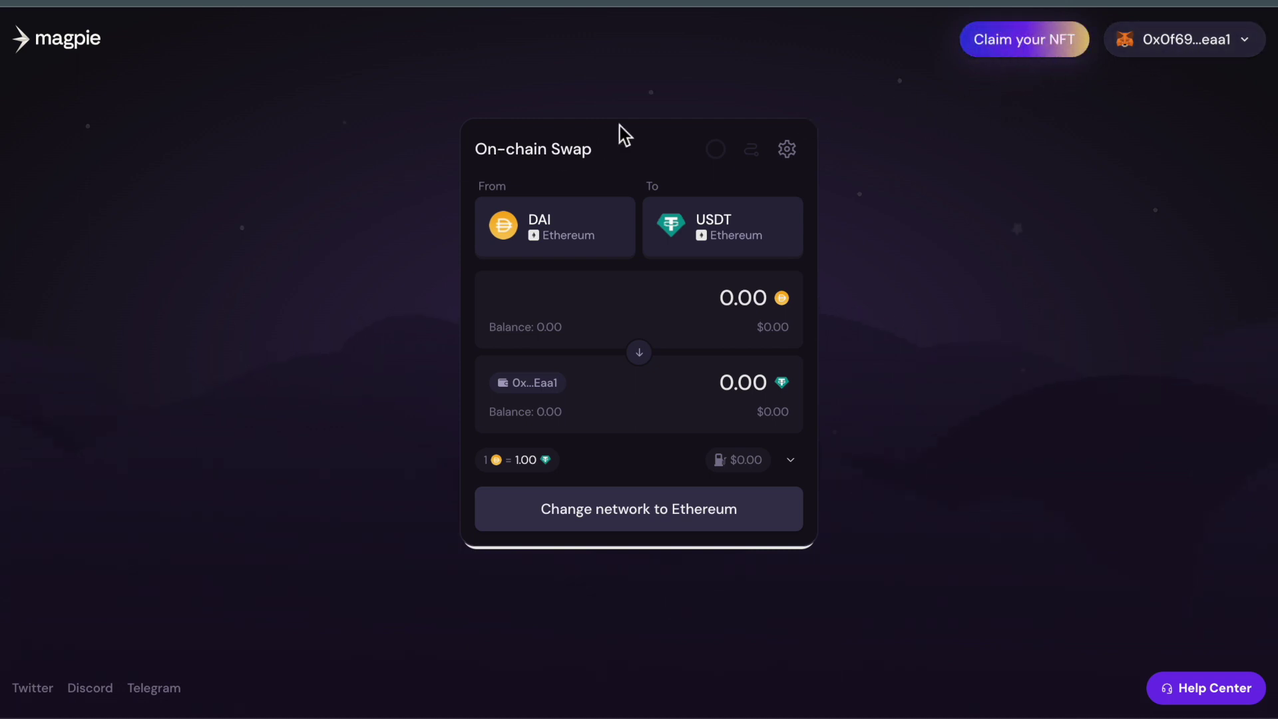
{"action": "left_click", "coordinate": [570, 243]}
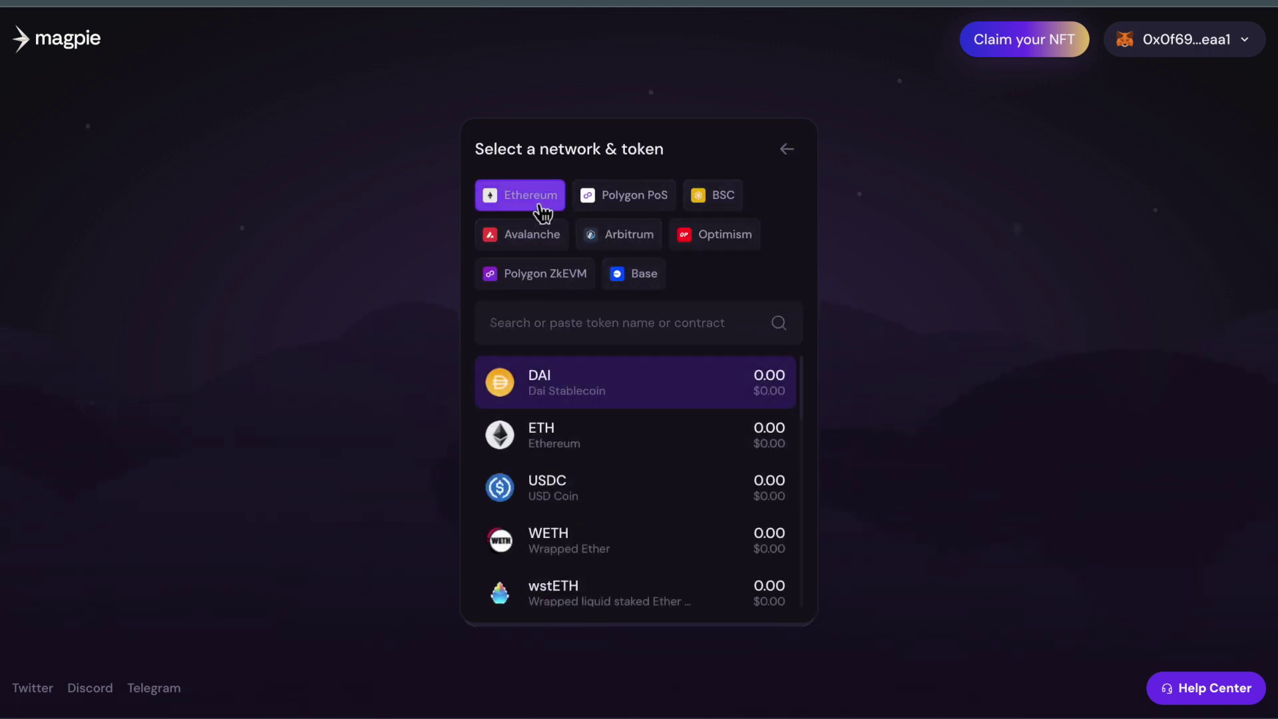
{"action": "left_click", "coordinate": [787, 149]}
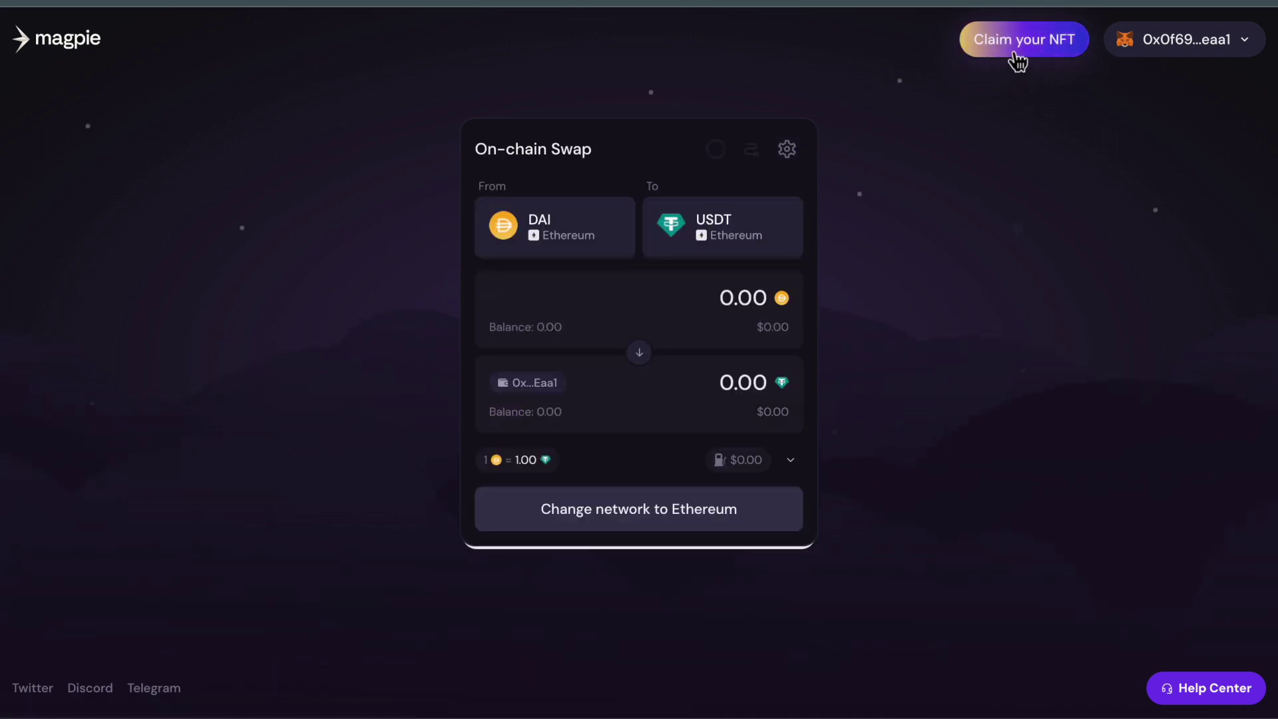
- Open Magpie's NFT claim campaign and read over The Magpie Mafia's MafiaBird badge and required tasks
{"action": "left_click", "coordinate": [1044, 56]}
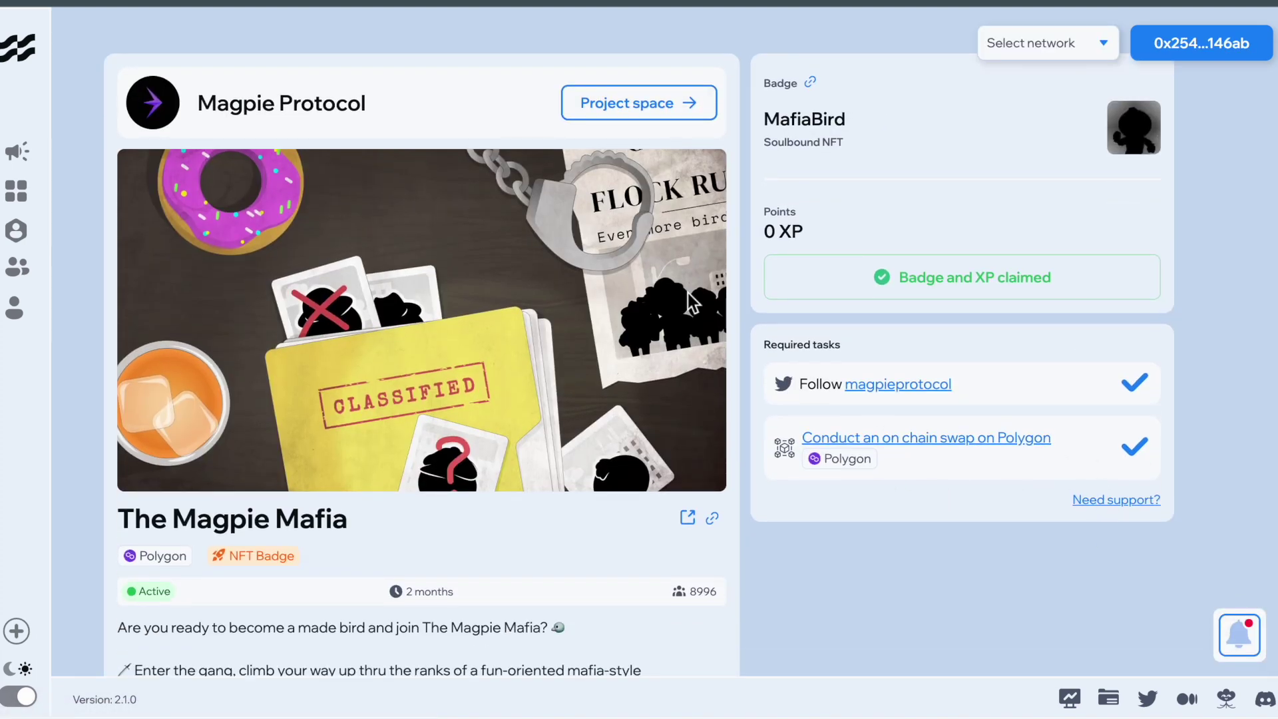
{"action": "scroll", "coordinate": [777, 249], "scroll_direction": "up", "scroll_amount": 1}
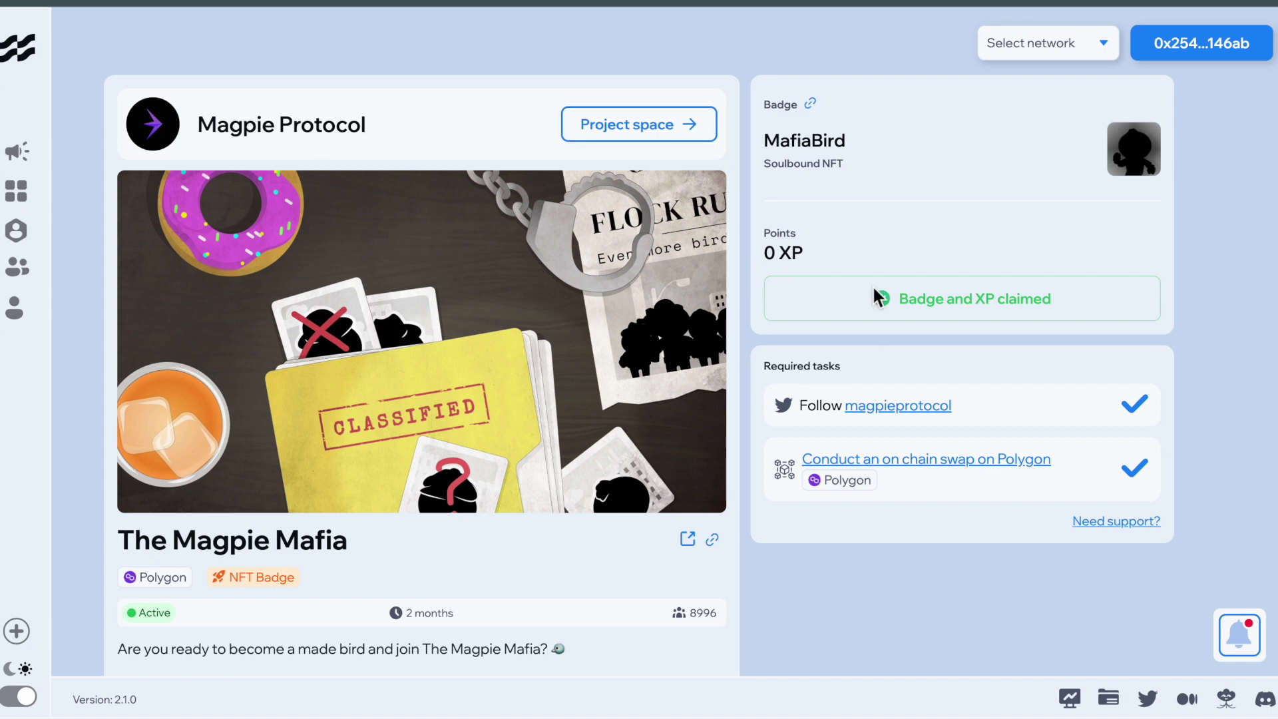
{"action": "scroll", "coordinate": [801, 590], "scroll_direction": "down", "scroll_amount": 2}
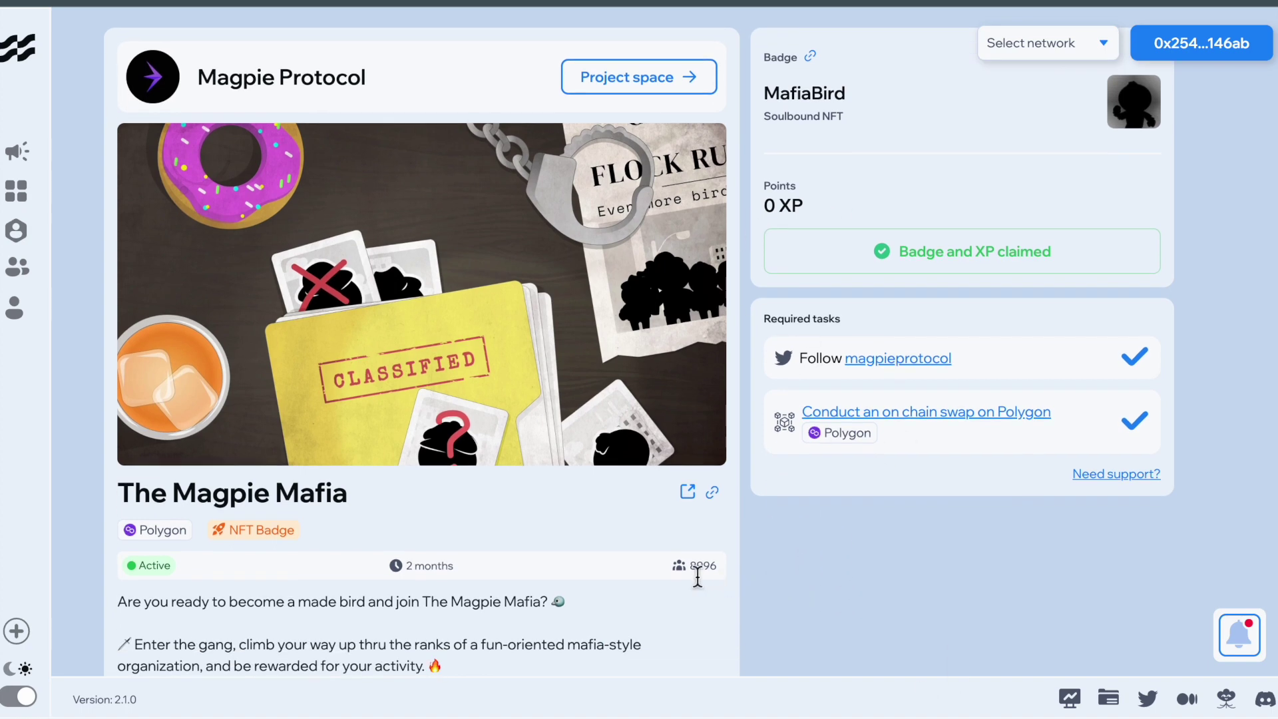